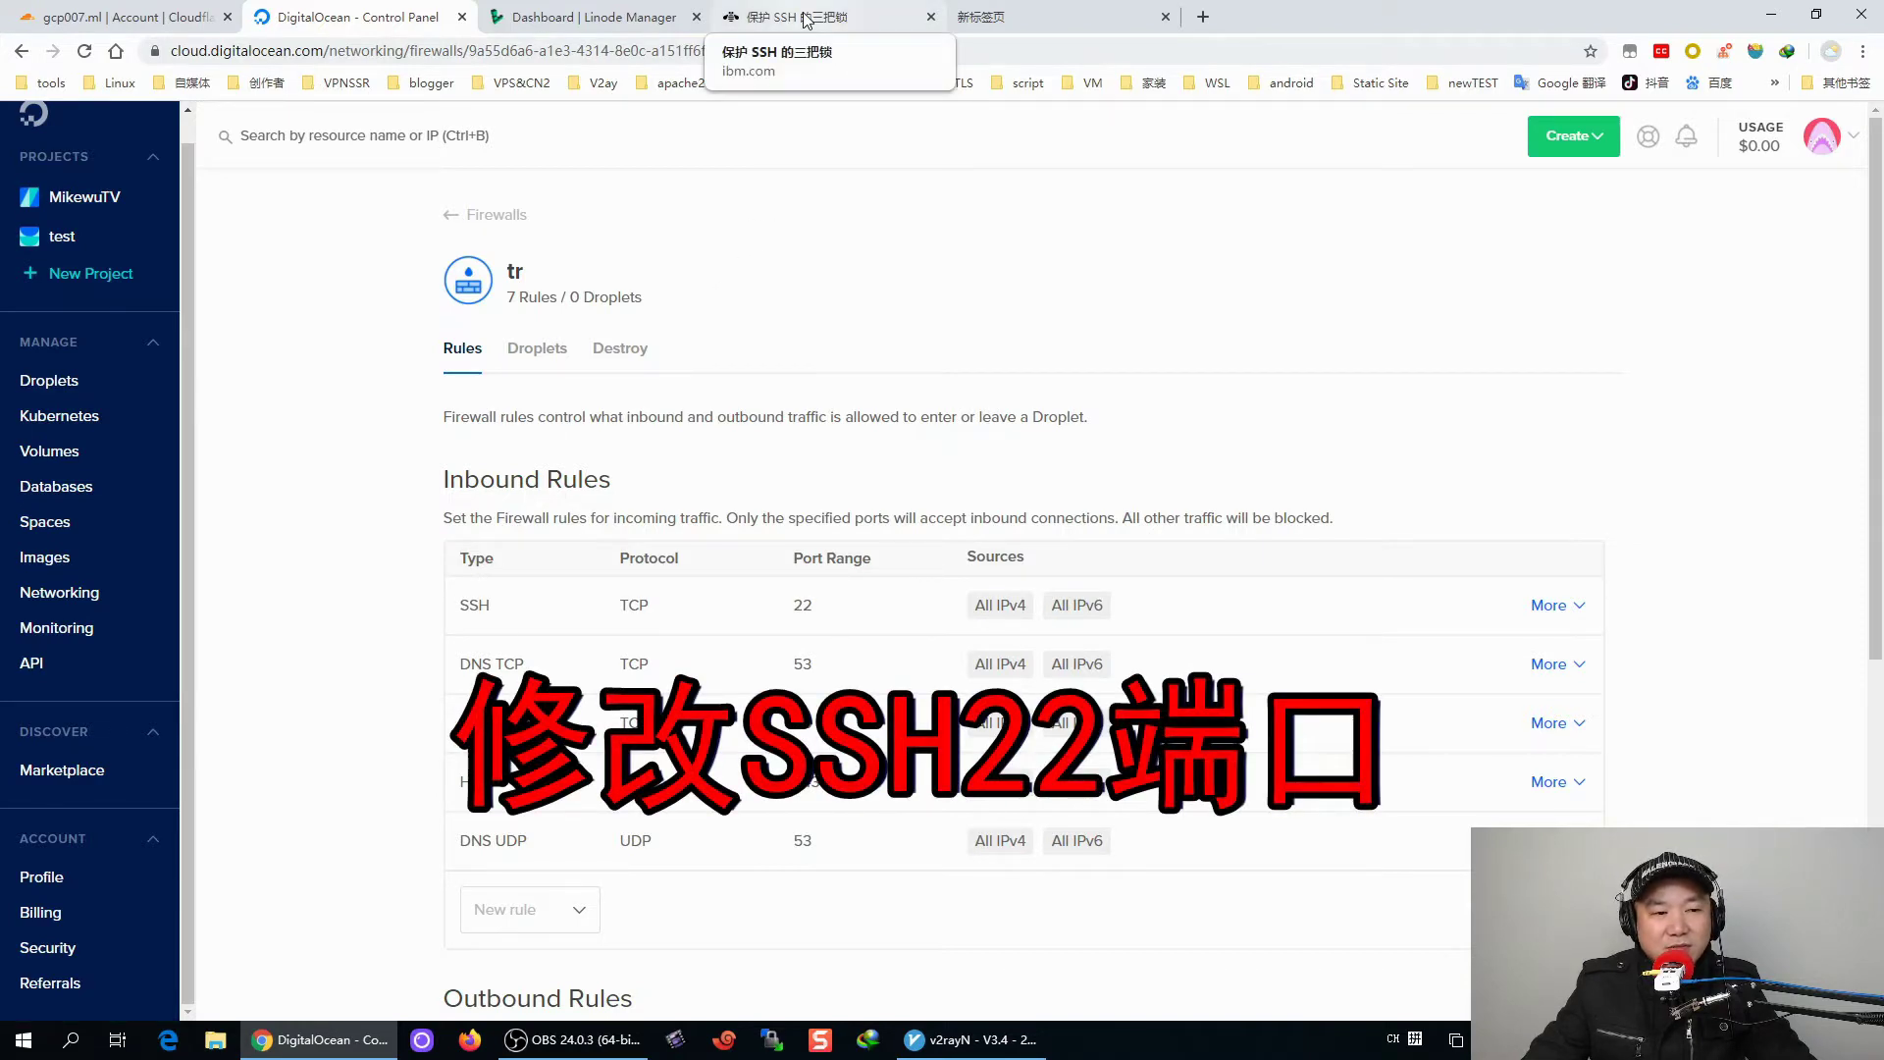
Review the three SSH protection techniques in the IBM Developer article's introduction, including restricting logins to a limited user list
click(807, 20)
click(1036, 461)
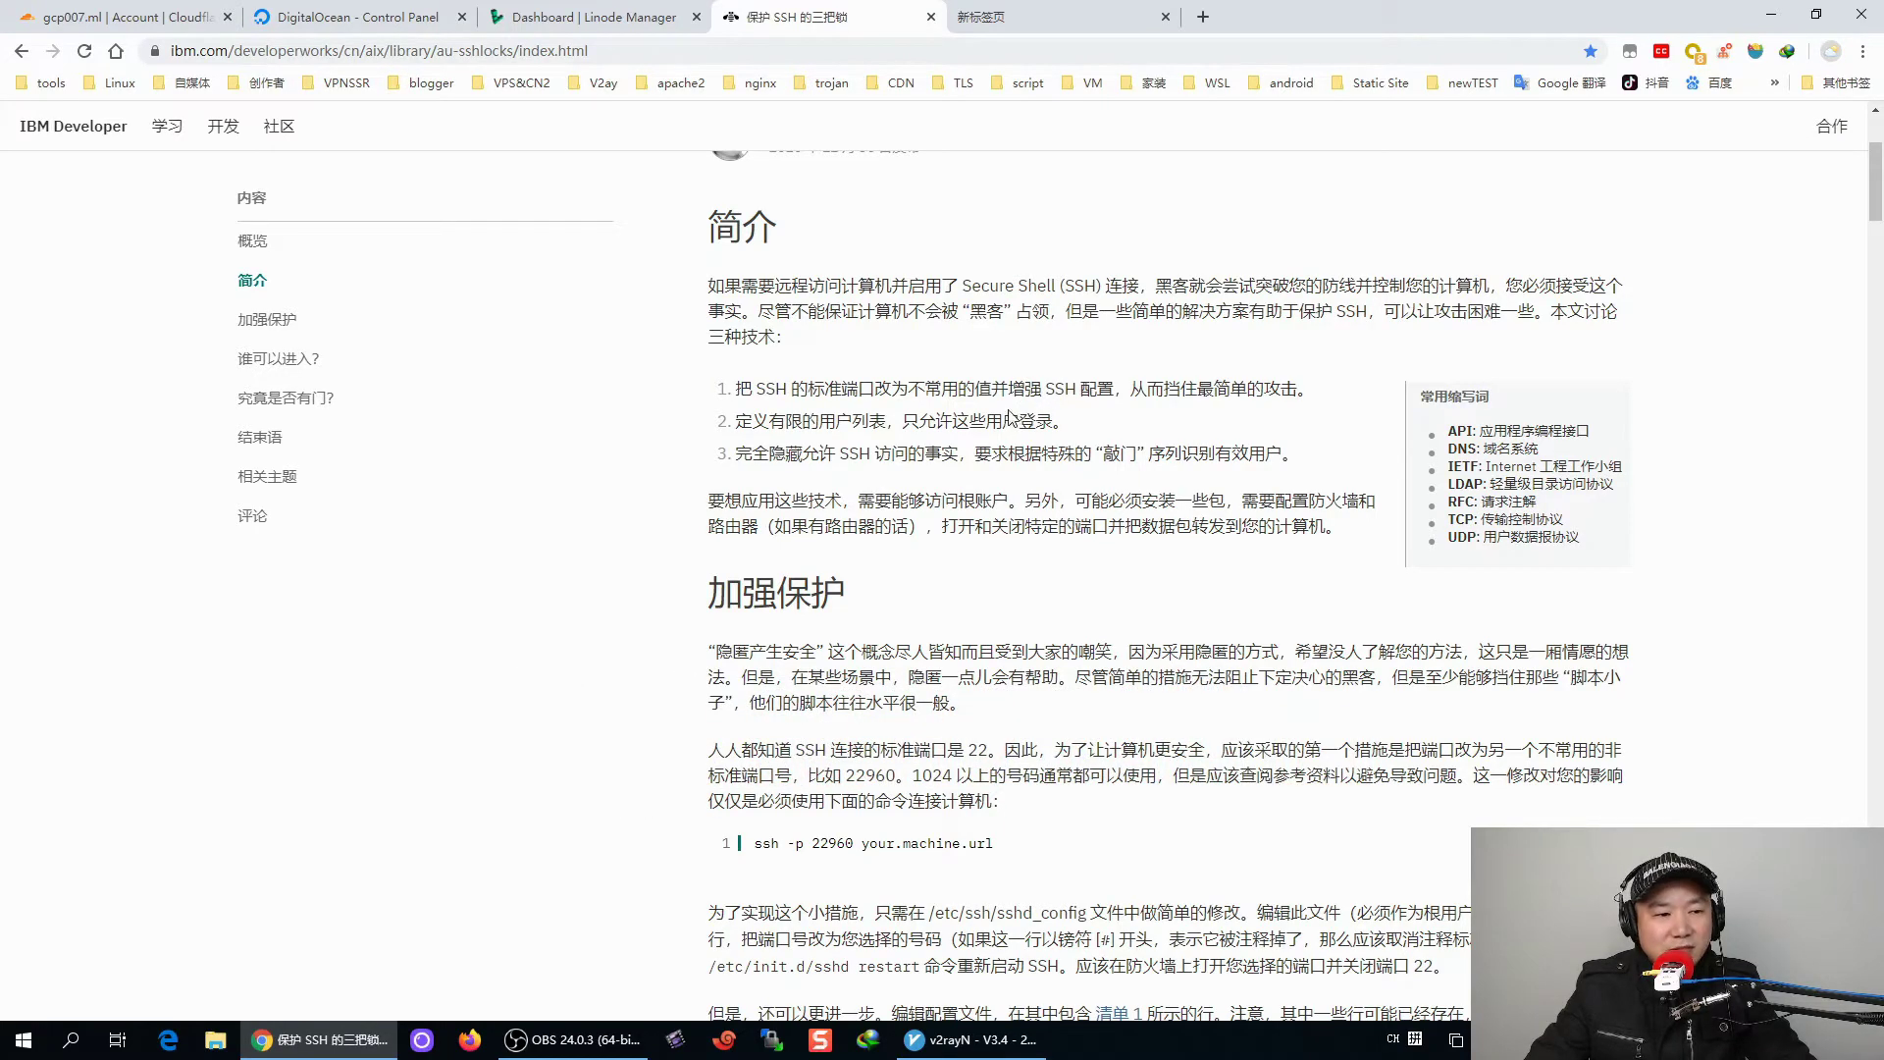
drag(815, 420, 1023, 420)
click(938, 424)
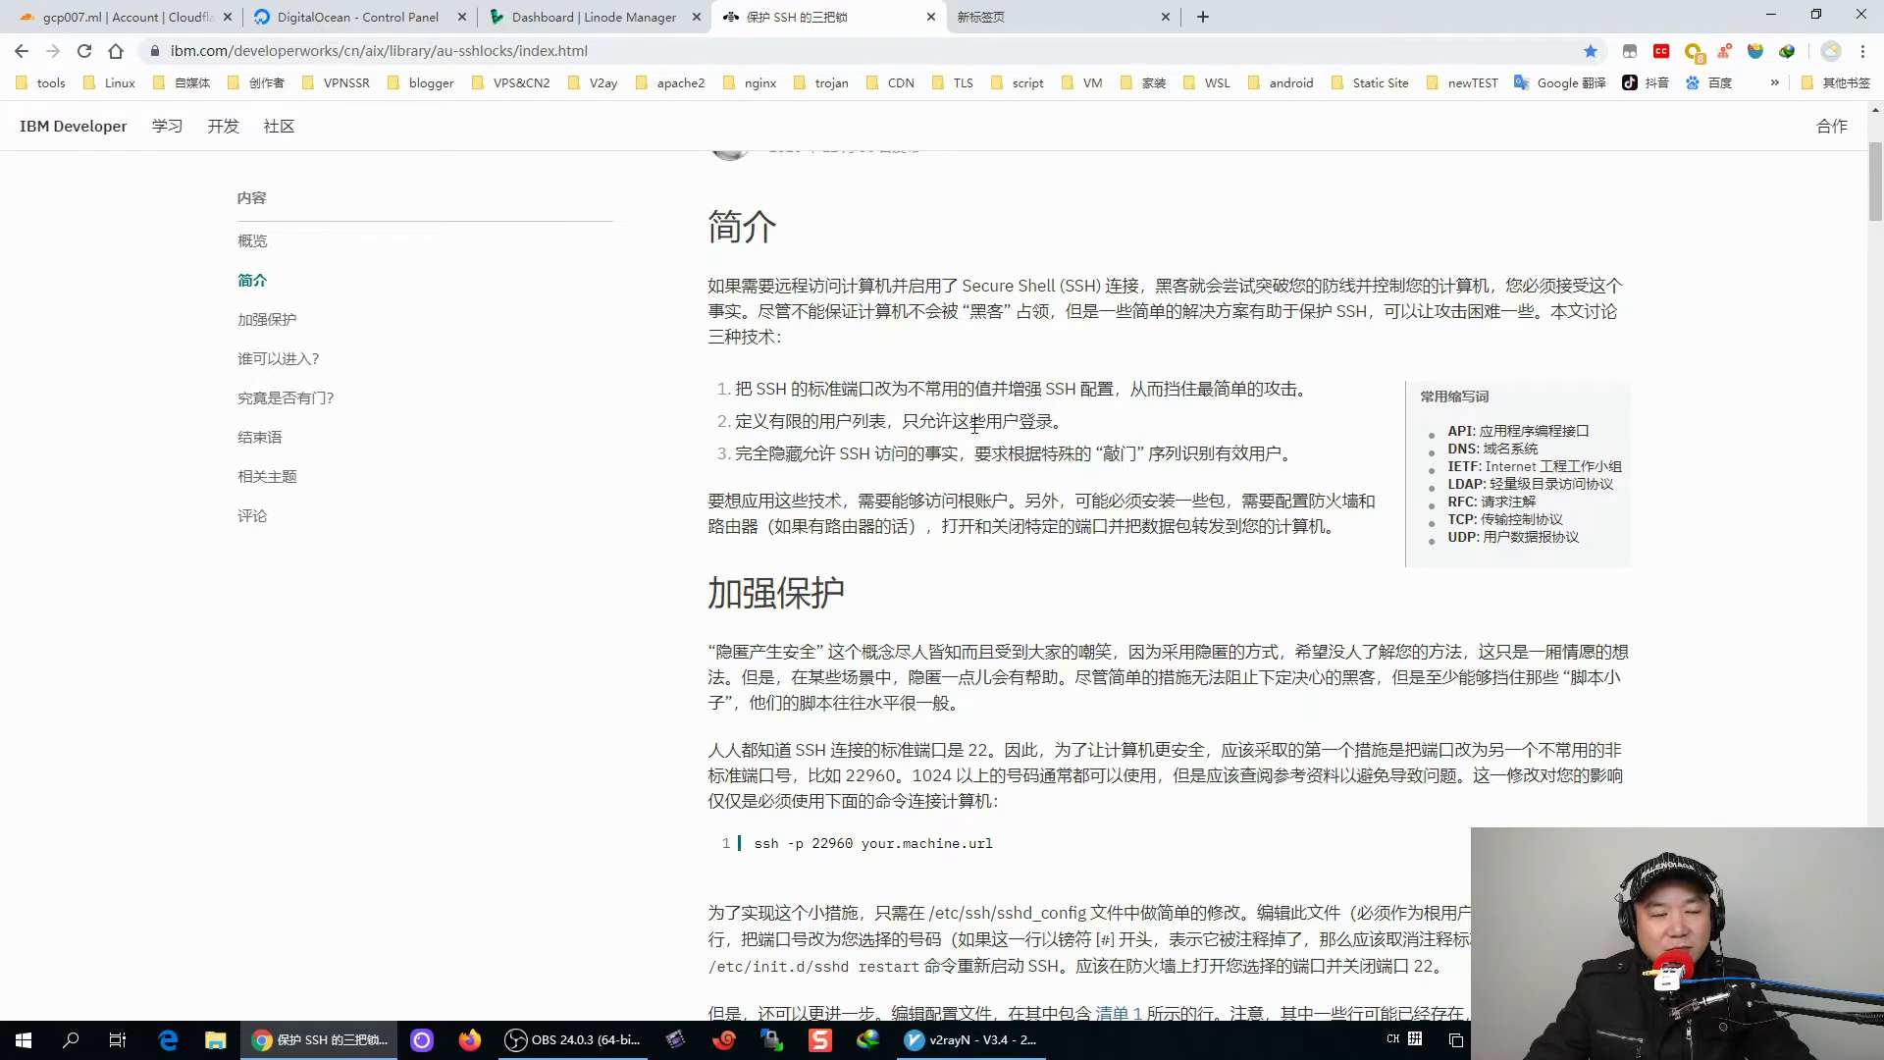
drag(939, 420, 1022, 420)
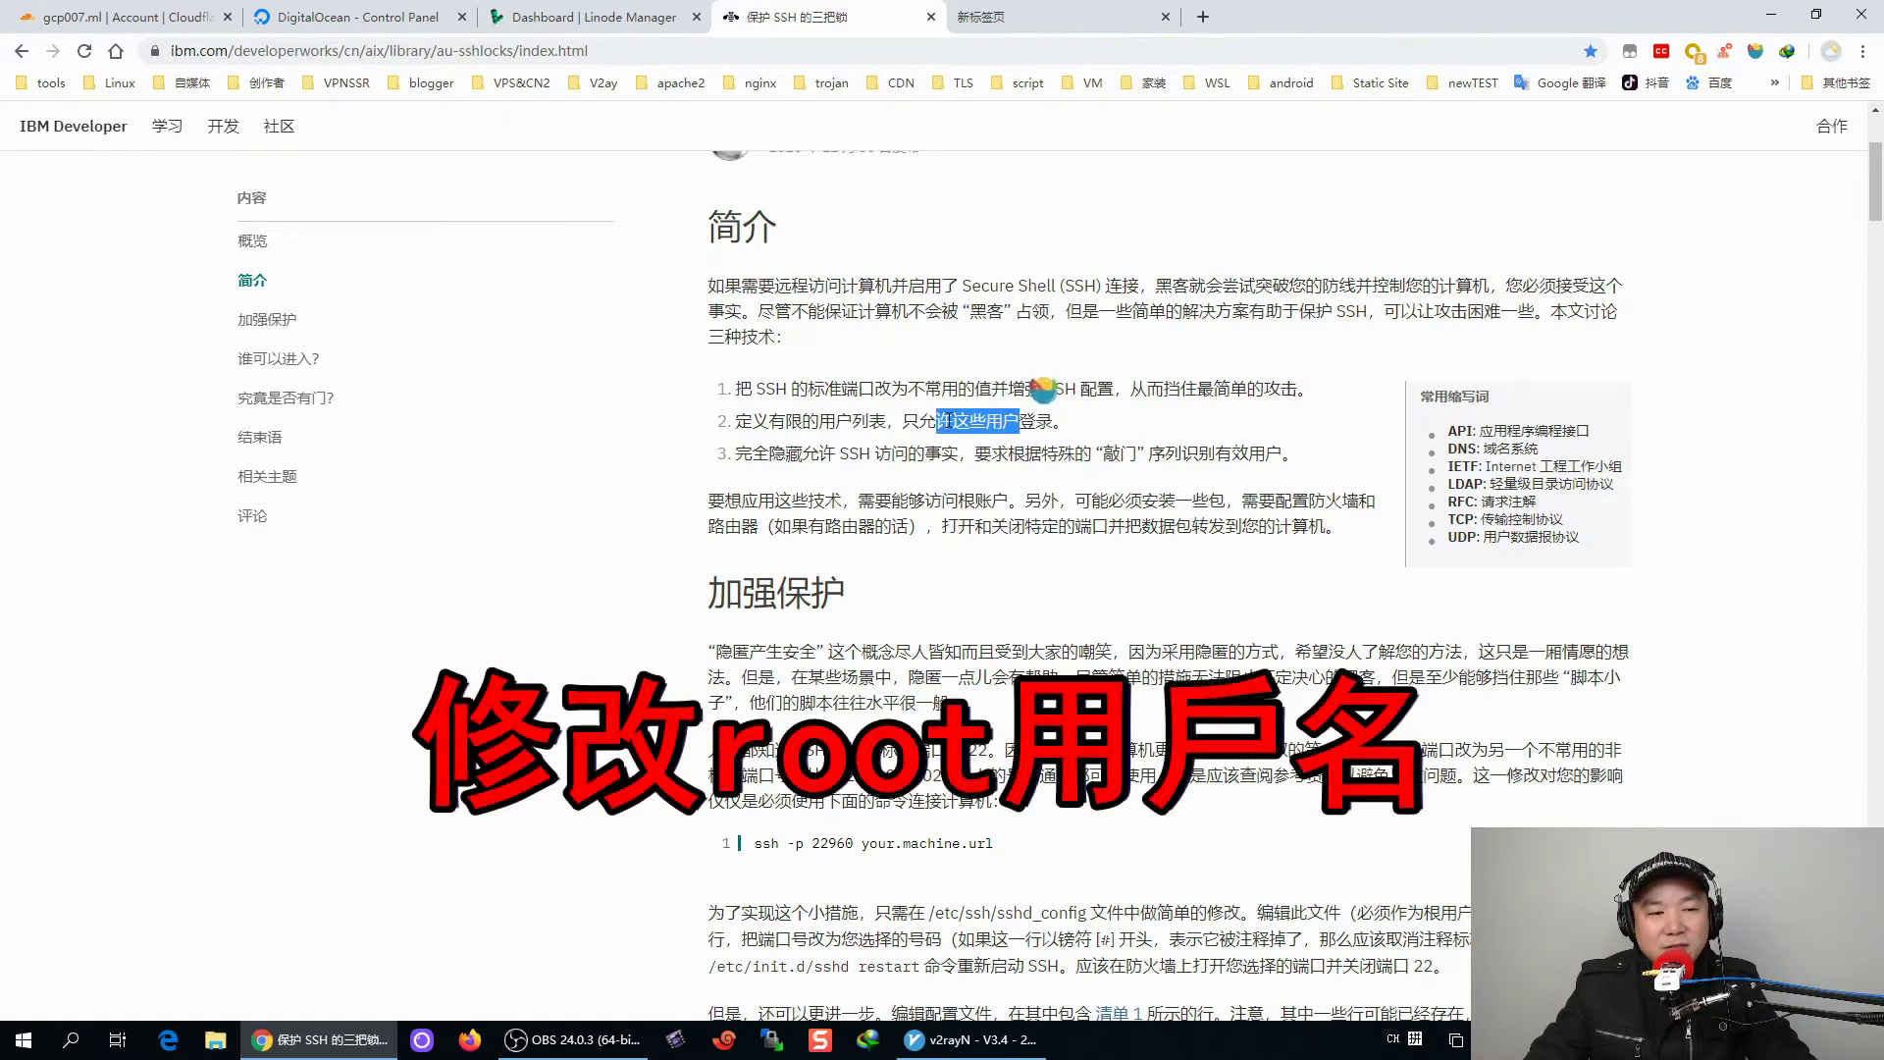
click(1042, 392)
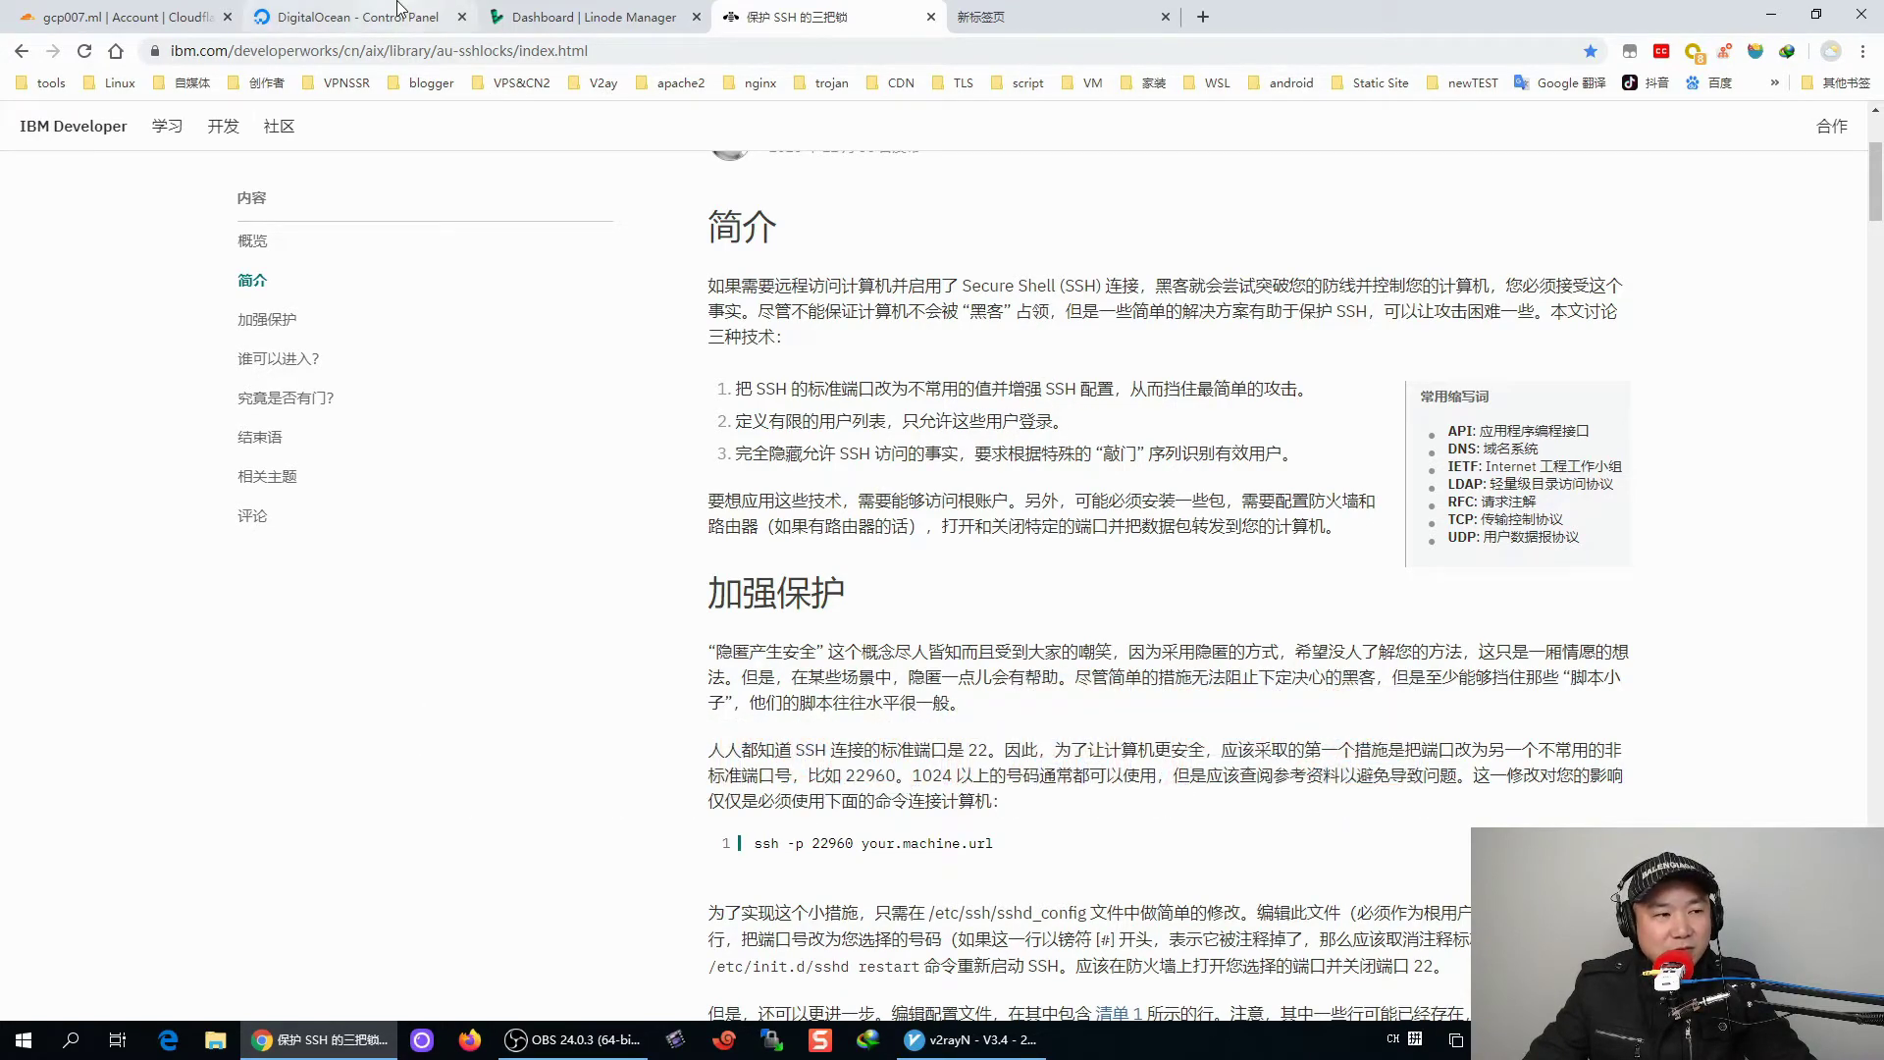
Examine the inbound and outbound rules of the DigitalOcean firewall "tr", including the SSH port range
click(360, 10)
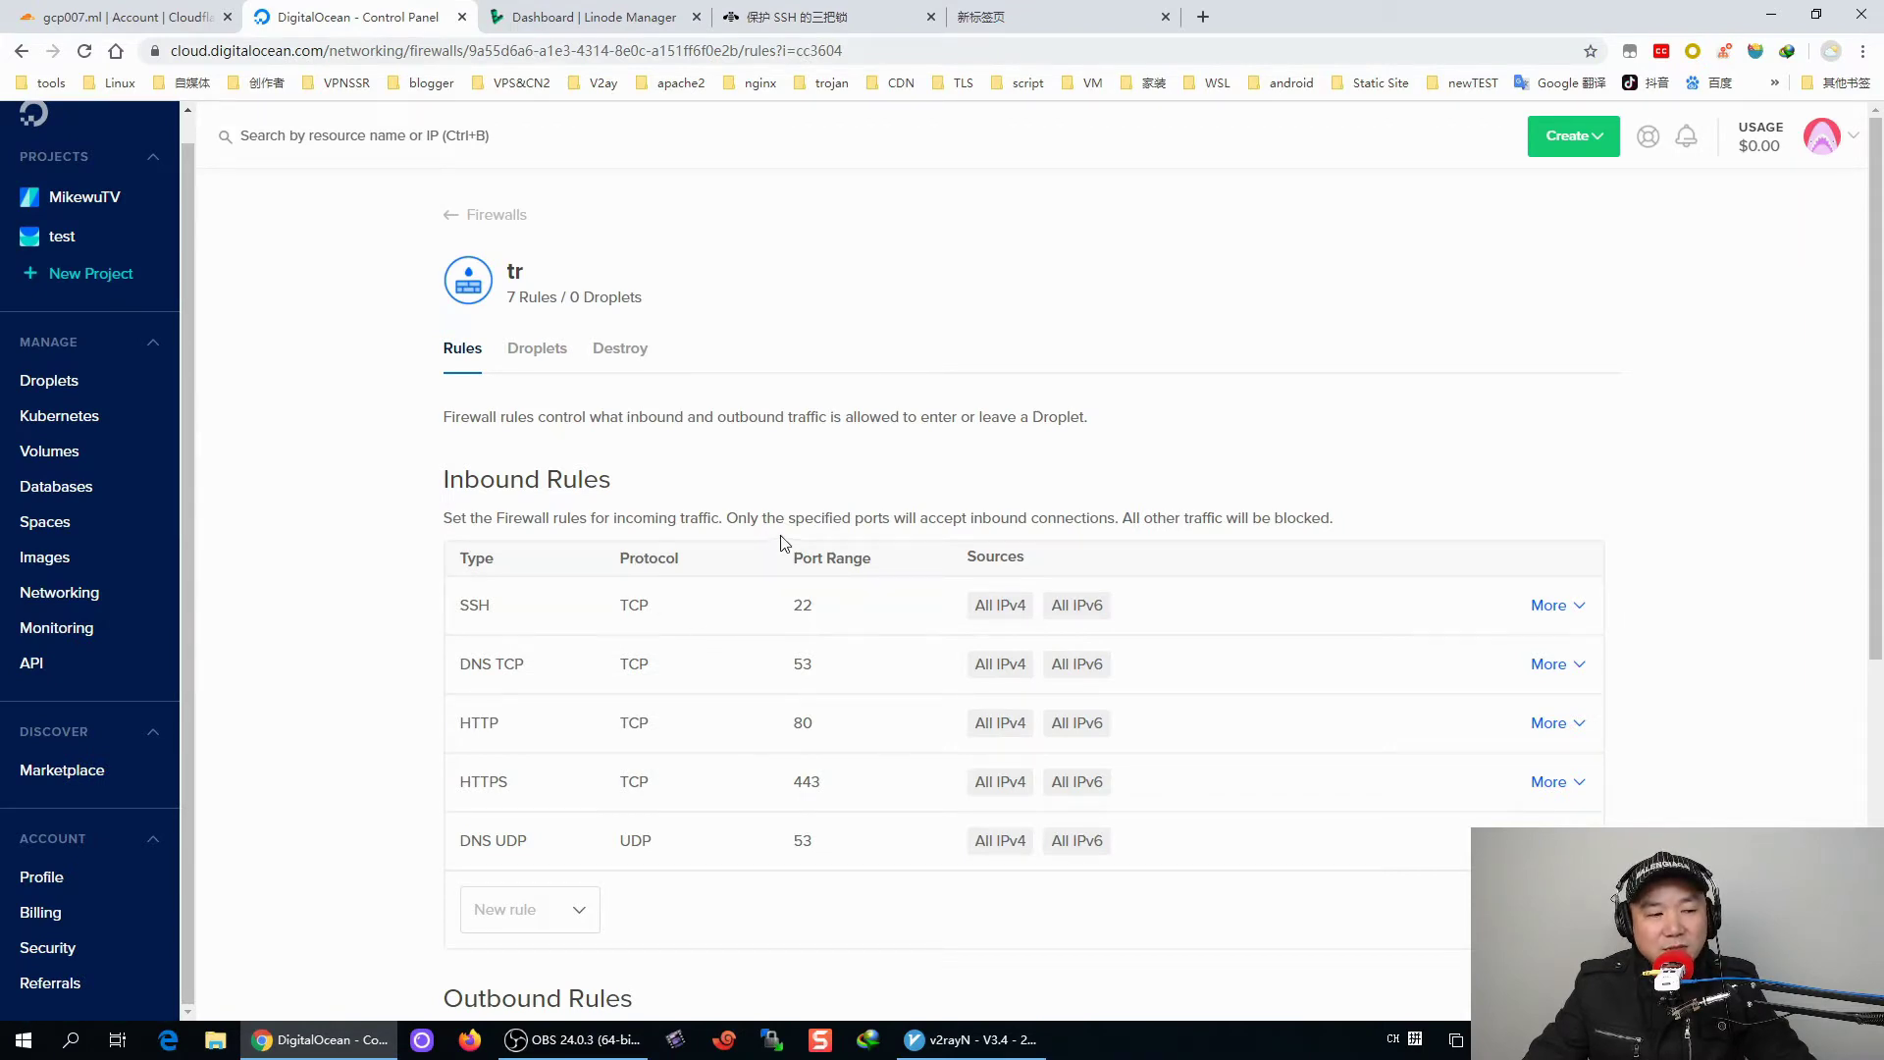
drag(782, 607, 830, 619)
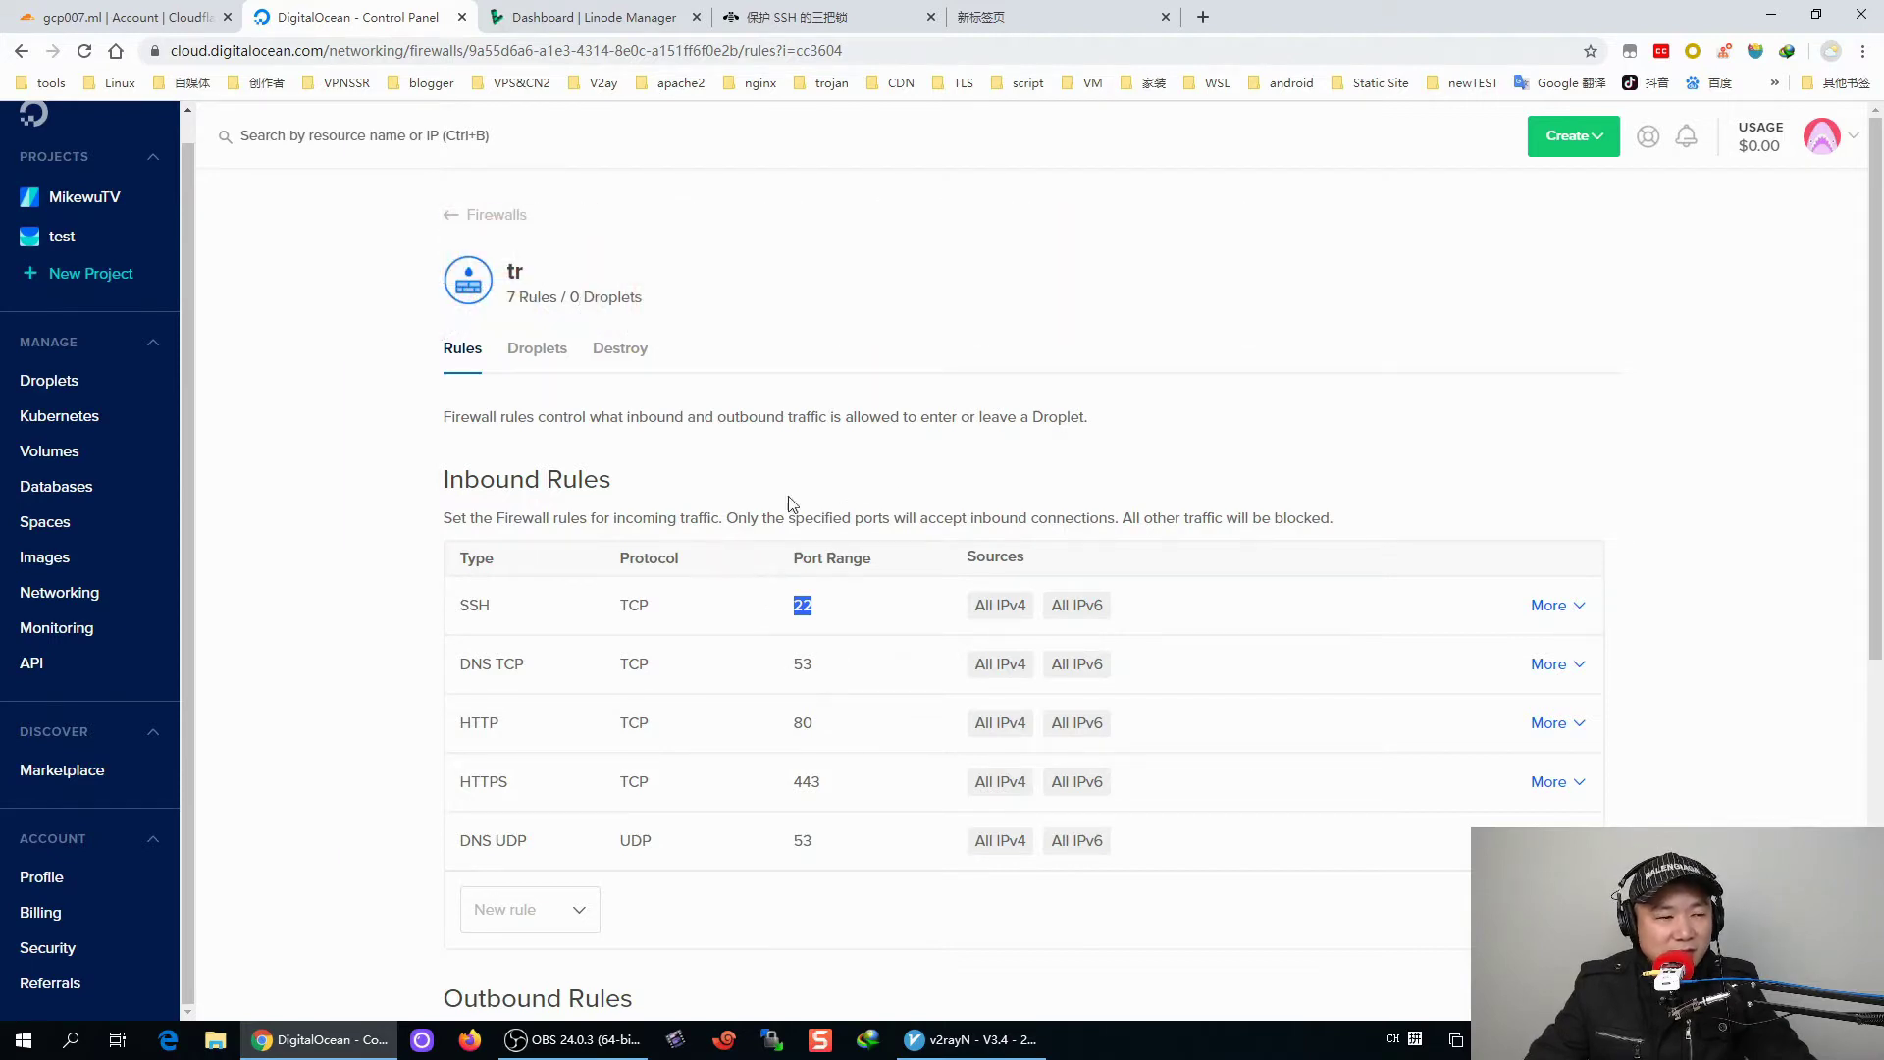
click(910, 864)
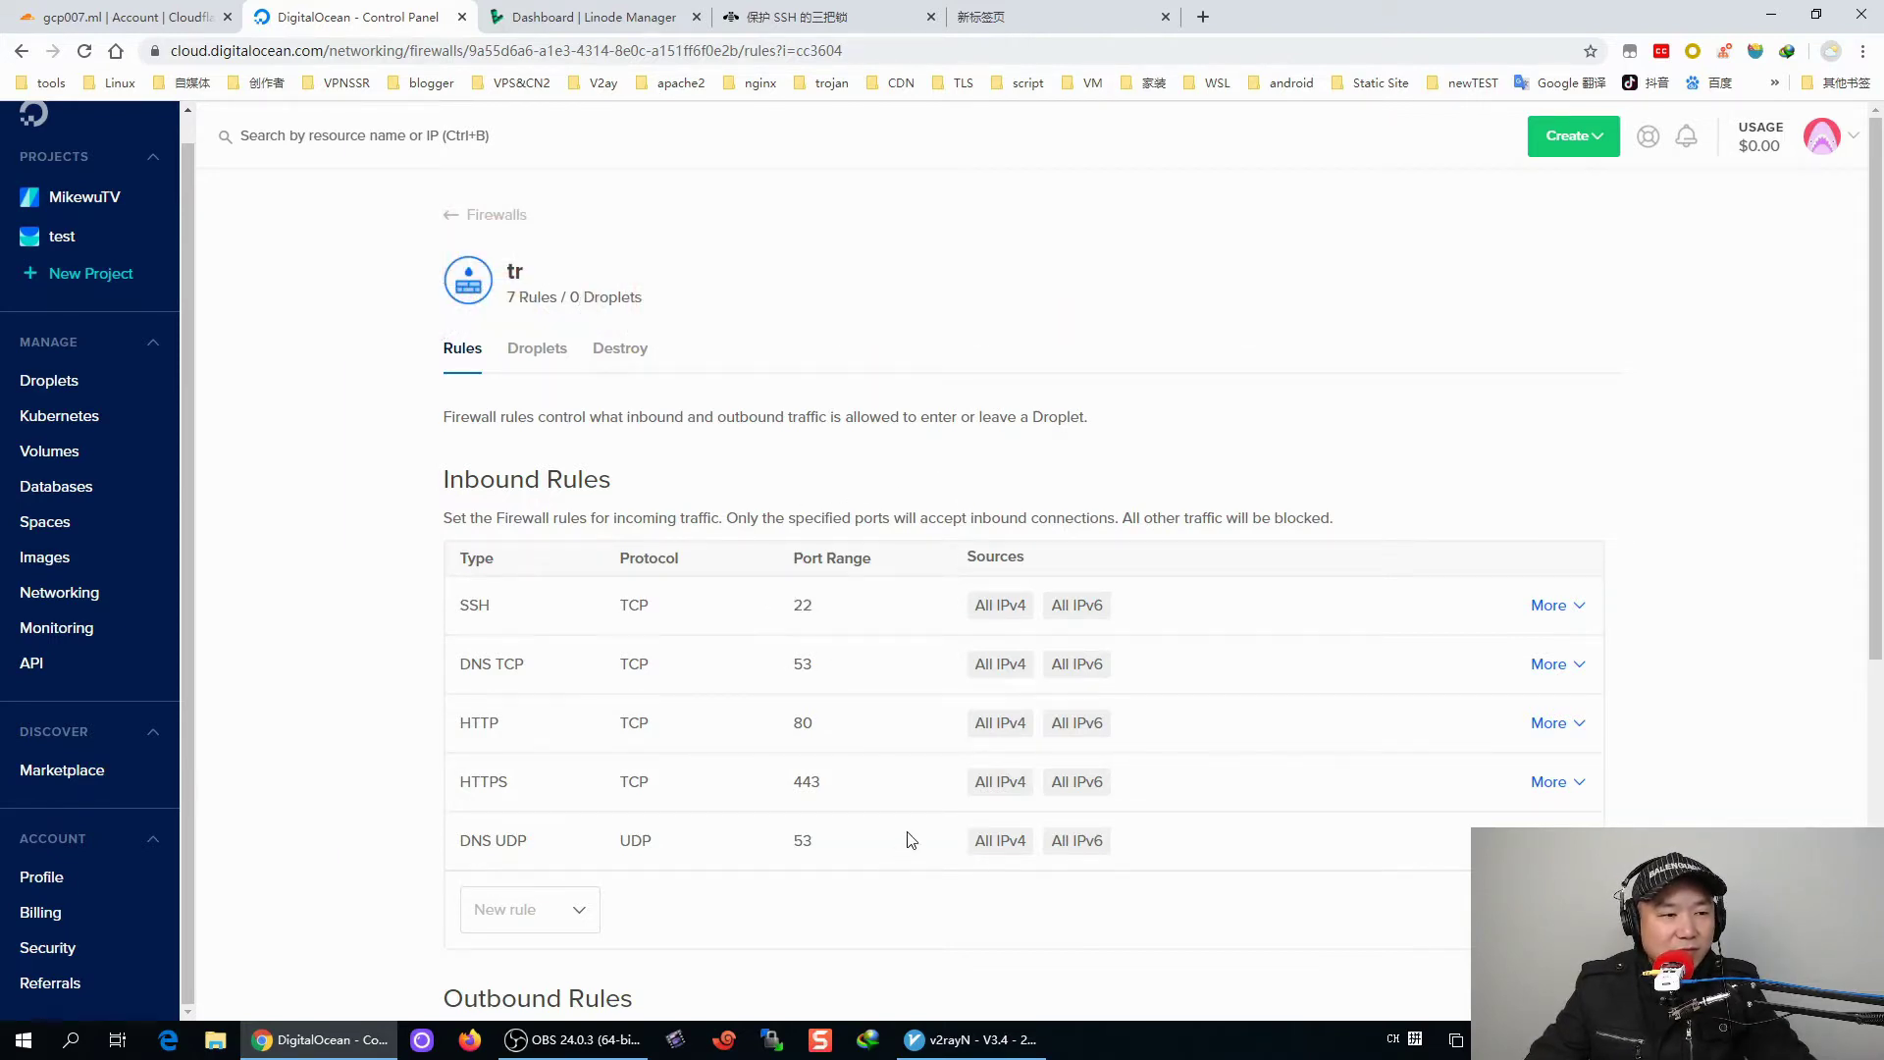
scroll(908, 844, down, 2)
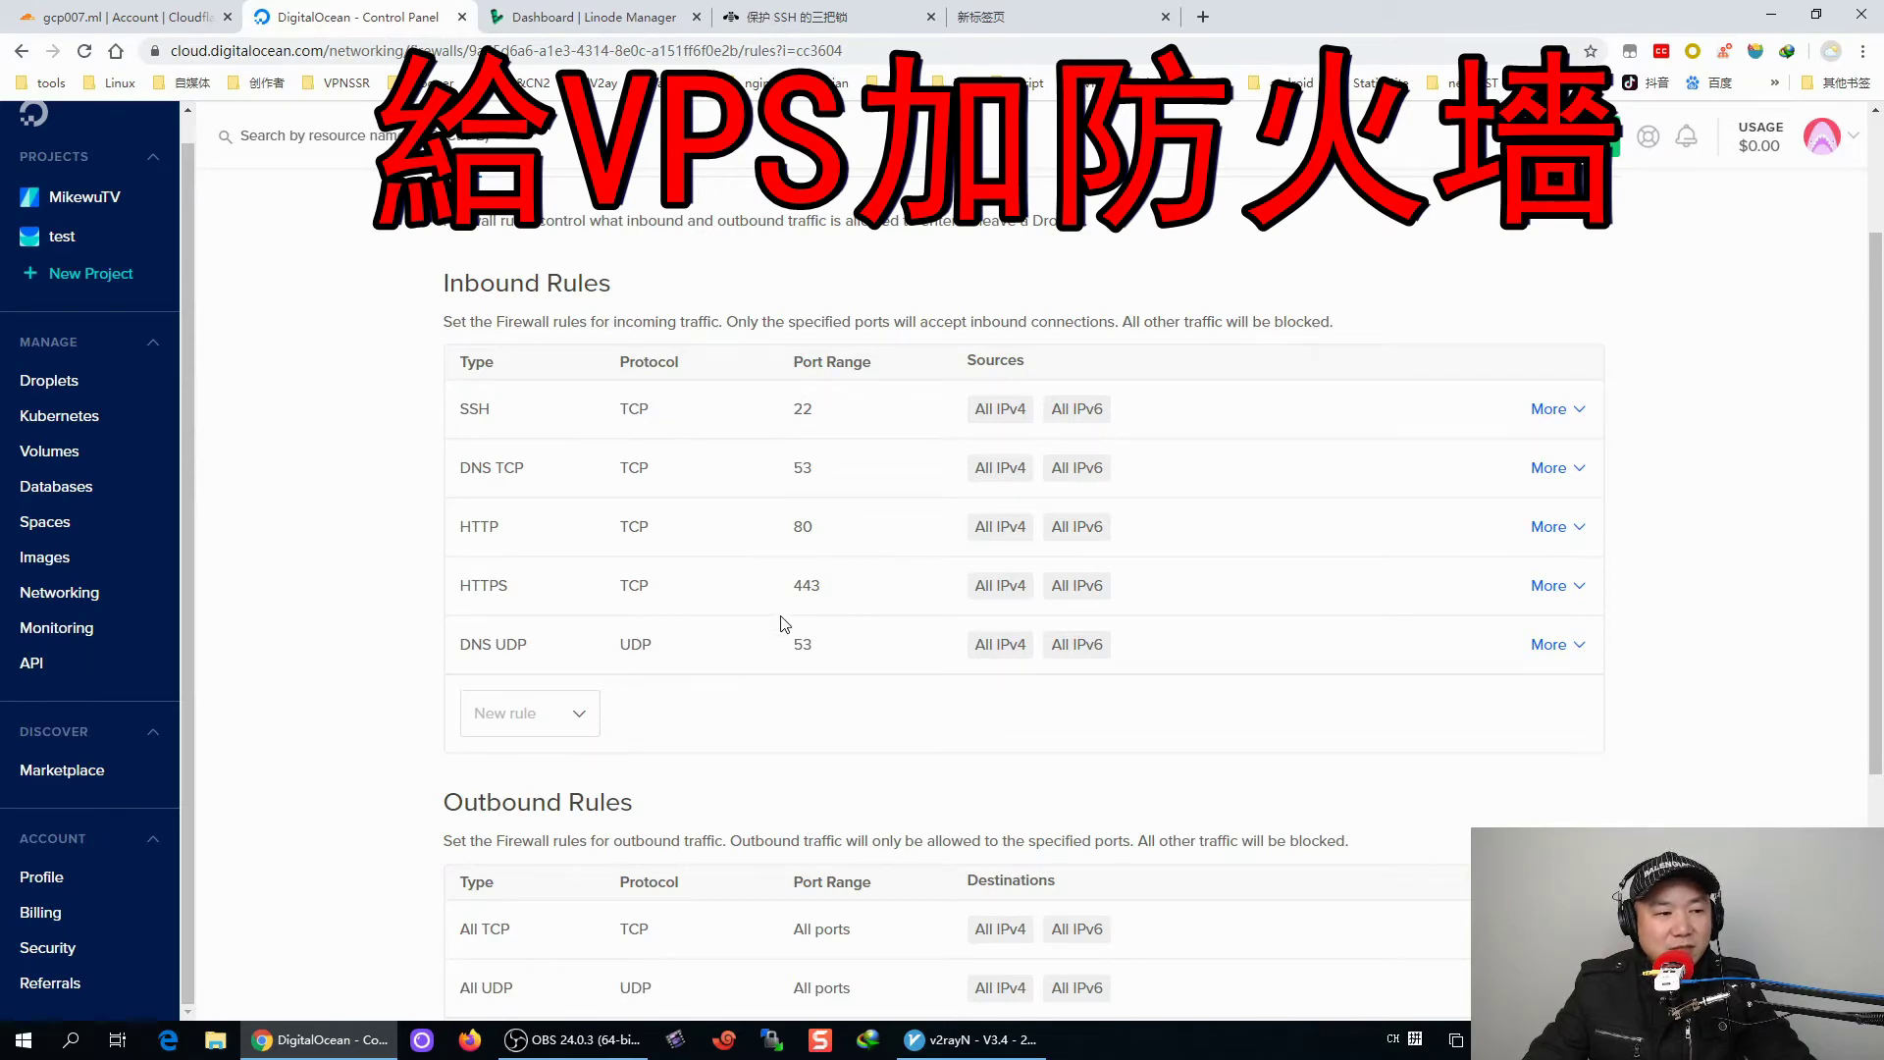
scroll(794, 579, down, 1)
scroll(815, 481, up, 2)
scroll(792, 510, down, 4)
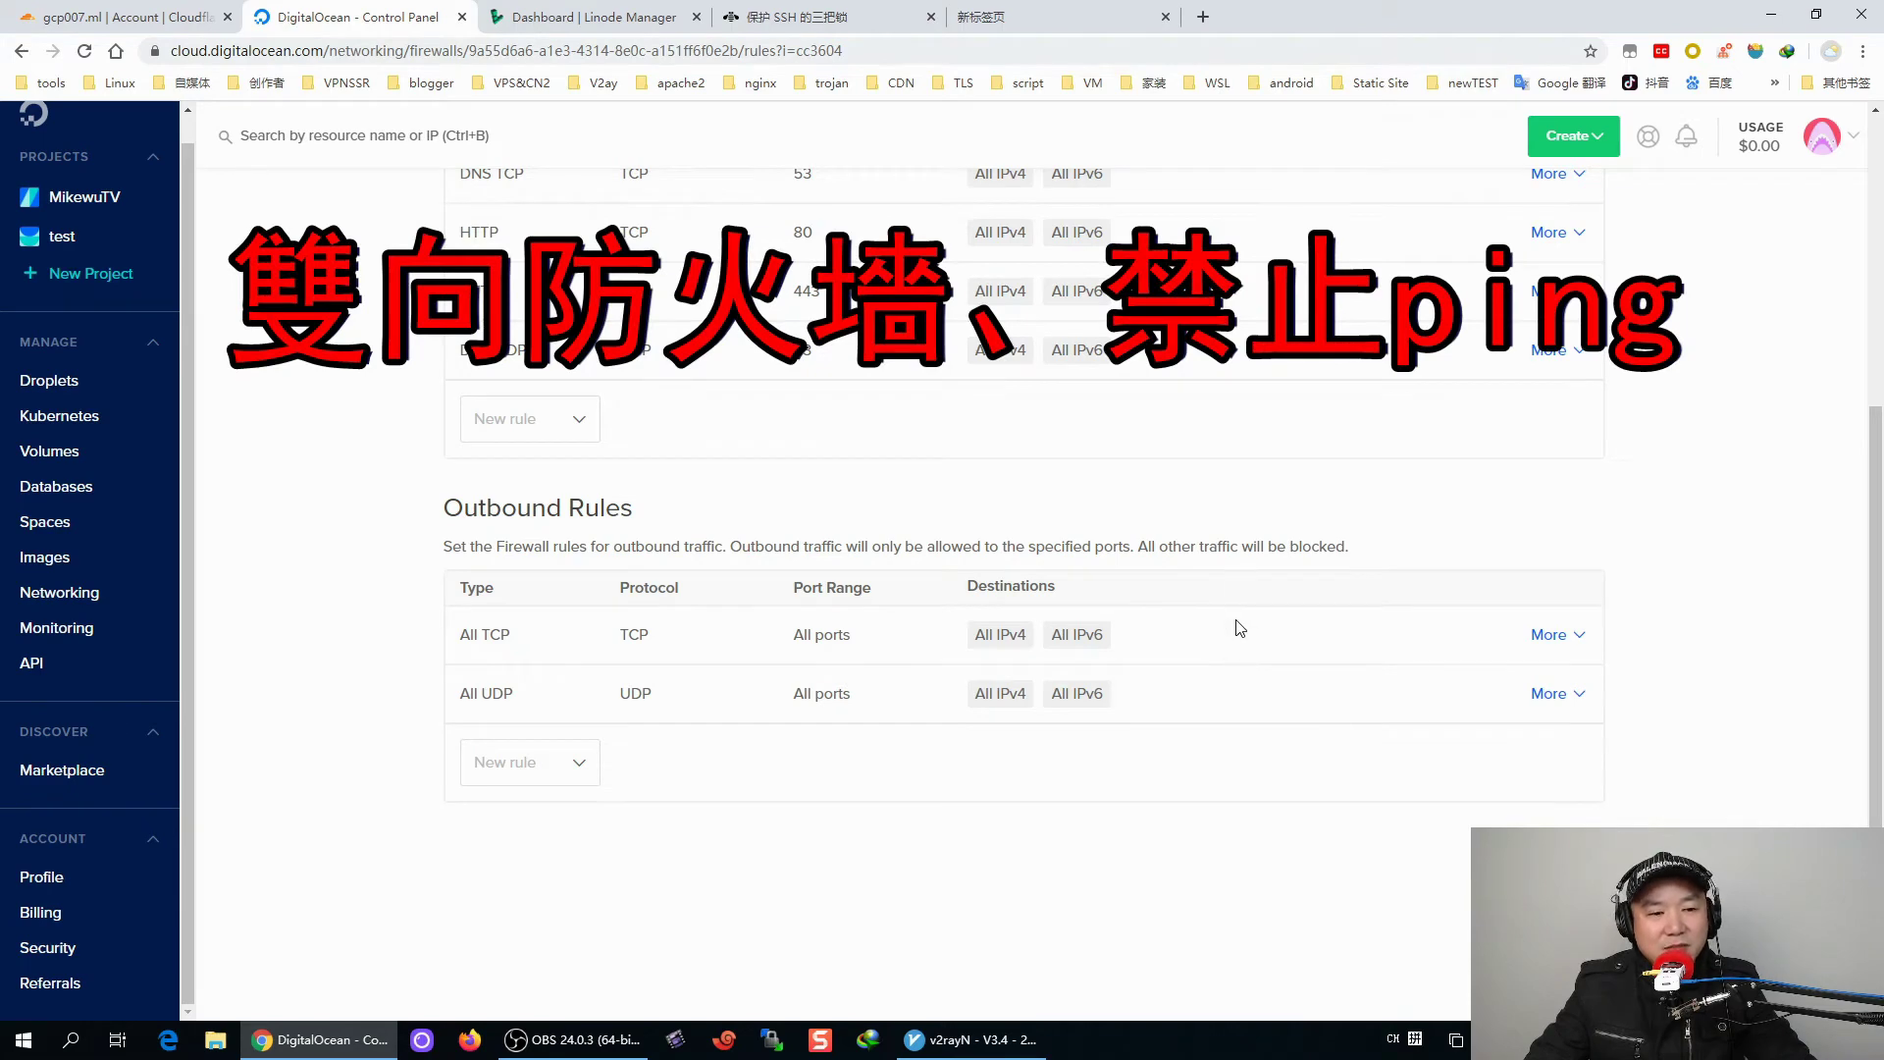
scroll(1229, 618, up, 1)
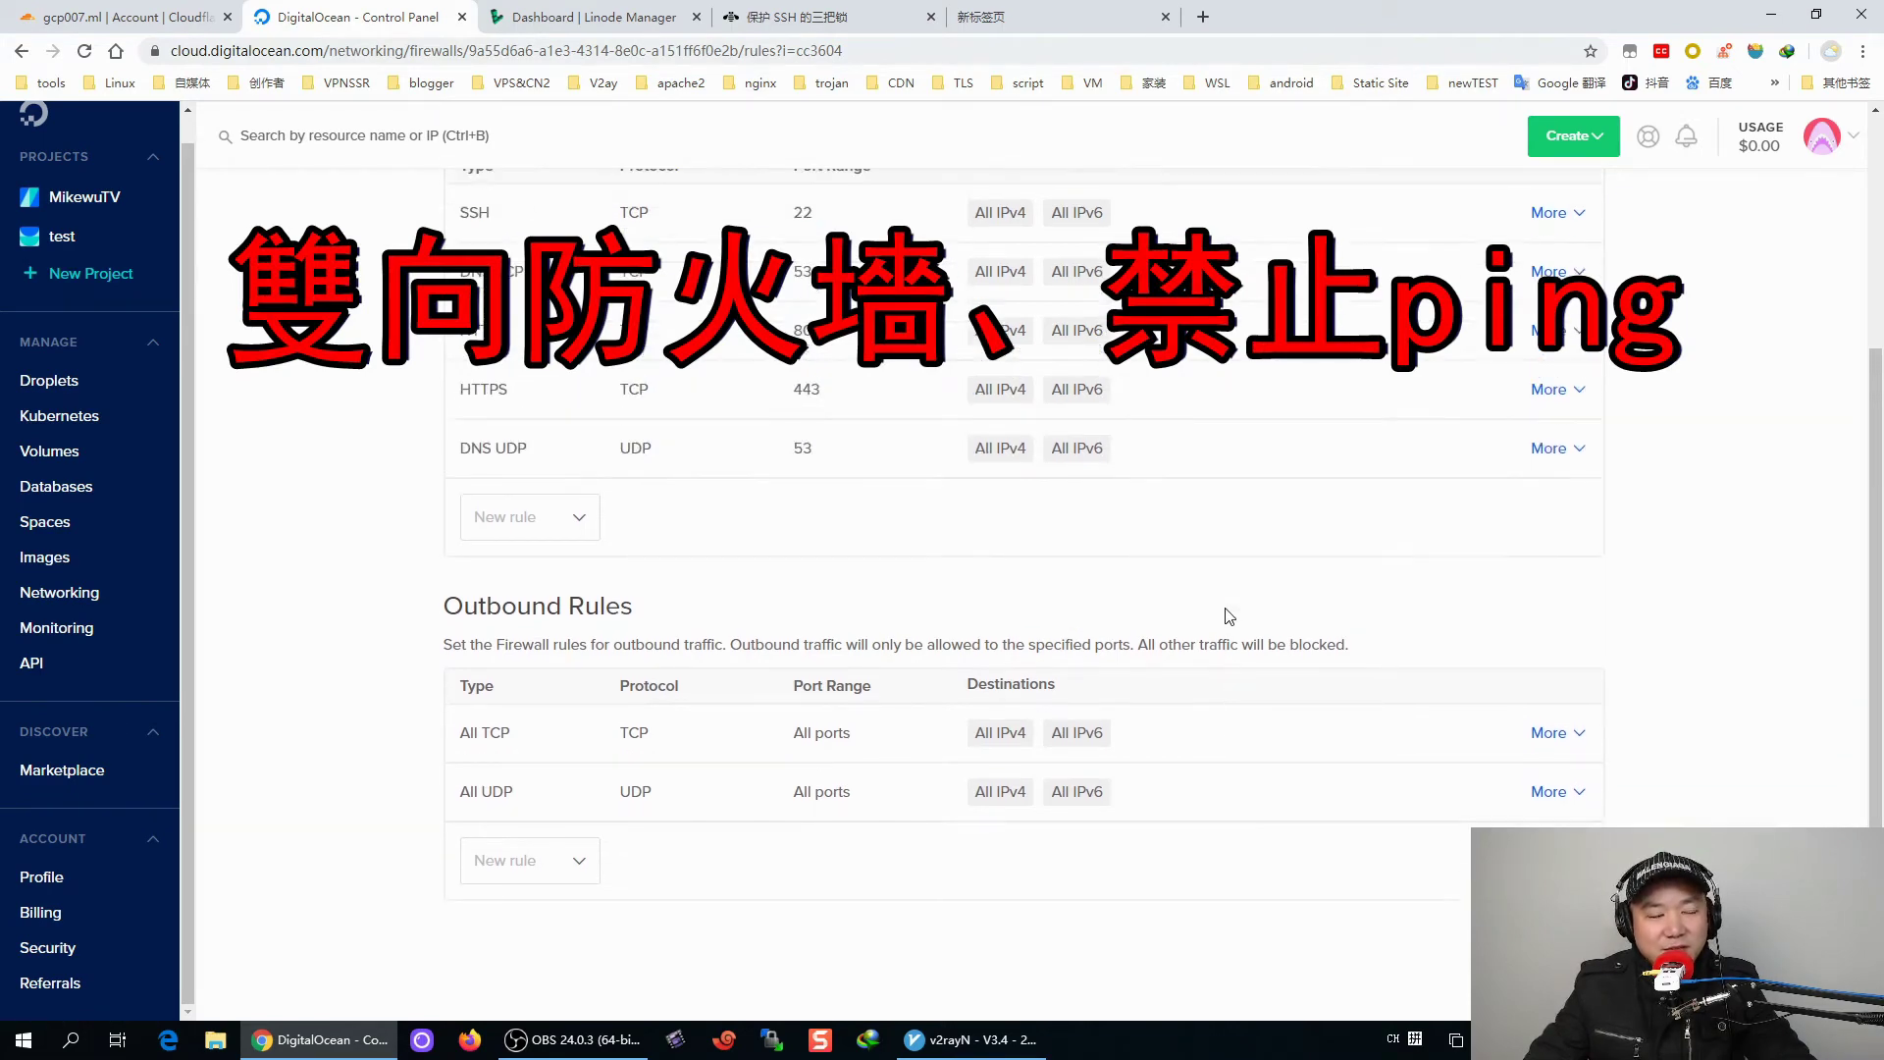
scroll(1225, 614, up, 1)
scroll(1211, 598, down, 2)
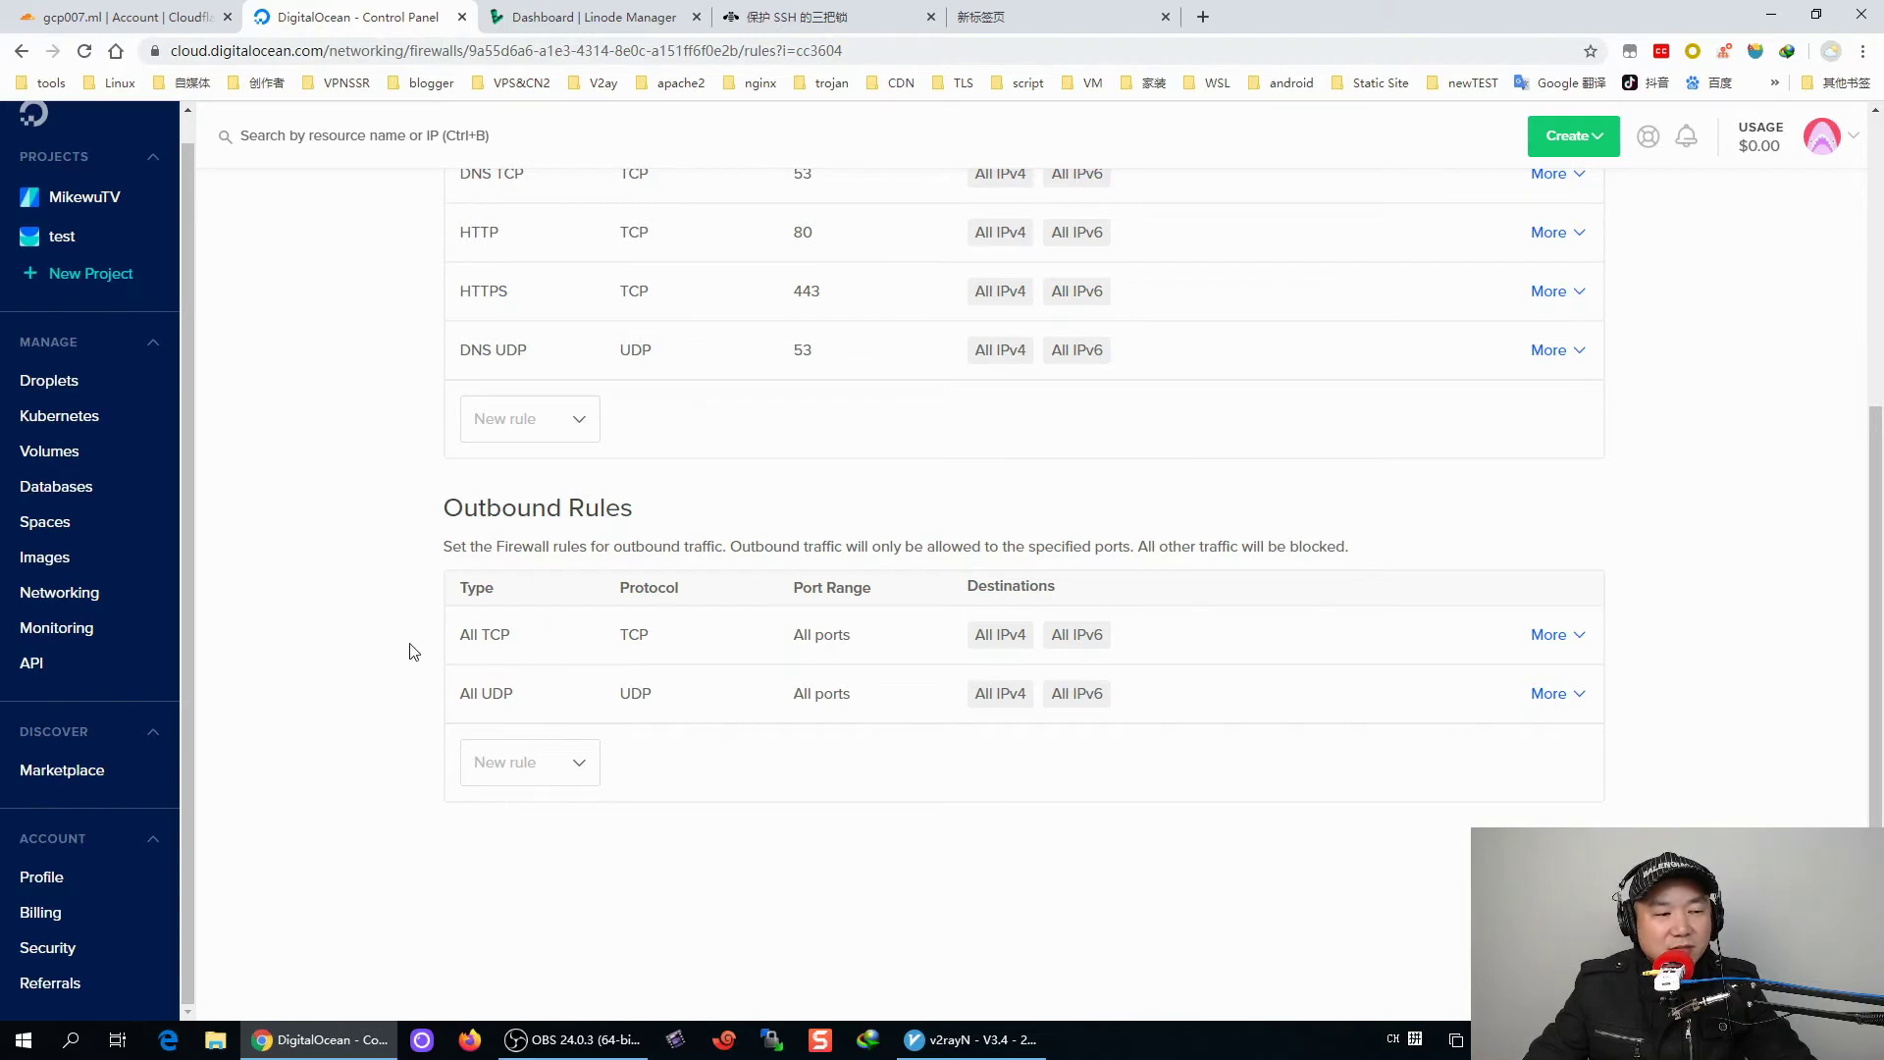
scroll(867, 671, up, 5)
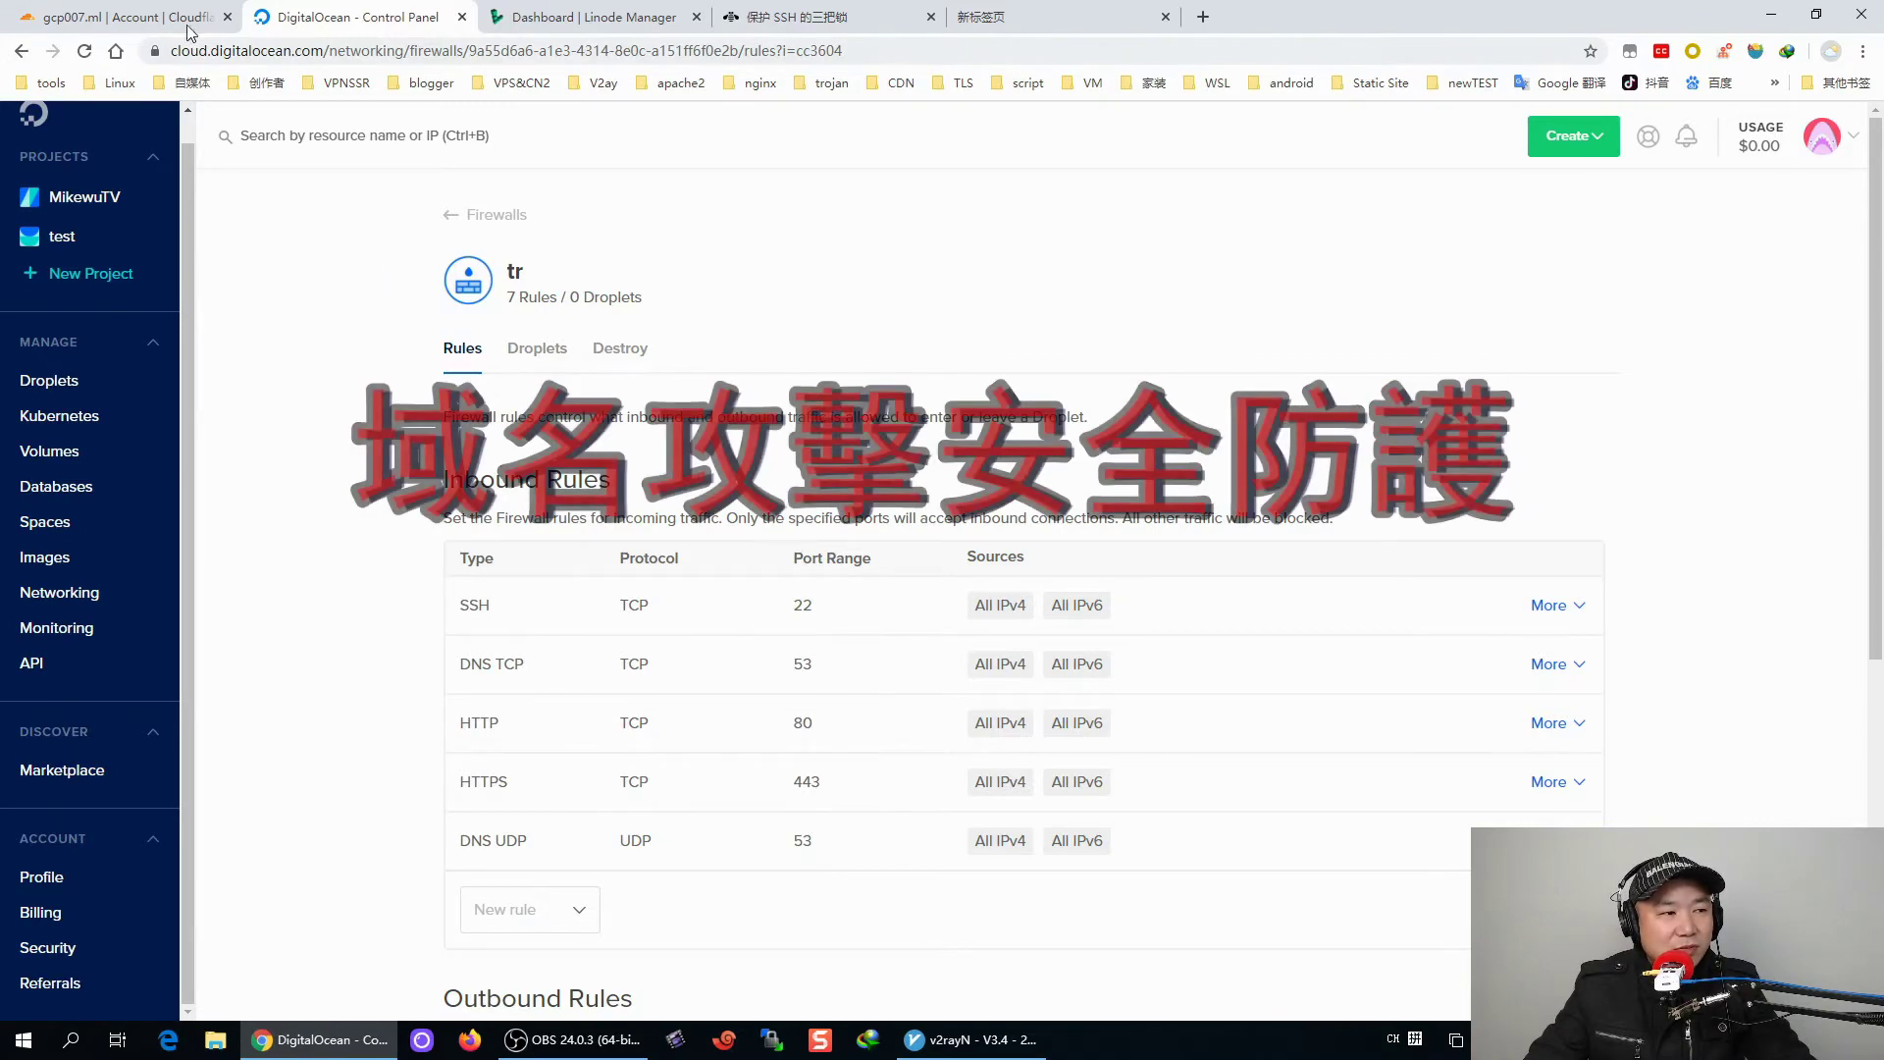
Enable Under Attack Mode for gcp007.ml in Cloudflare and read the notice explaining it
click(125, 14)
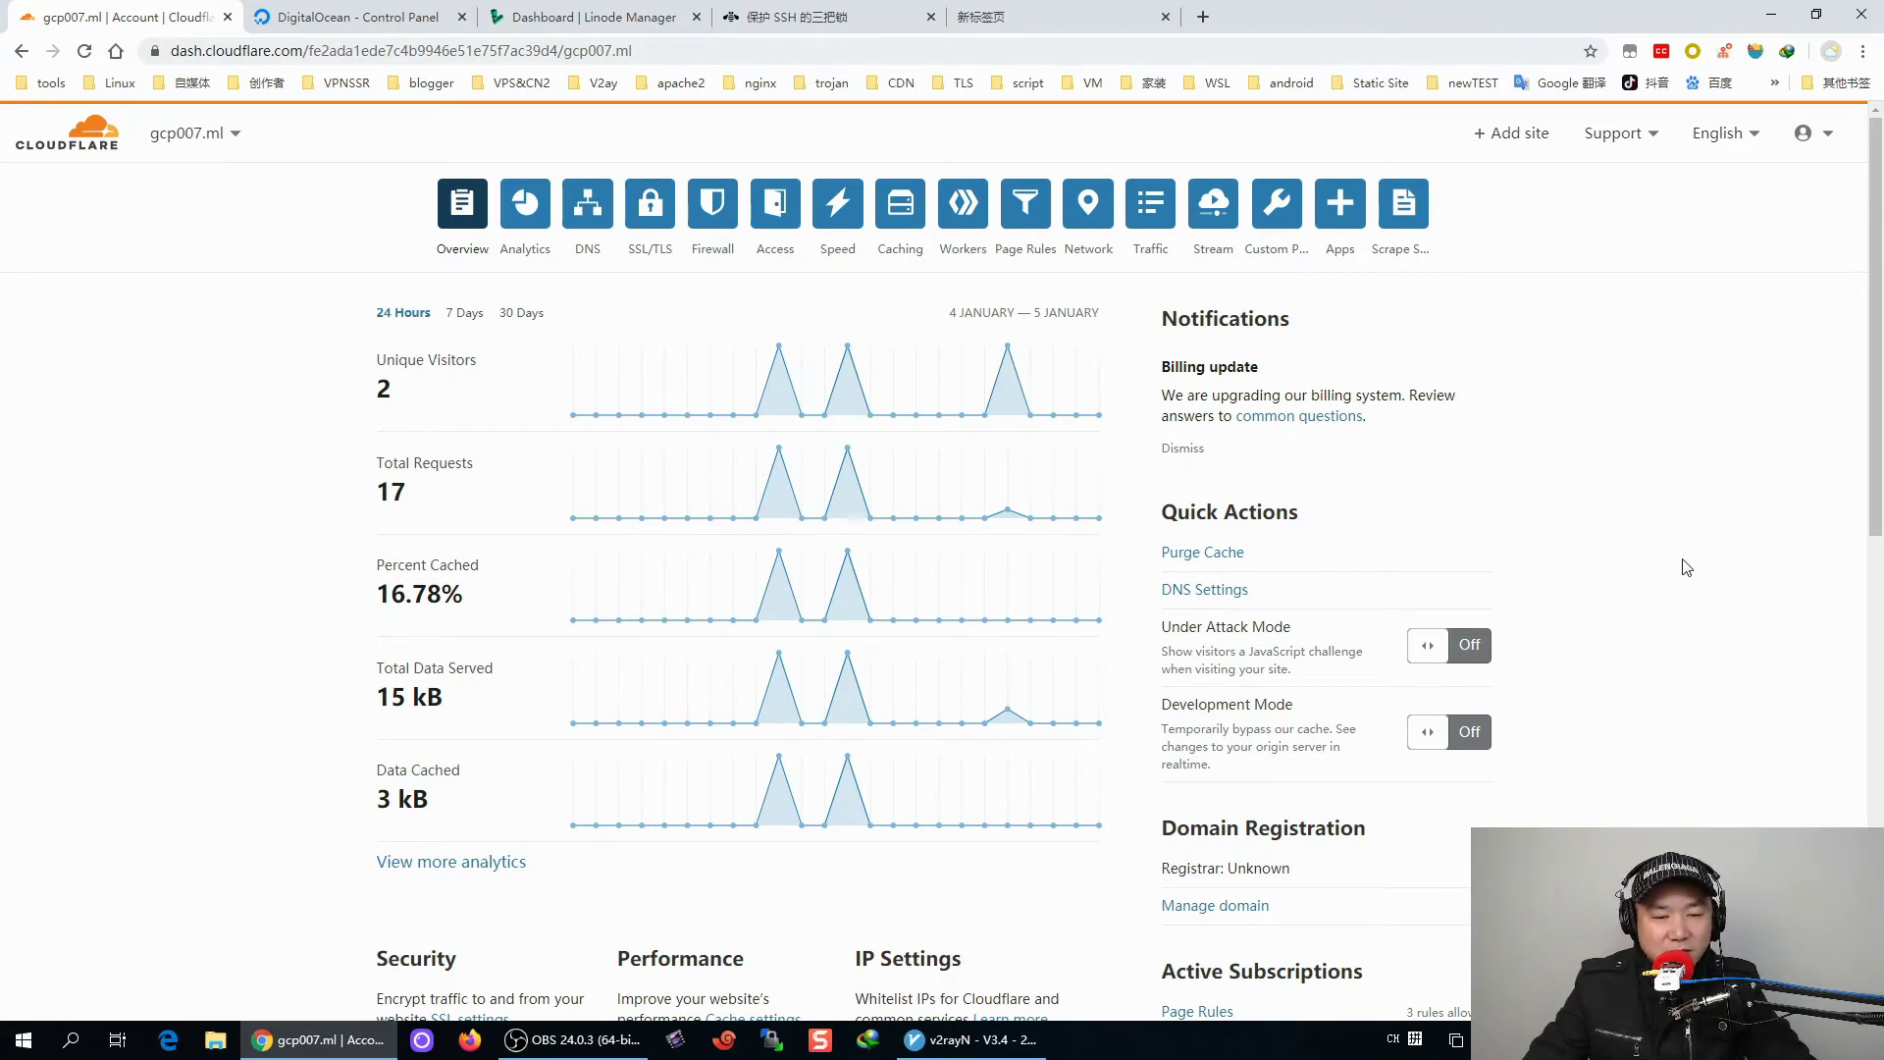
scroll(1680, 549, down, 2)
scroll(1678, 526, up, 2)
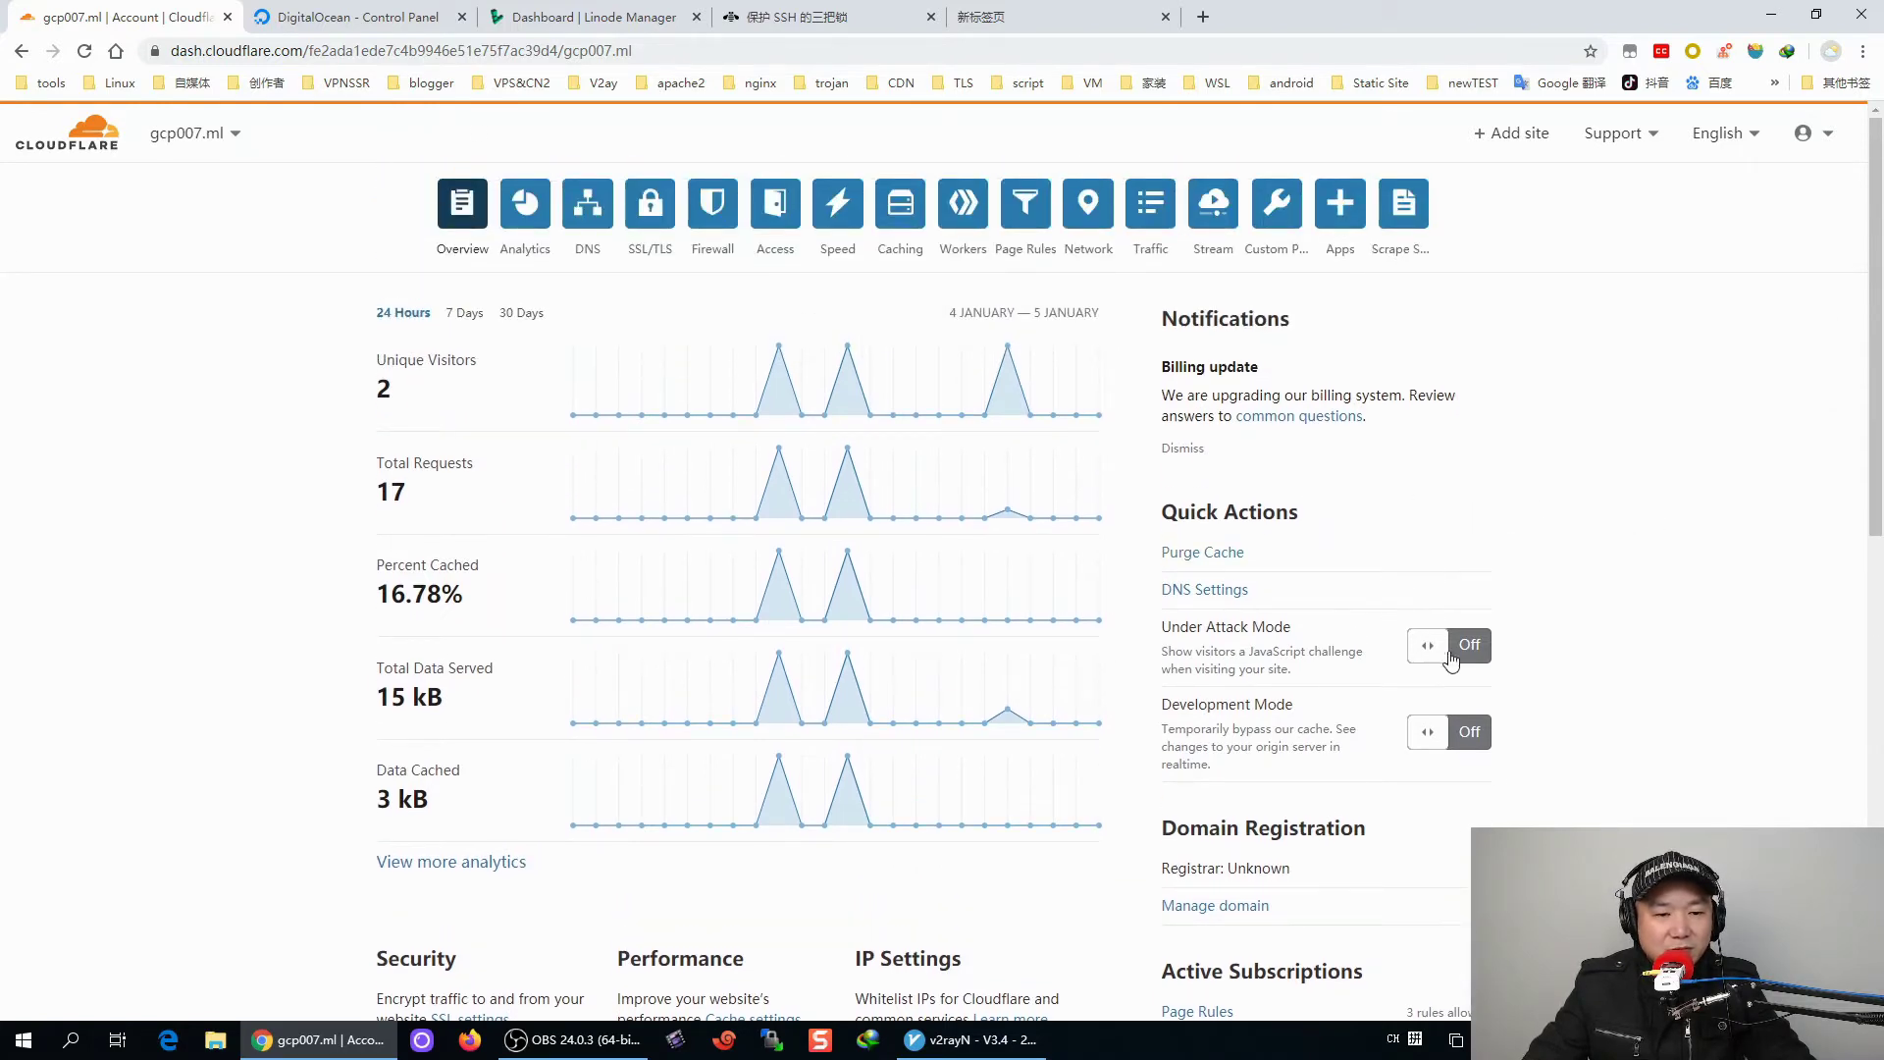
click(1472, 647)
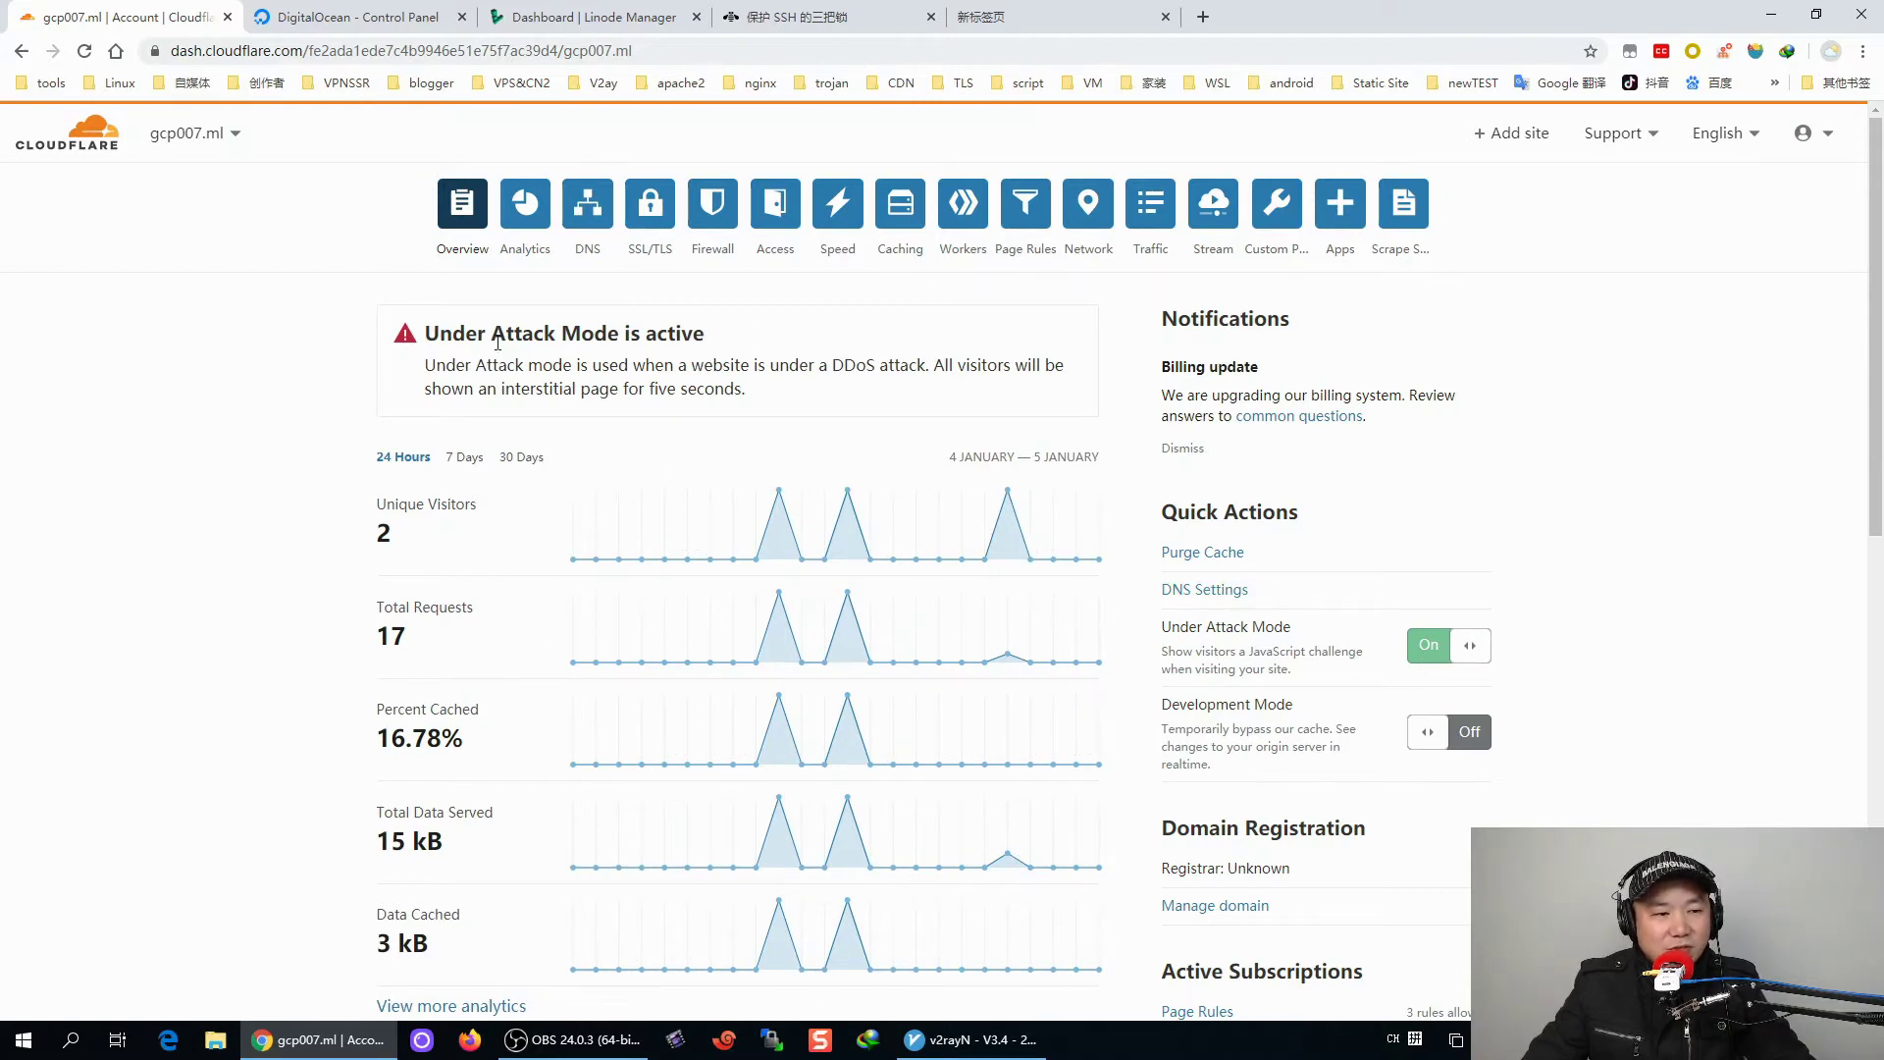
drag(434, 372, 823, 392)
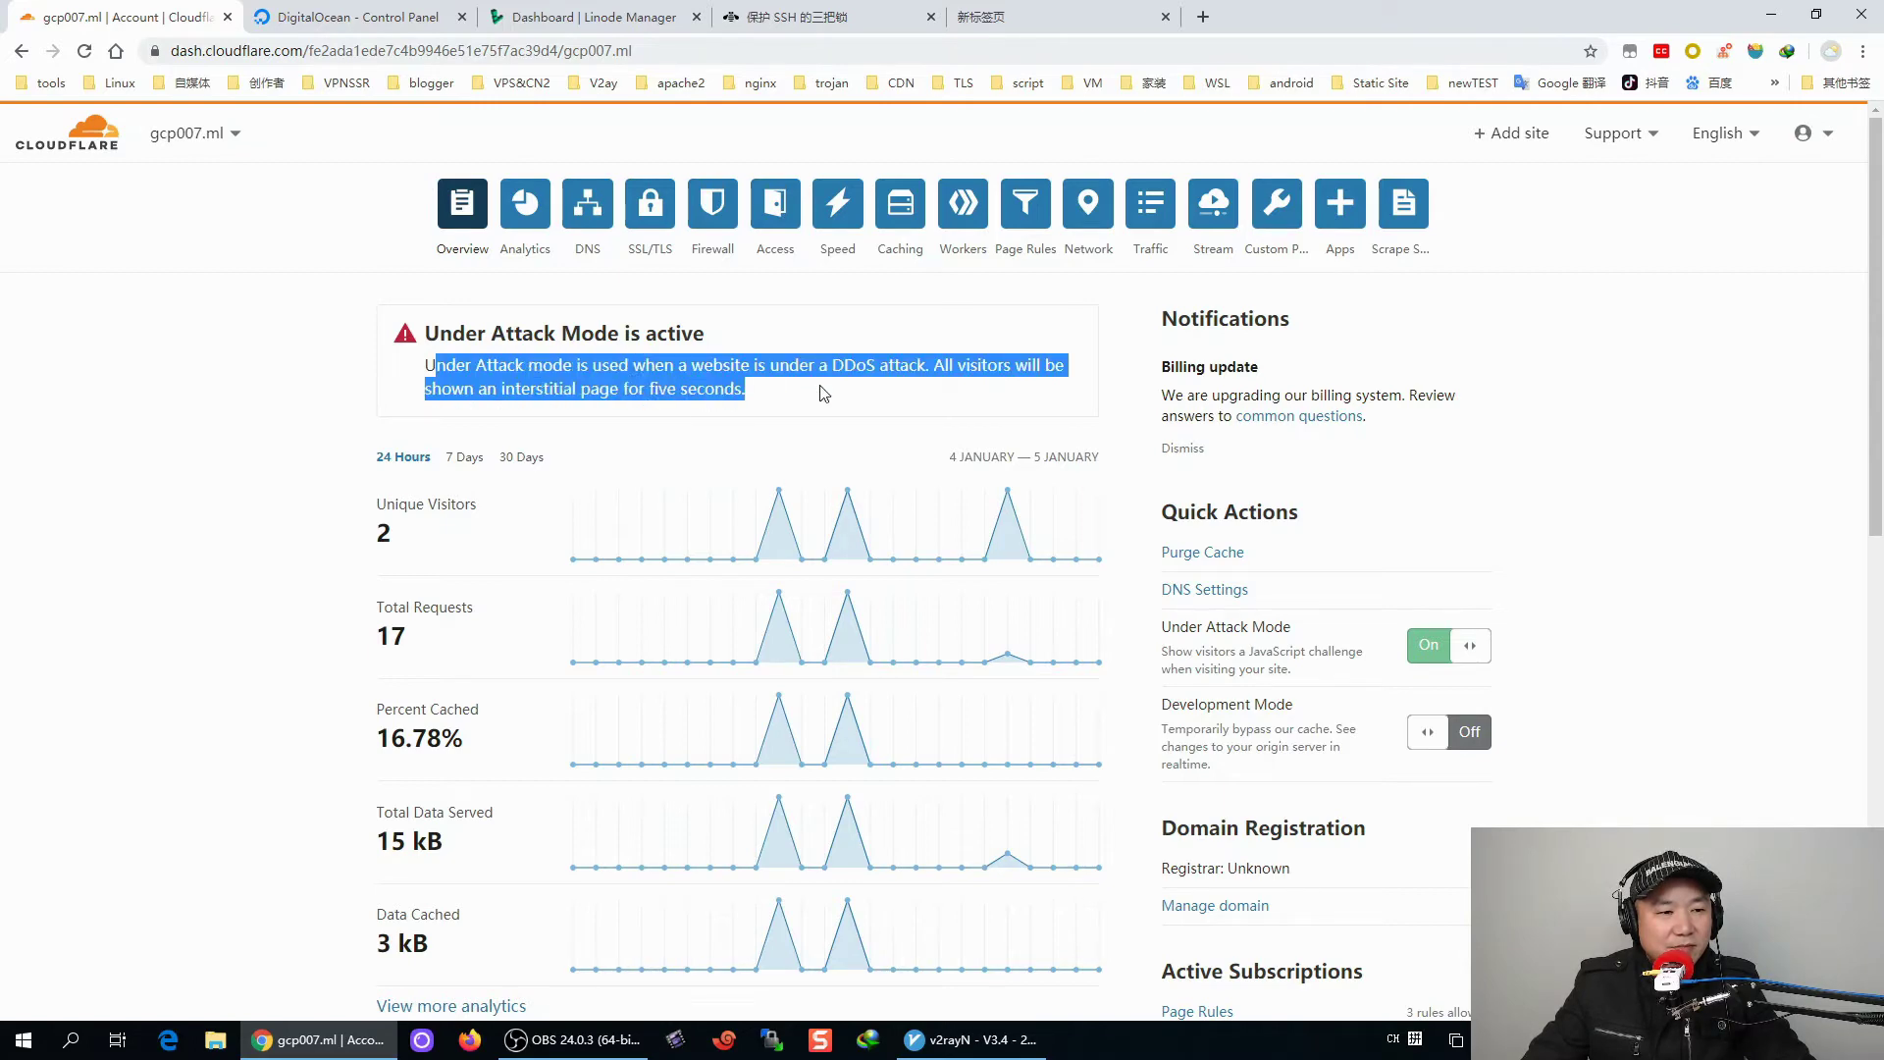
click(657, 410)
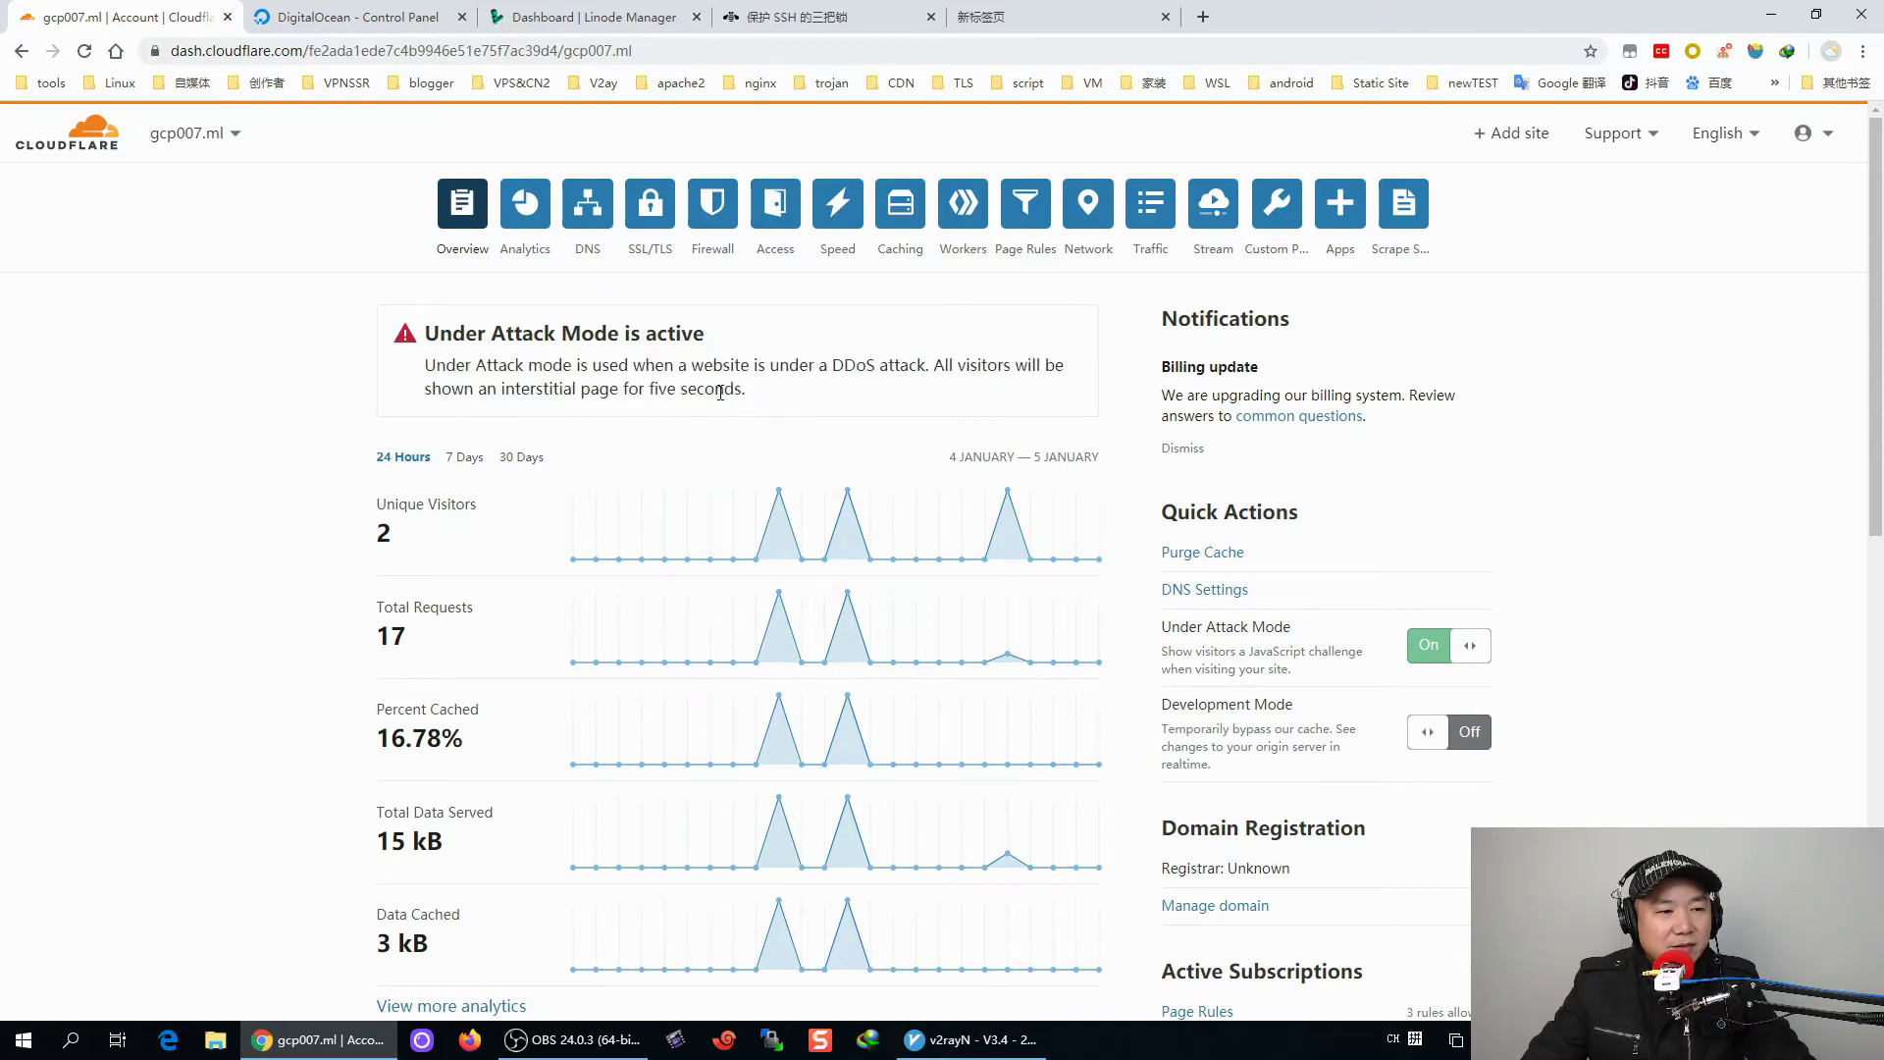
drag(663, 393, 409, 346)
click(291, 416)
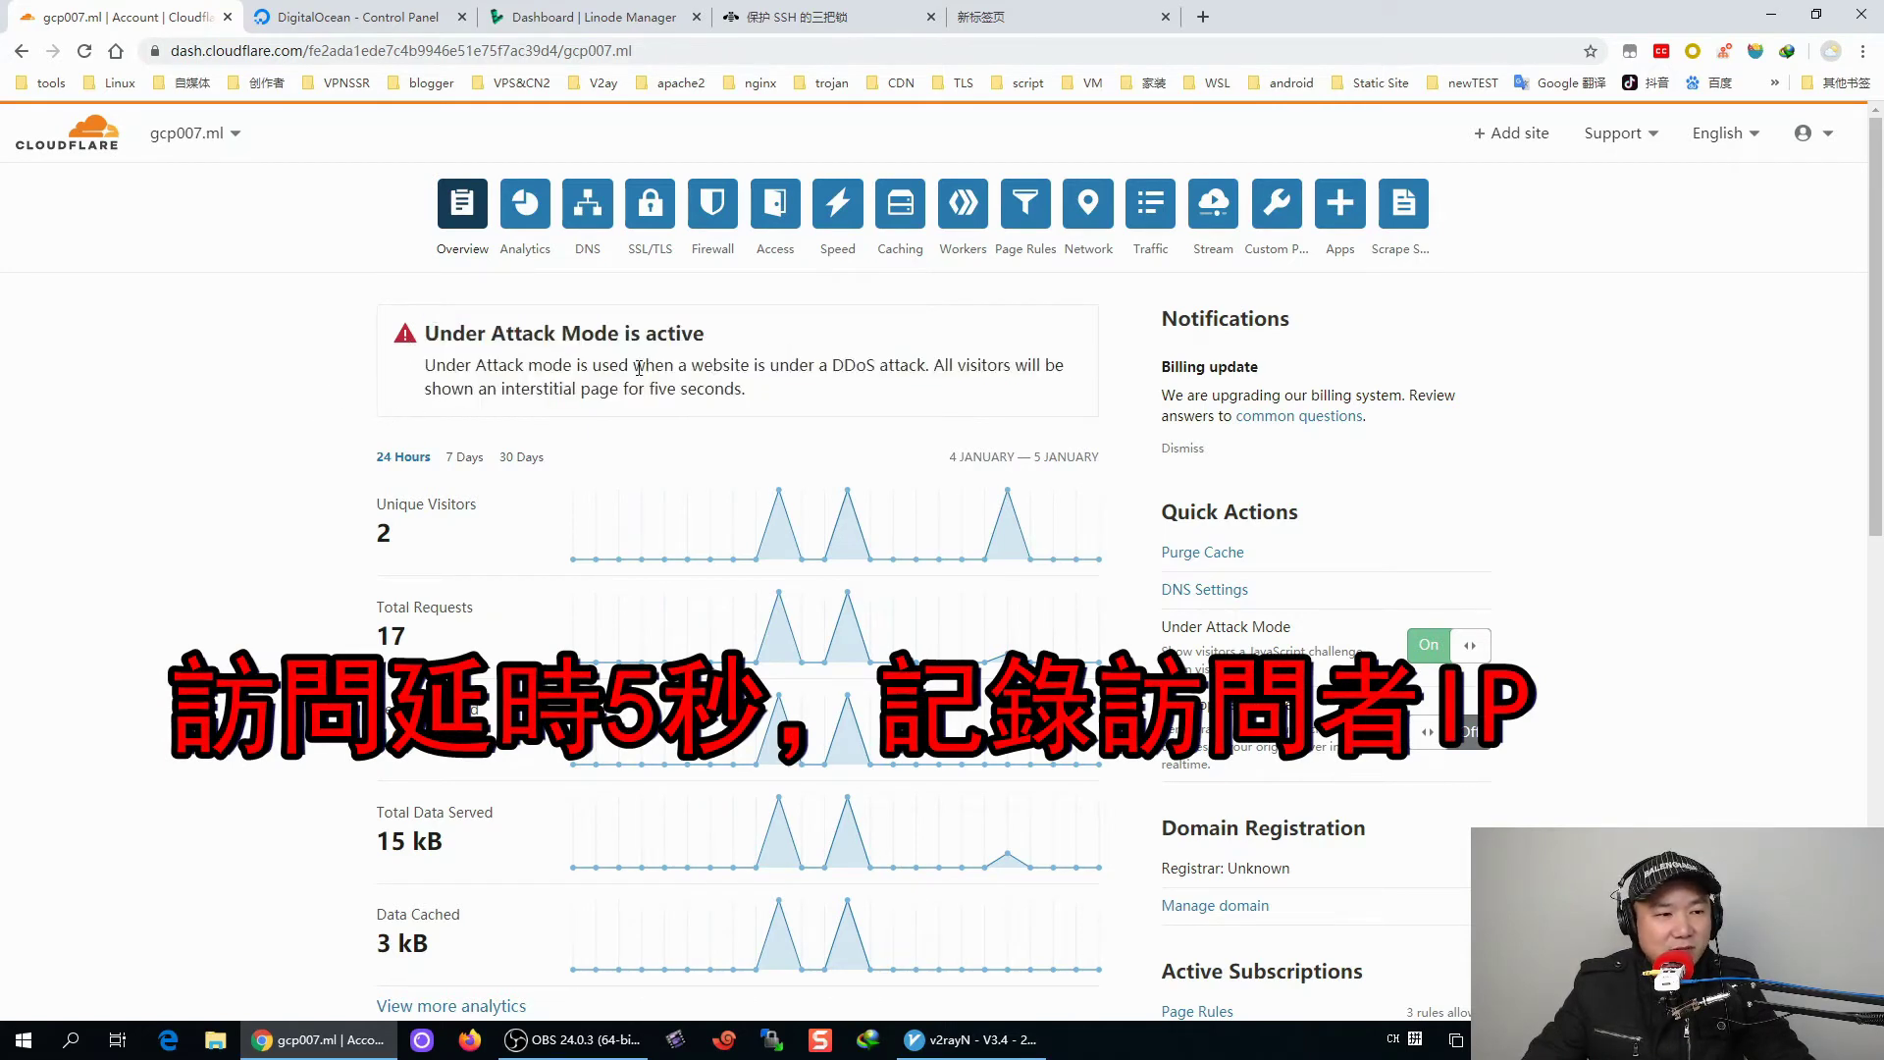
Examine the domain's Cloudflare firewall events, managed rules, firewall rules and IP access tools
click(714, 204)
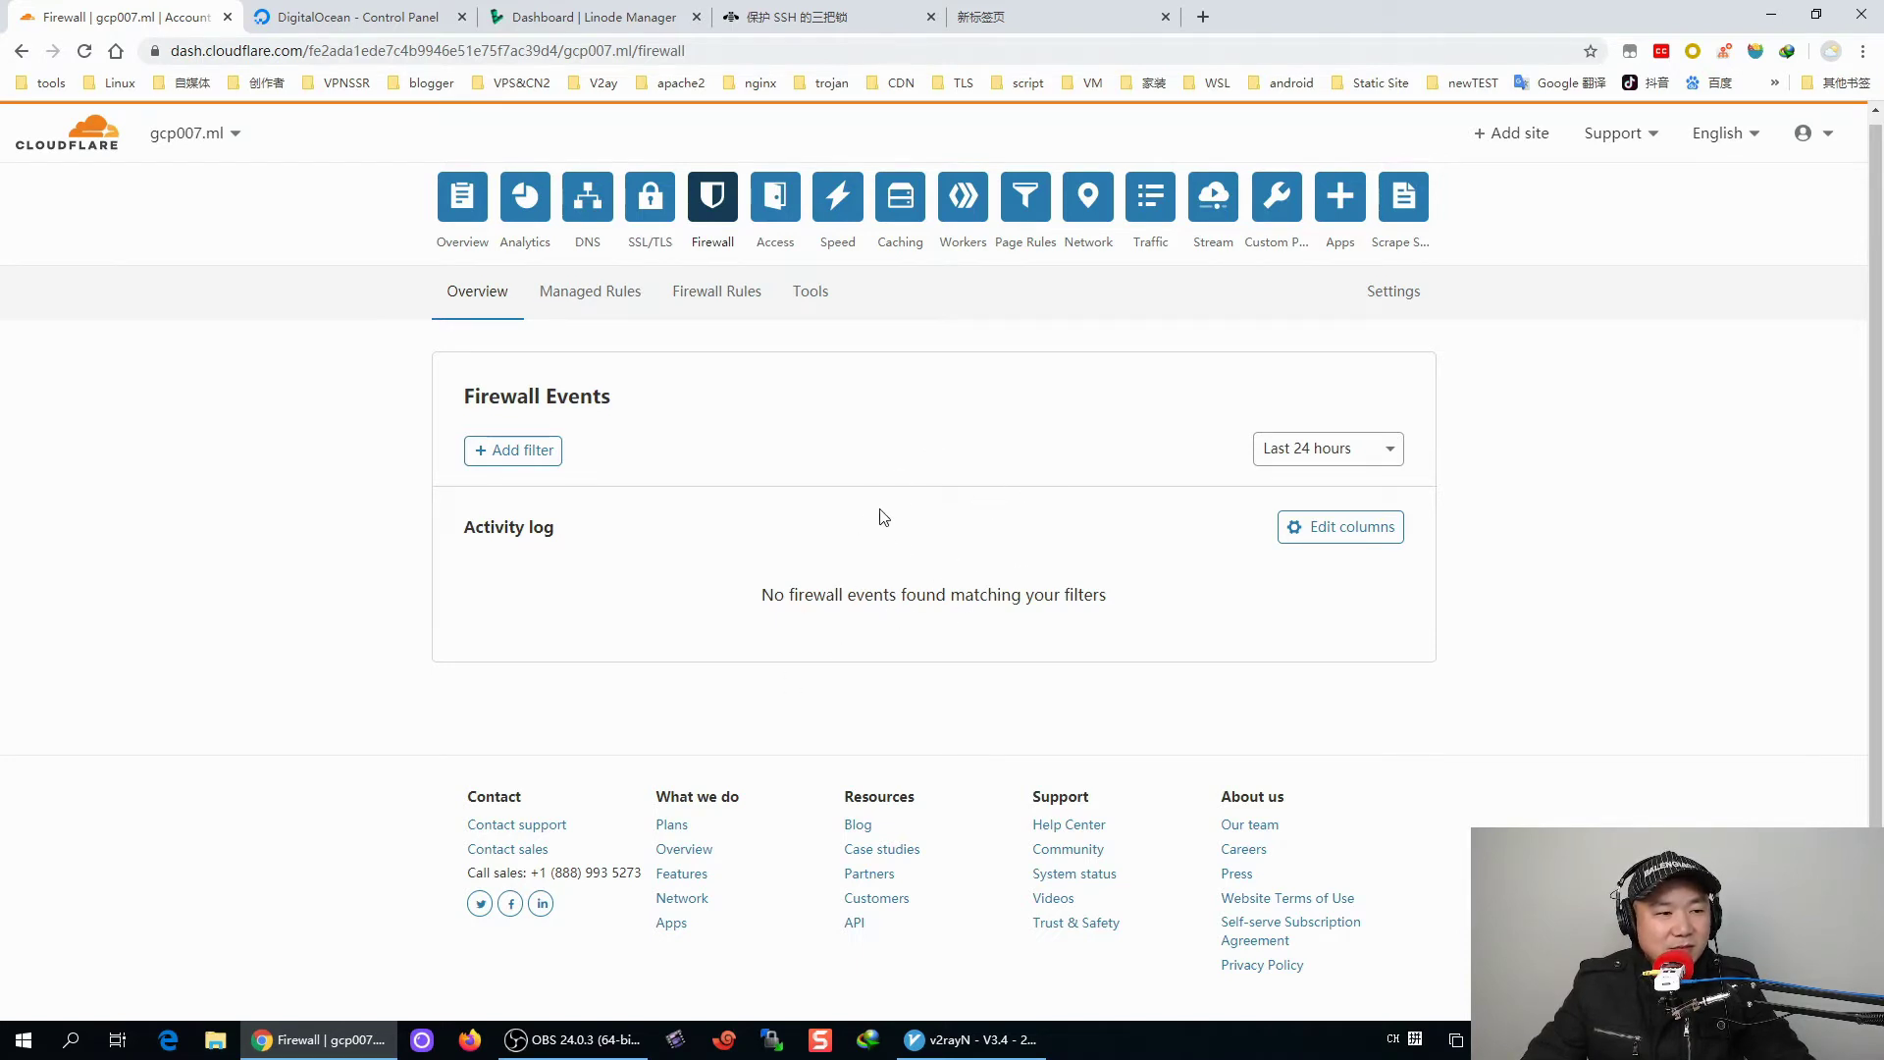
click(594, 292)
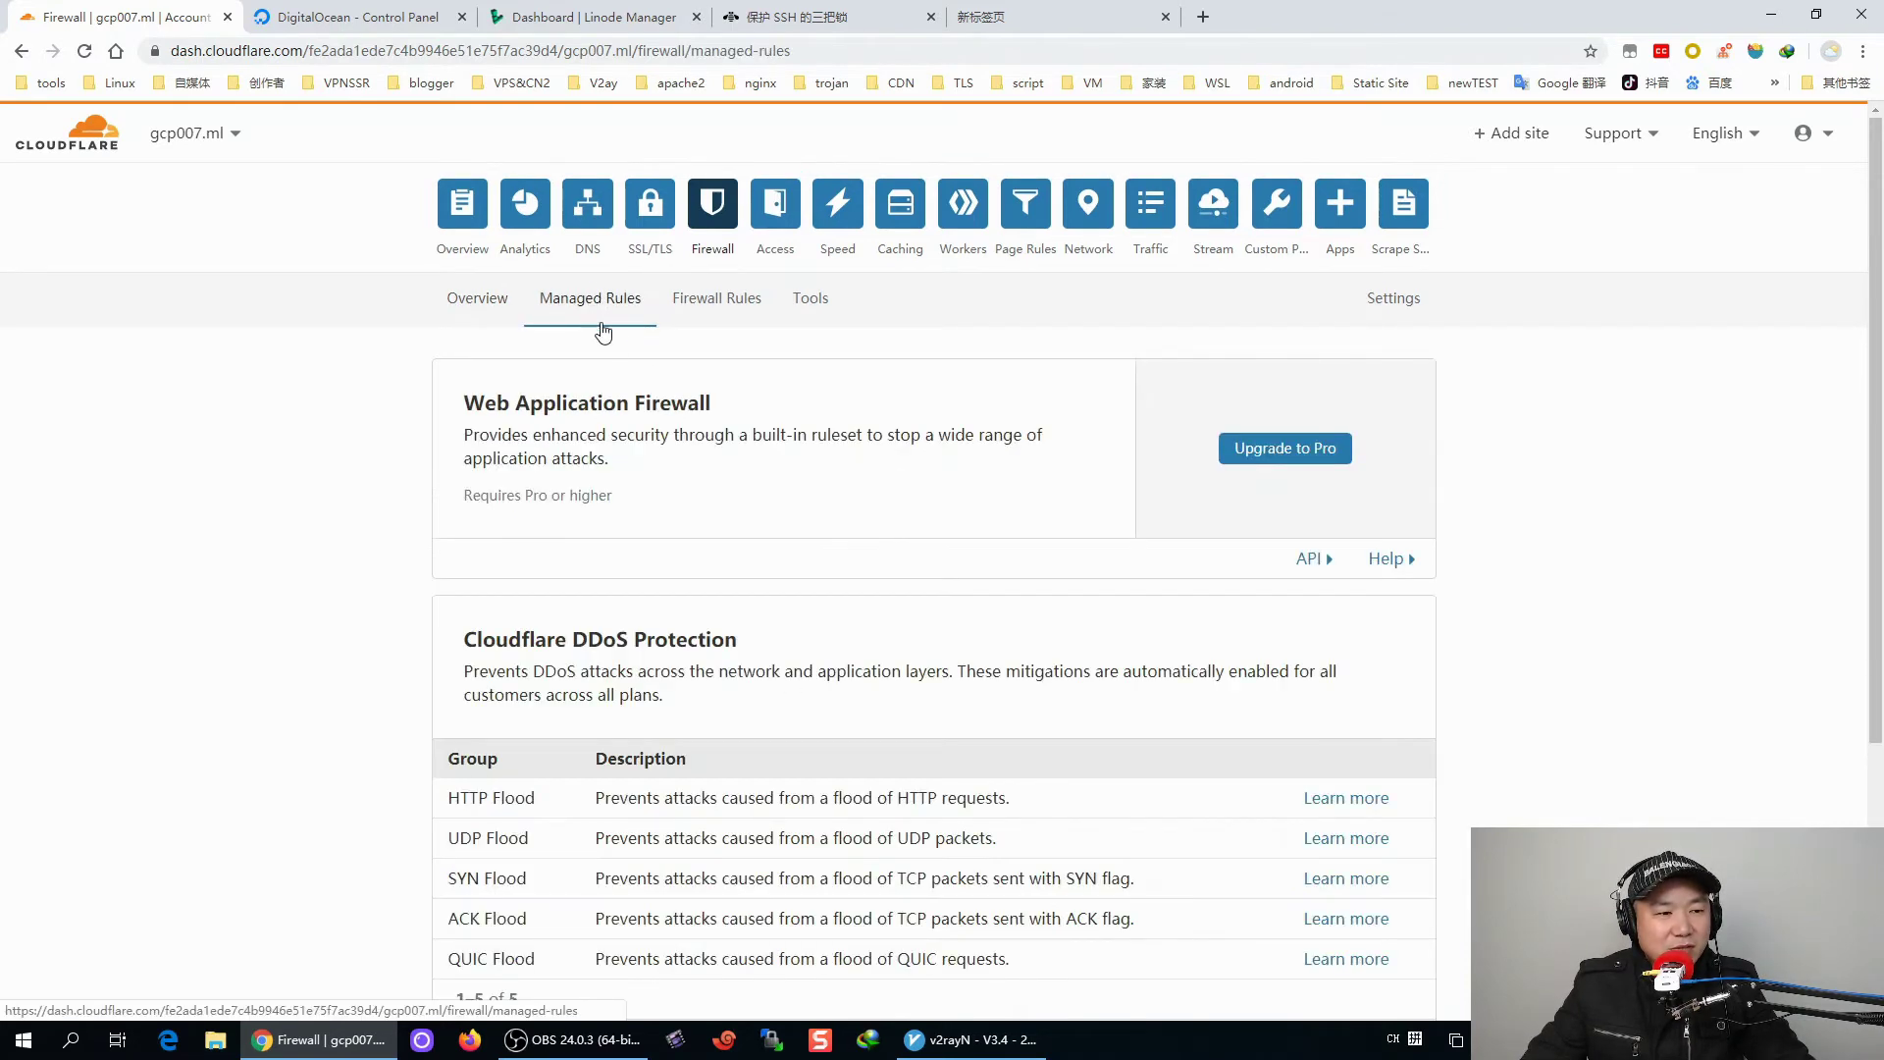
scroll(687, 393, down, 1)
scroll(770, 461, down, 2)
scroll(770, 461, up, 2)
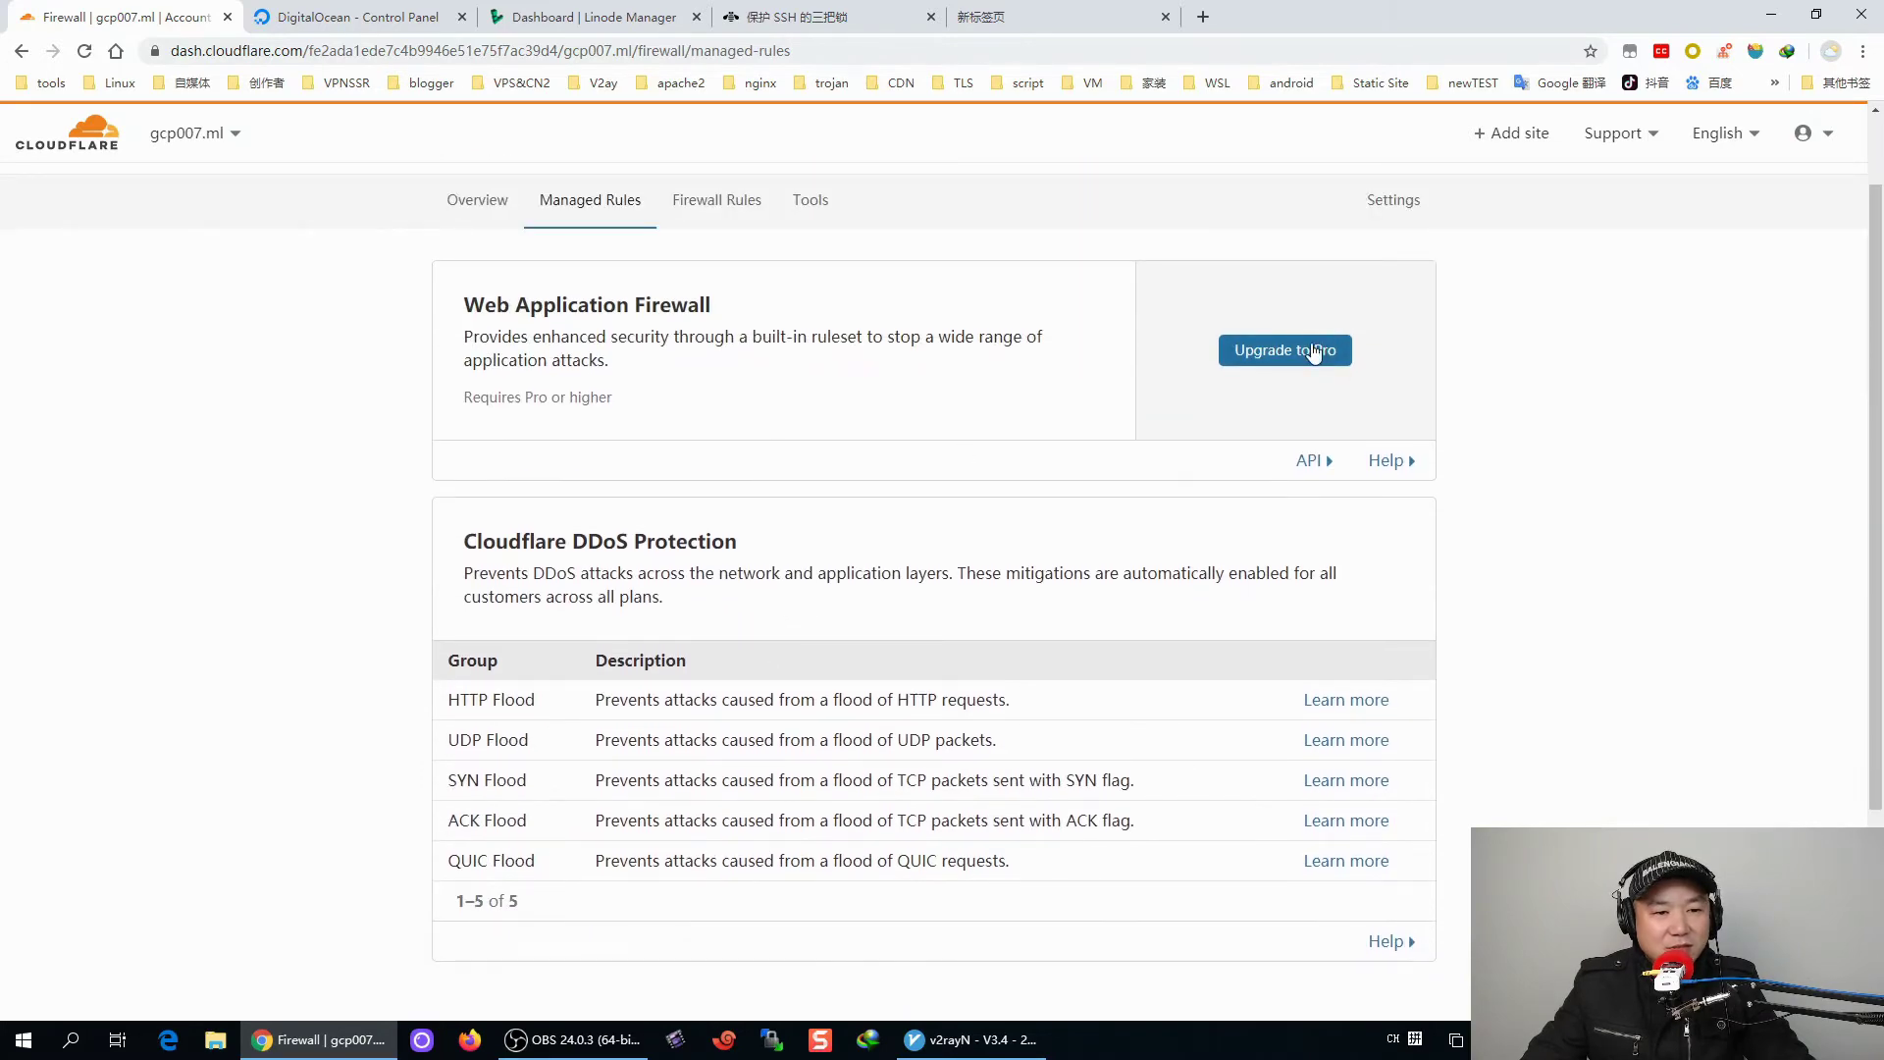
scroll(1325, 392, up, 1)
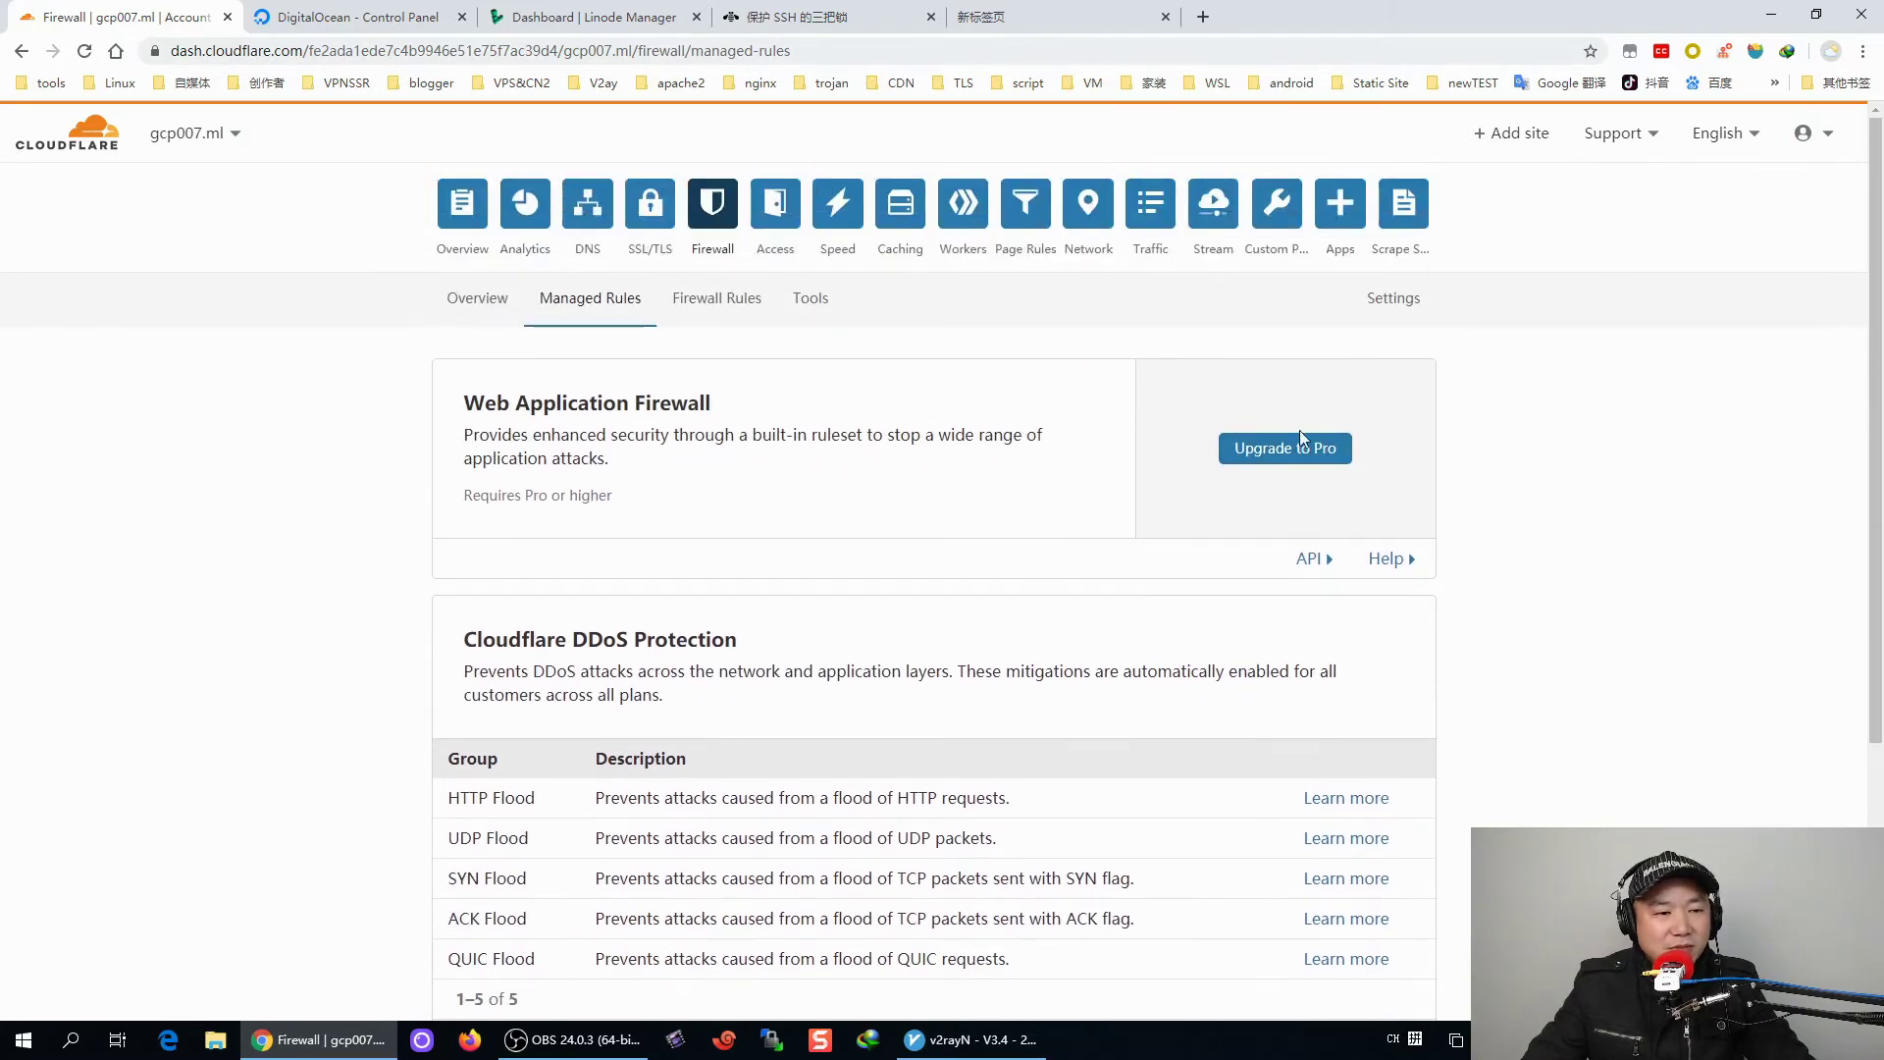
click(695, 301)
scroll(850, 432, down, 1)
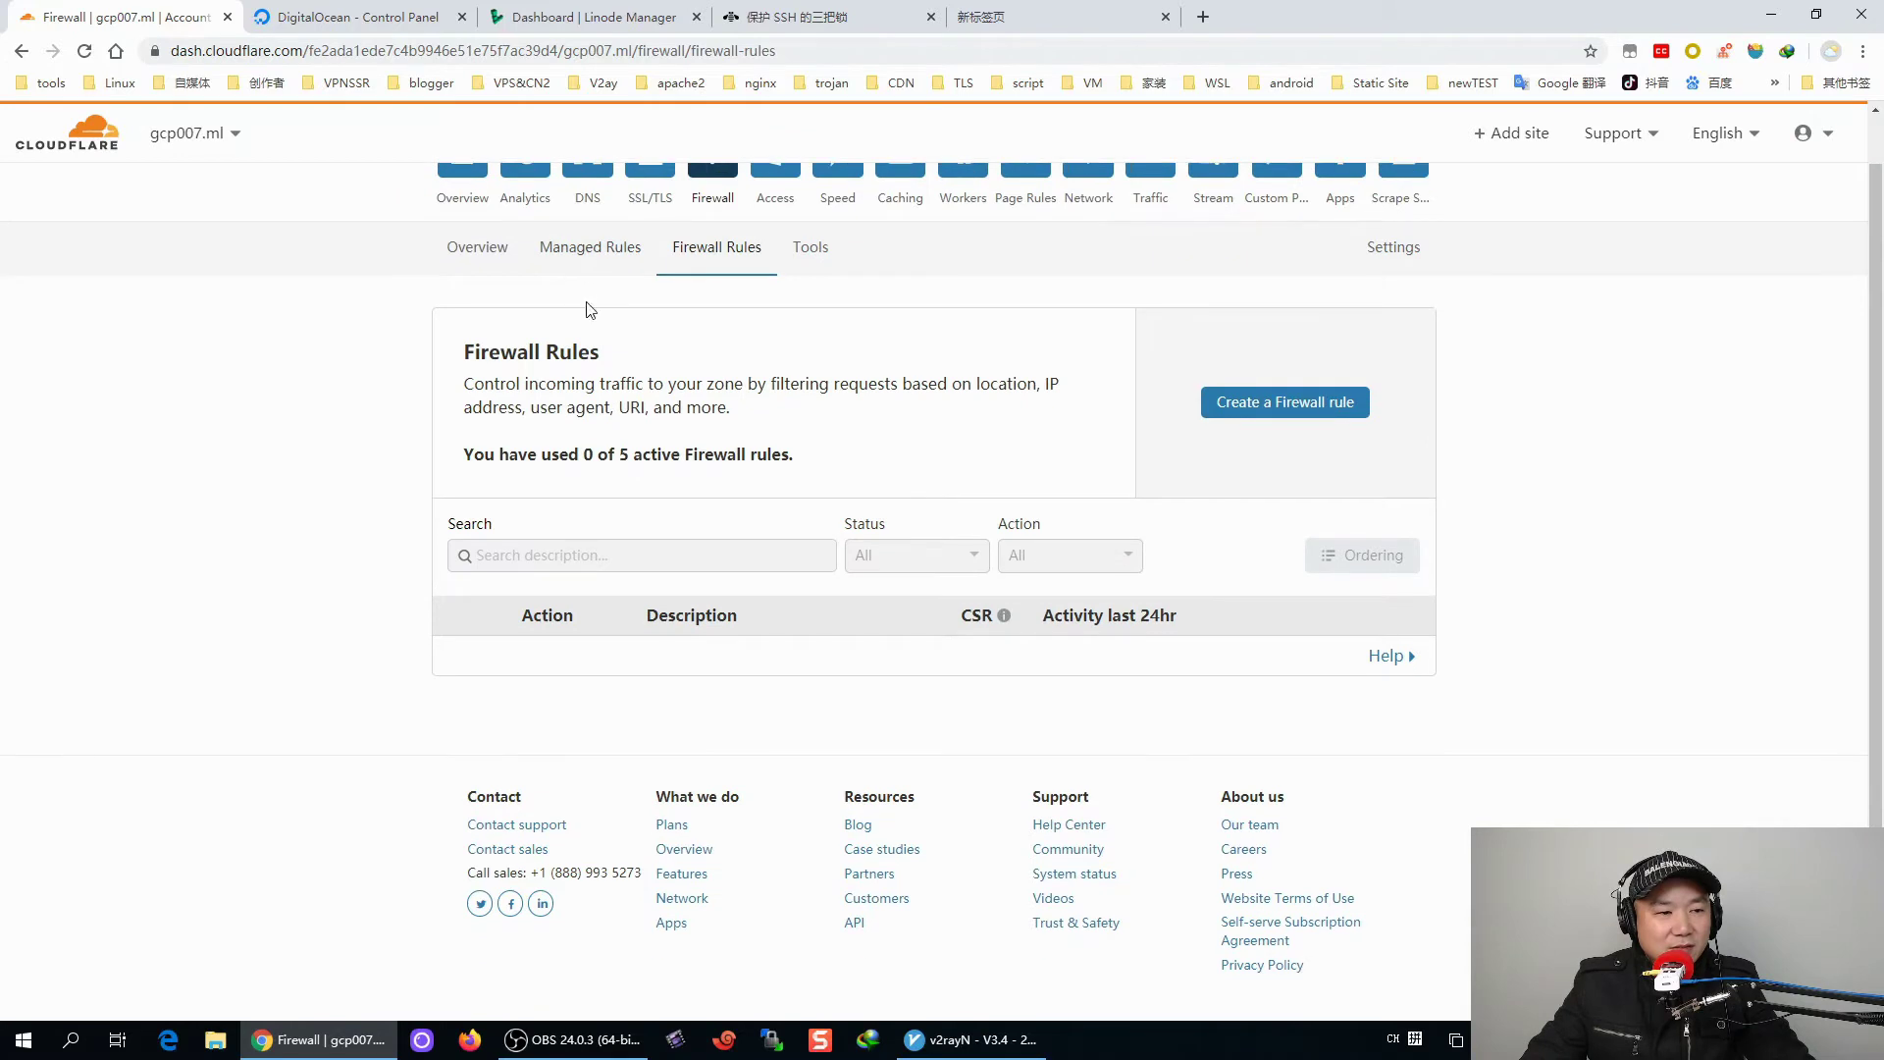
click(809, 259)
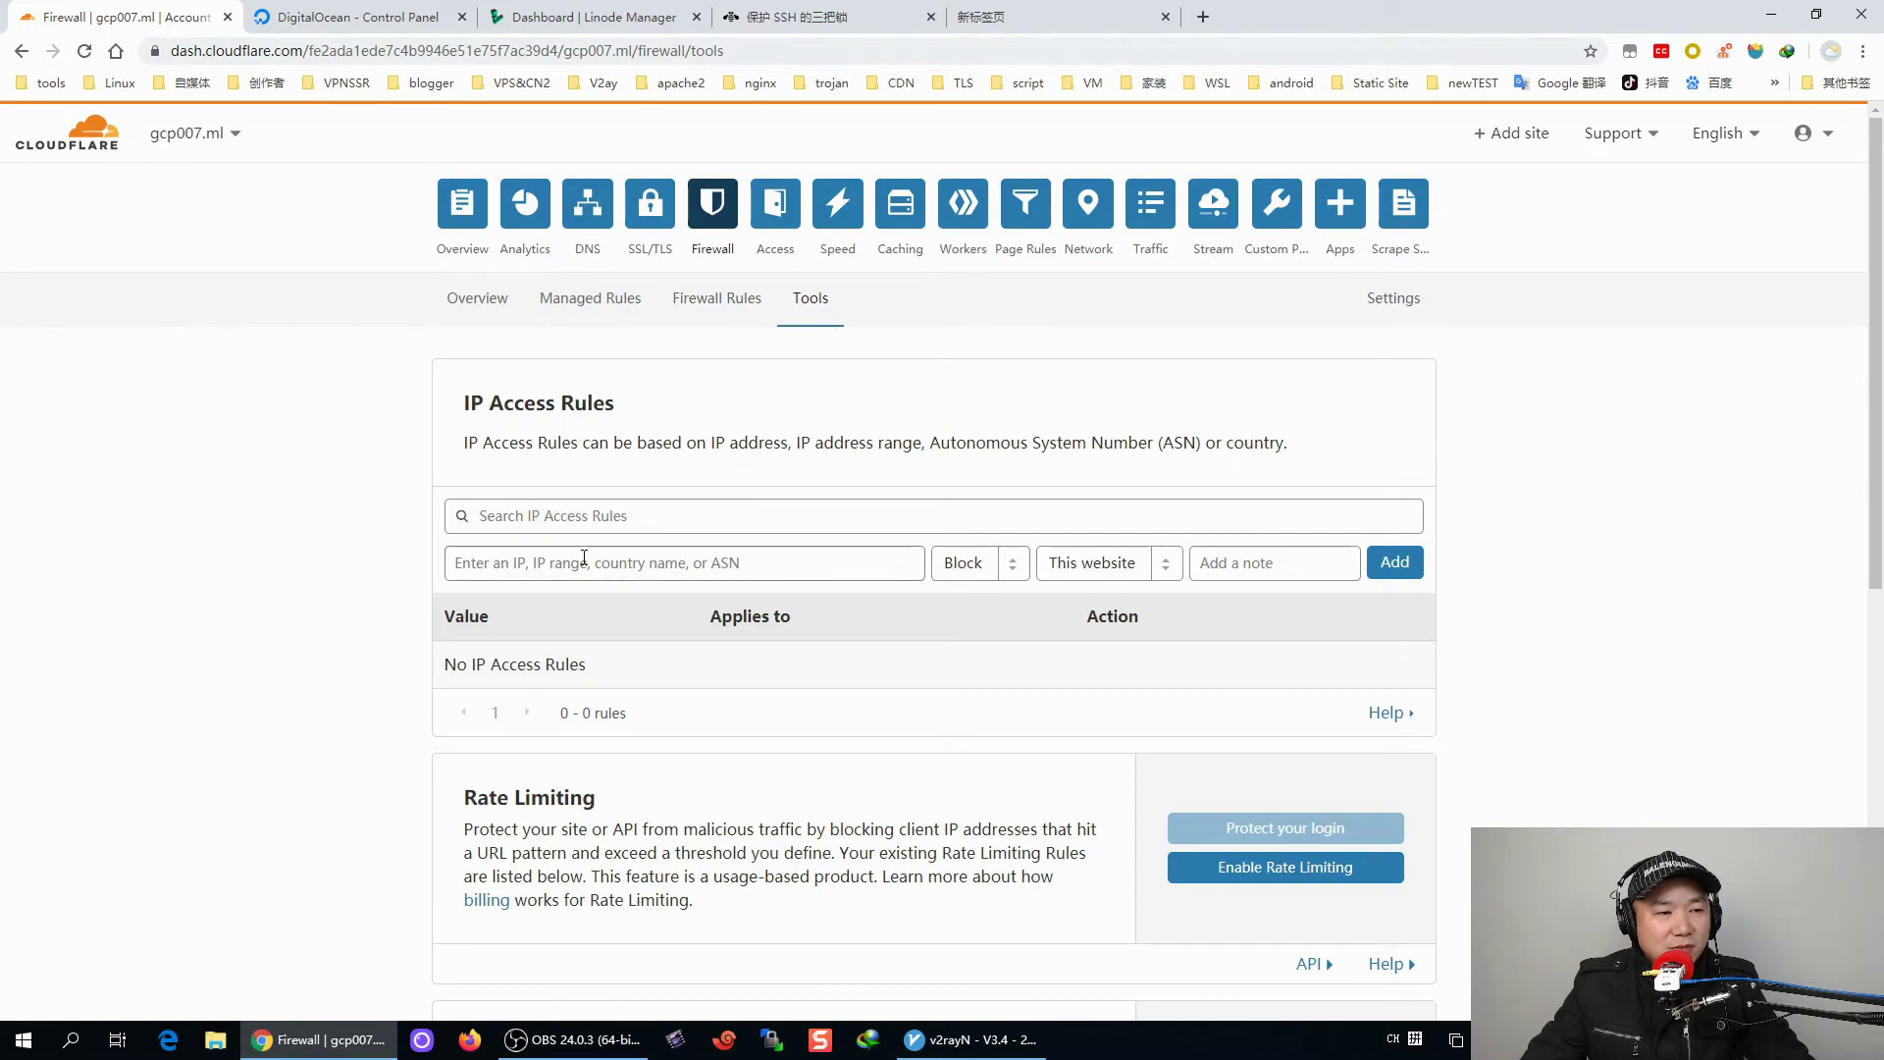
Review the domain's SSL/TLS encryption mode options and the traffic served over TLS
click(652, 228)
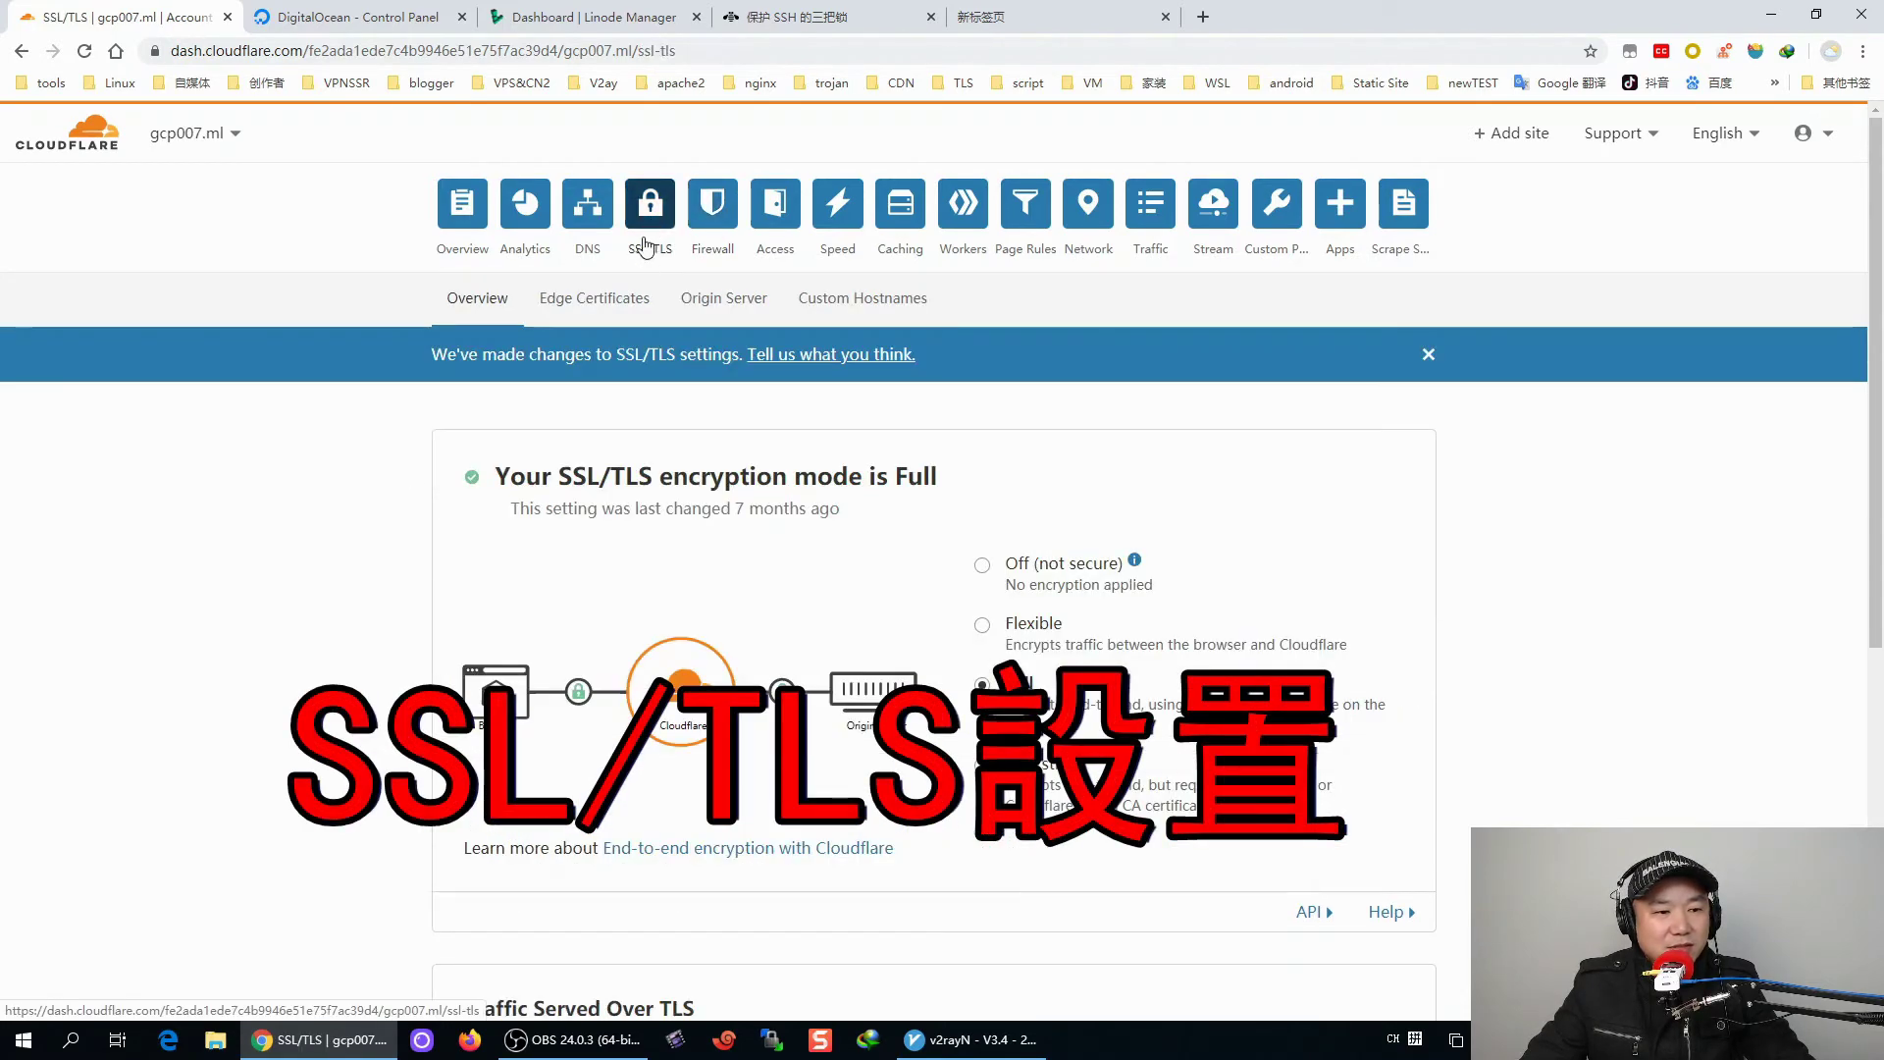
scroll(1187, 514, down, 2)
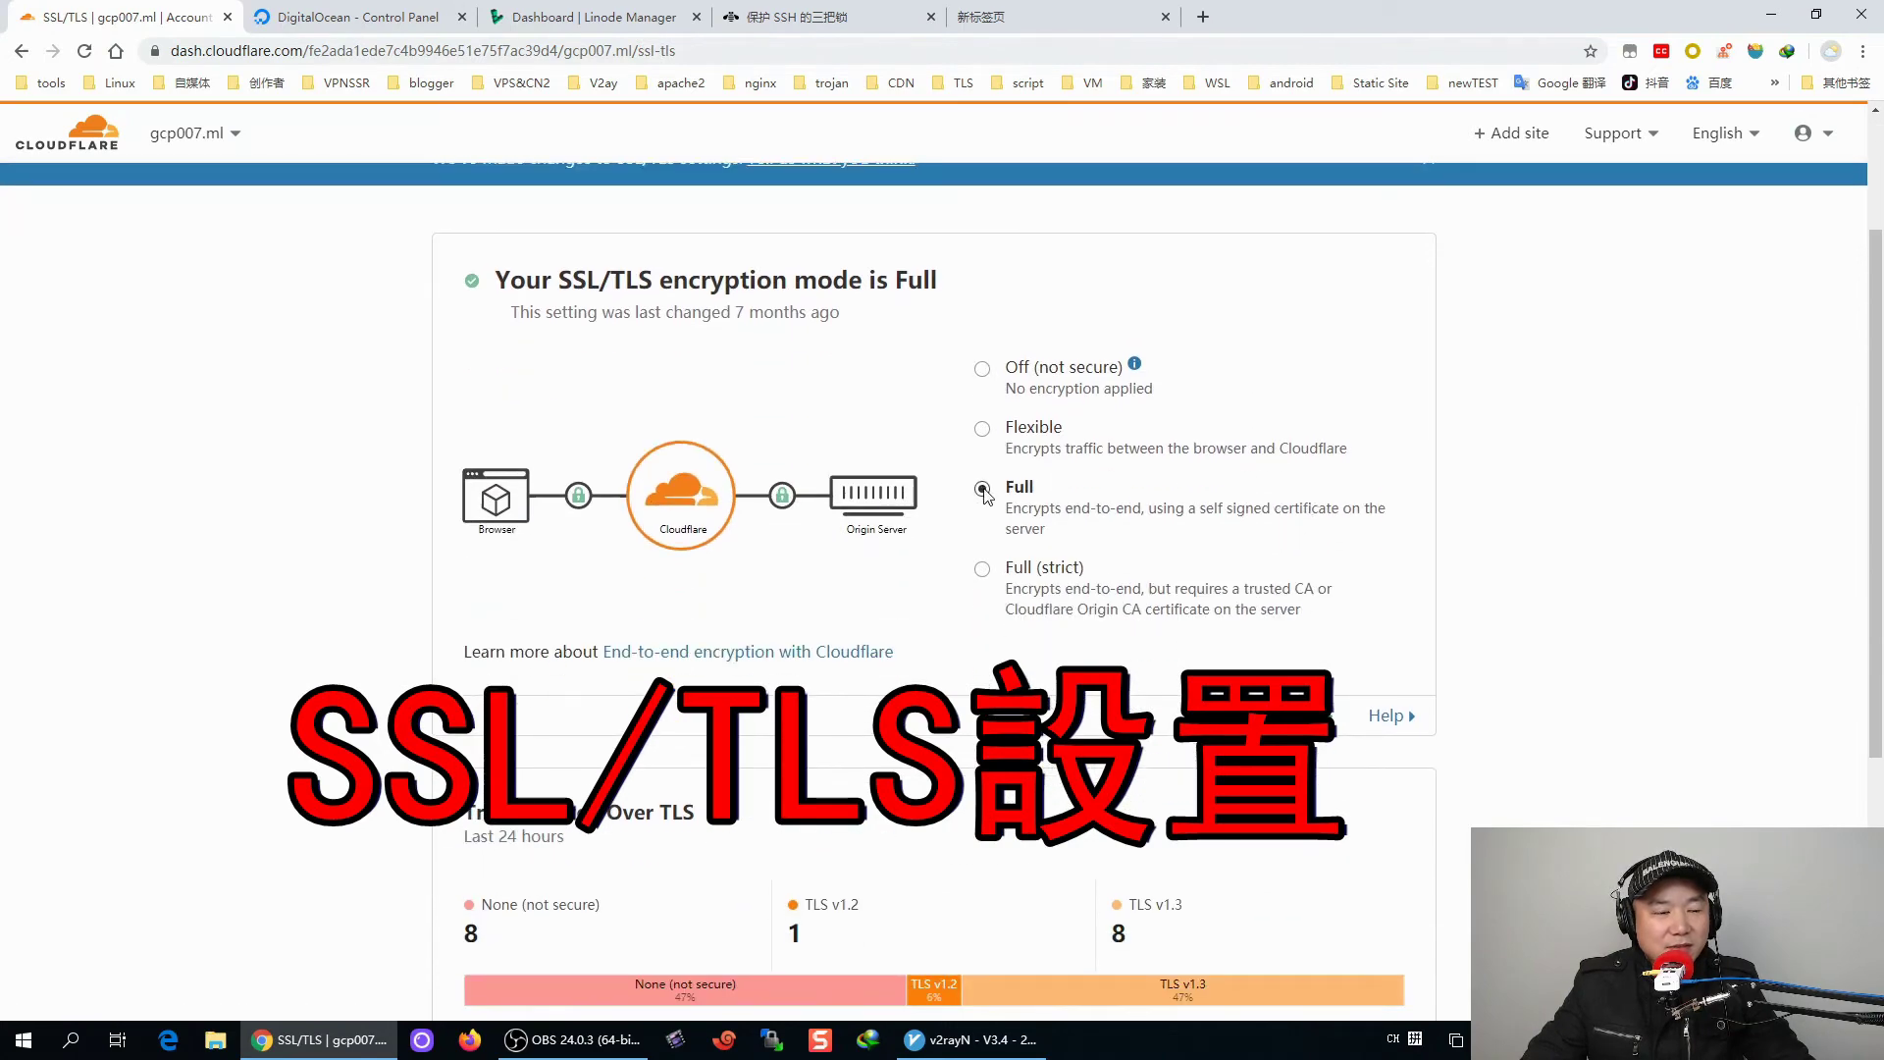
scroll(1025, 496, down, 4)
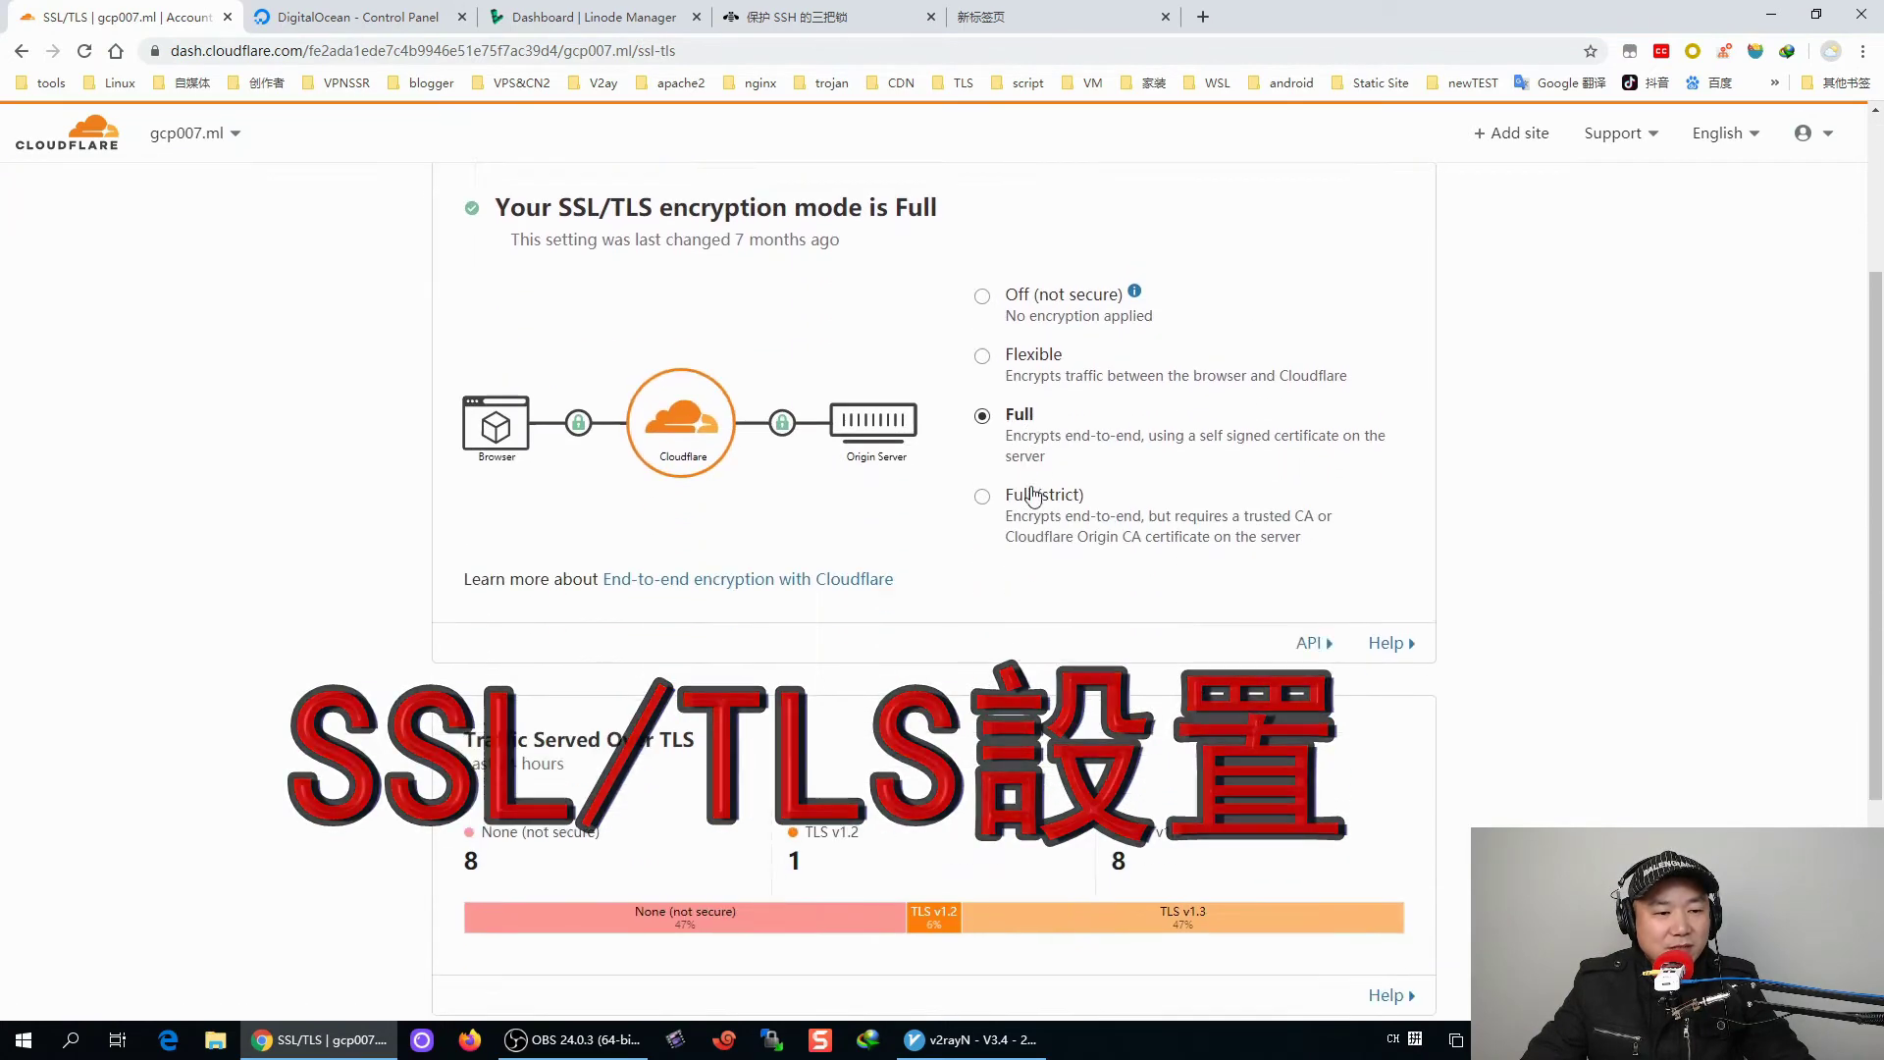
scroll(1149, 609, up, 6)
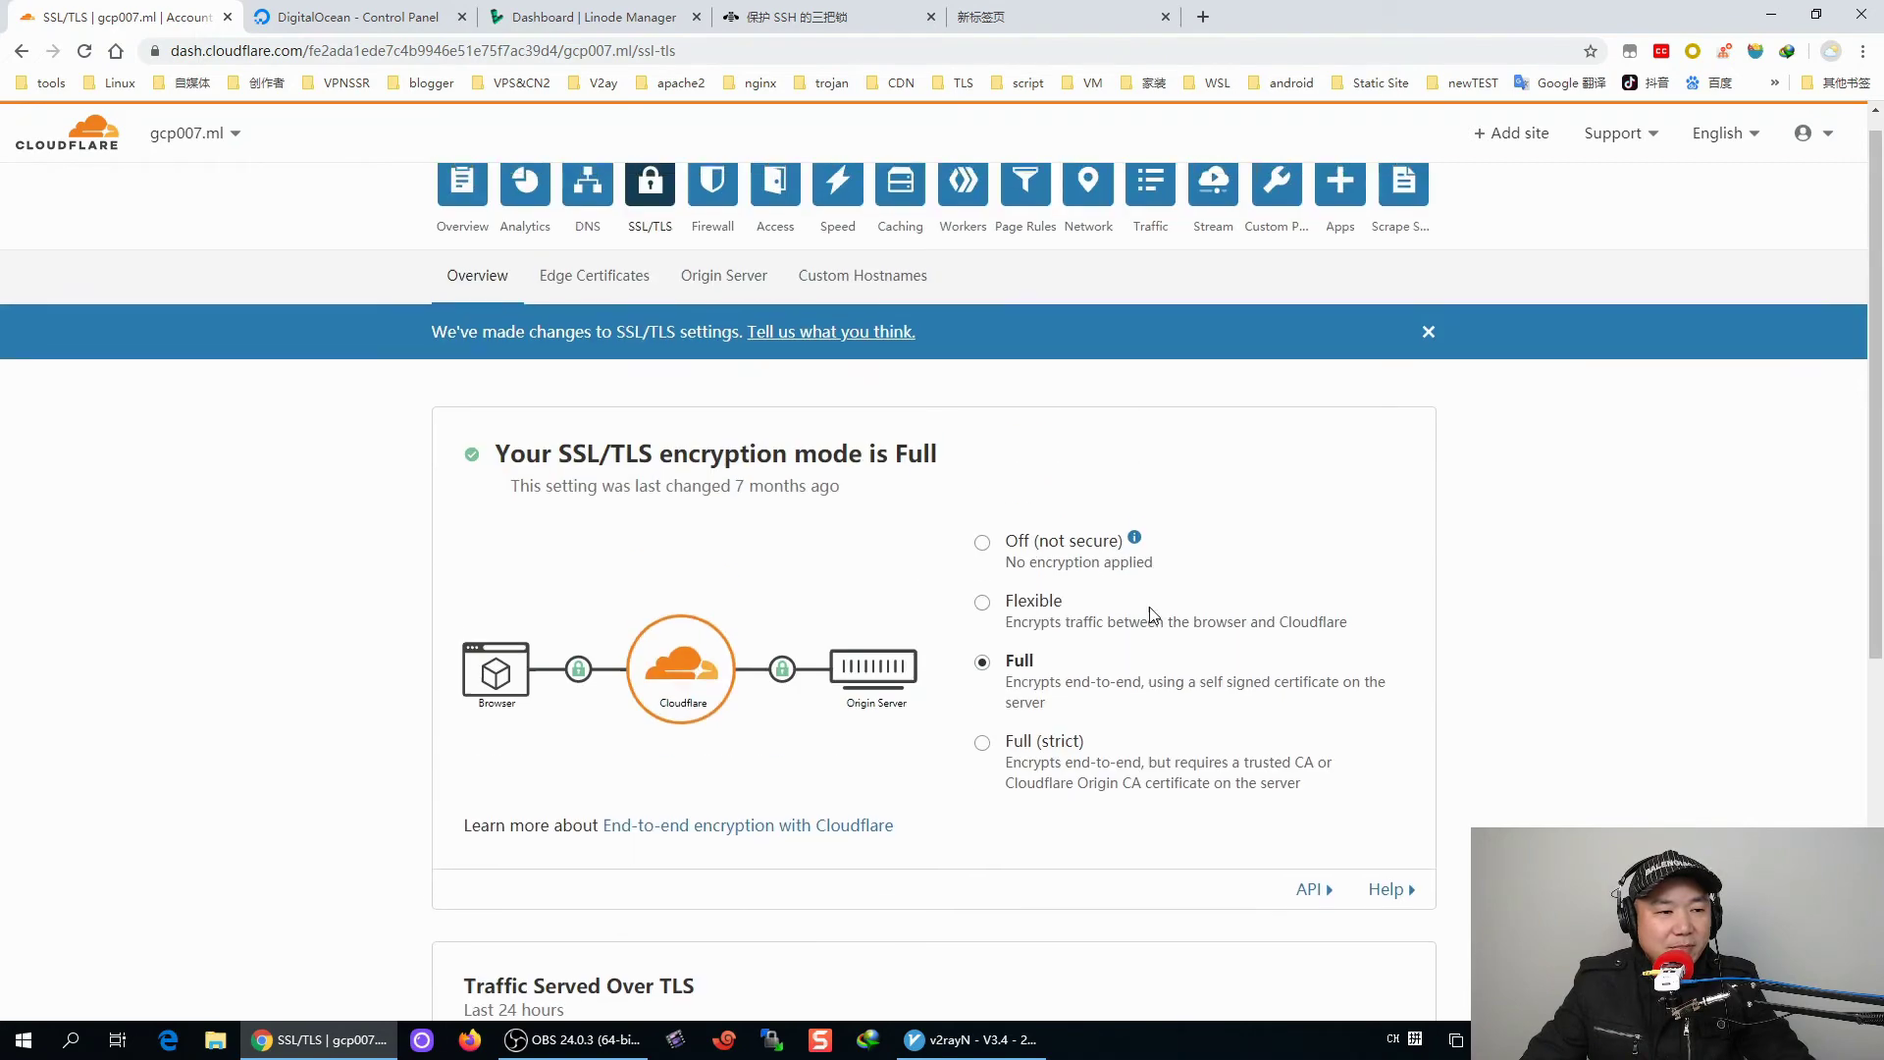
Review the domain's edge certificates and the Always Use HTTPS setting
click(606, 306)
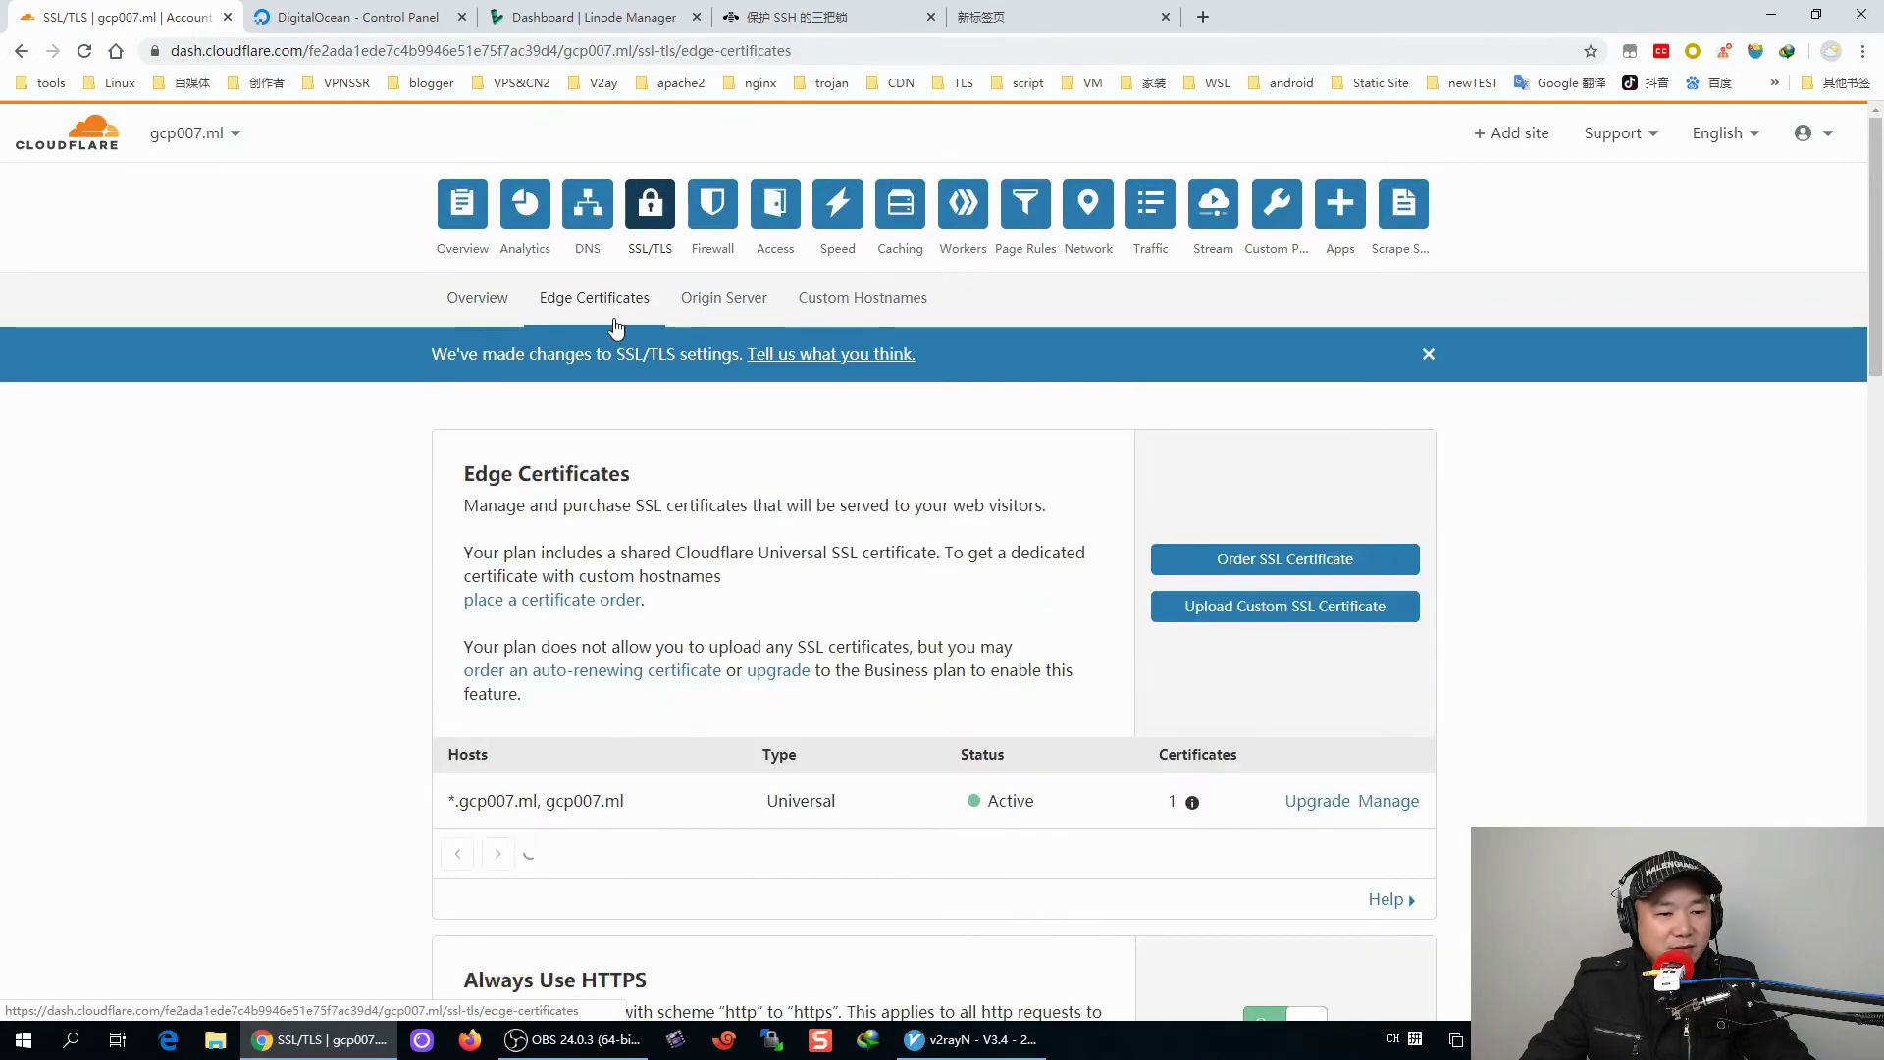
scroll(594, 338, down, 1)
scroll(589, 353, down, 4)
scroll(601, 374, up, 3)
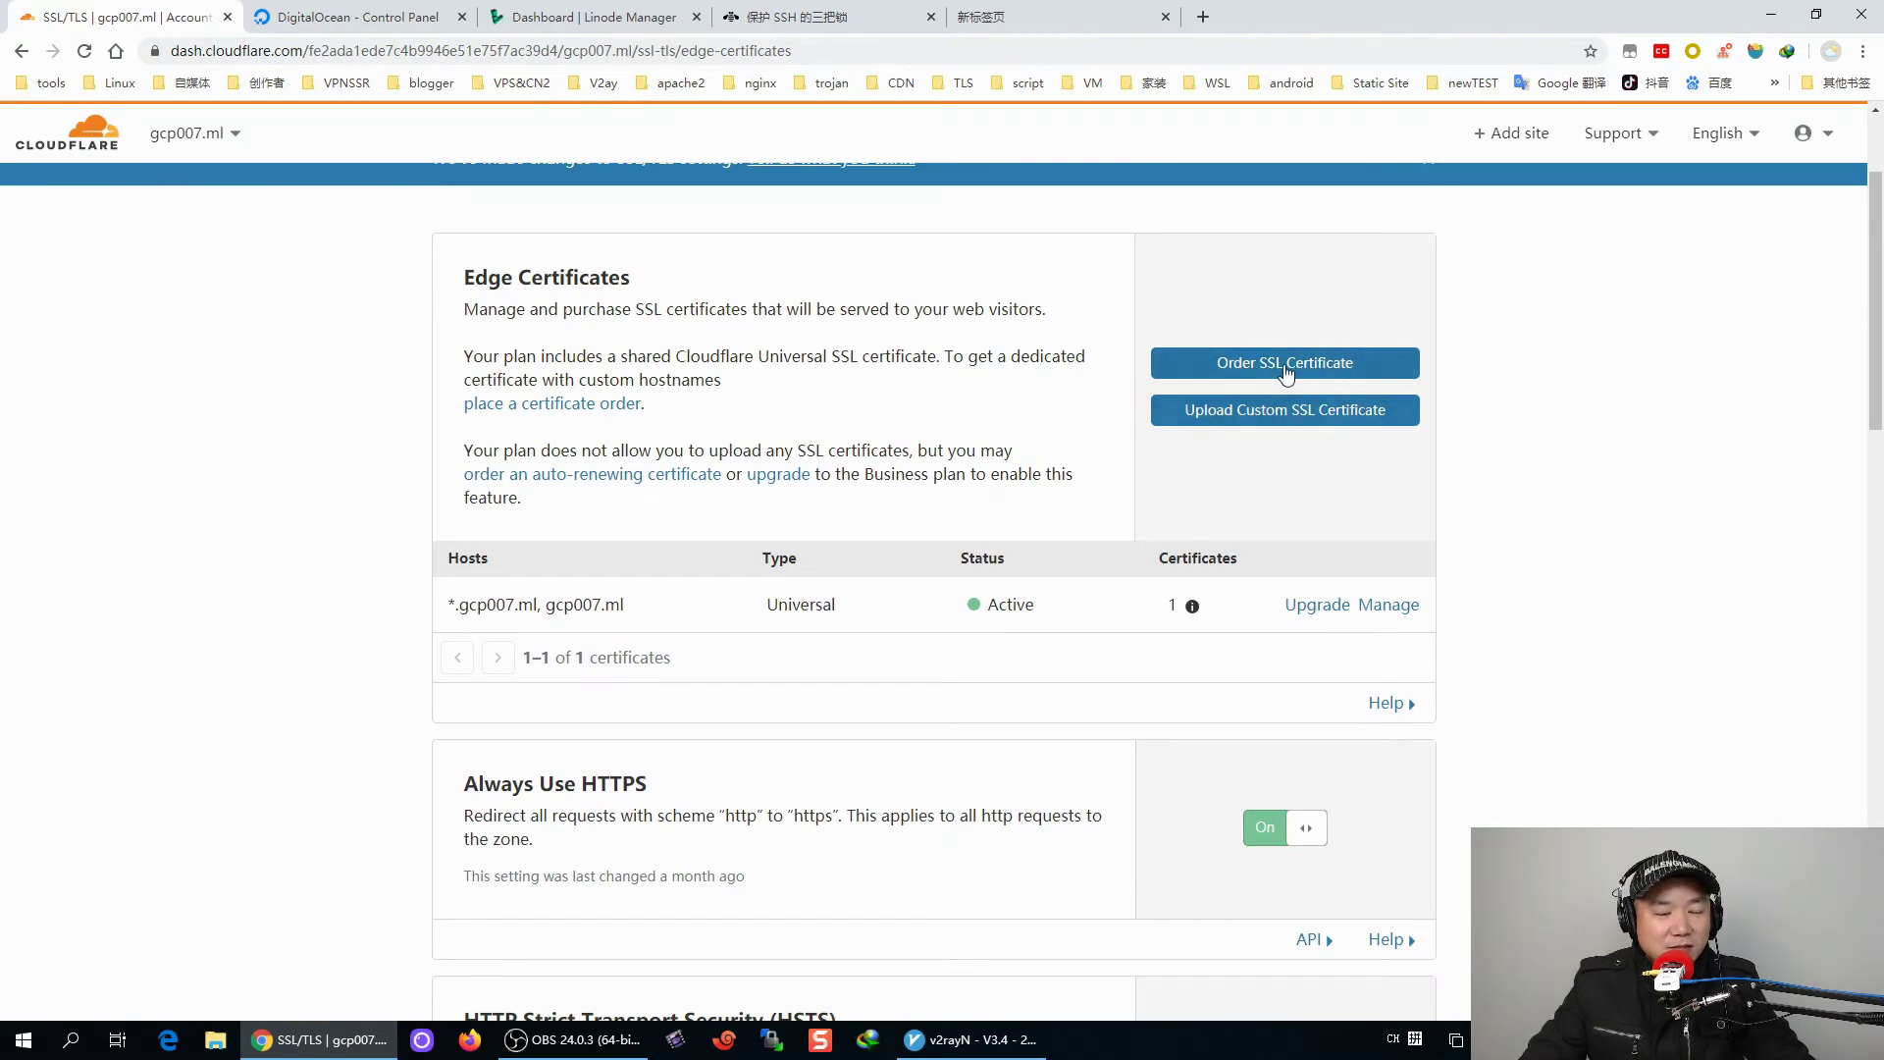
scroll(1296, 412, down, 4)
scroll(1443, 448, down, 2)
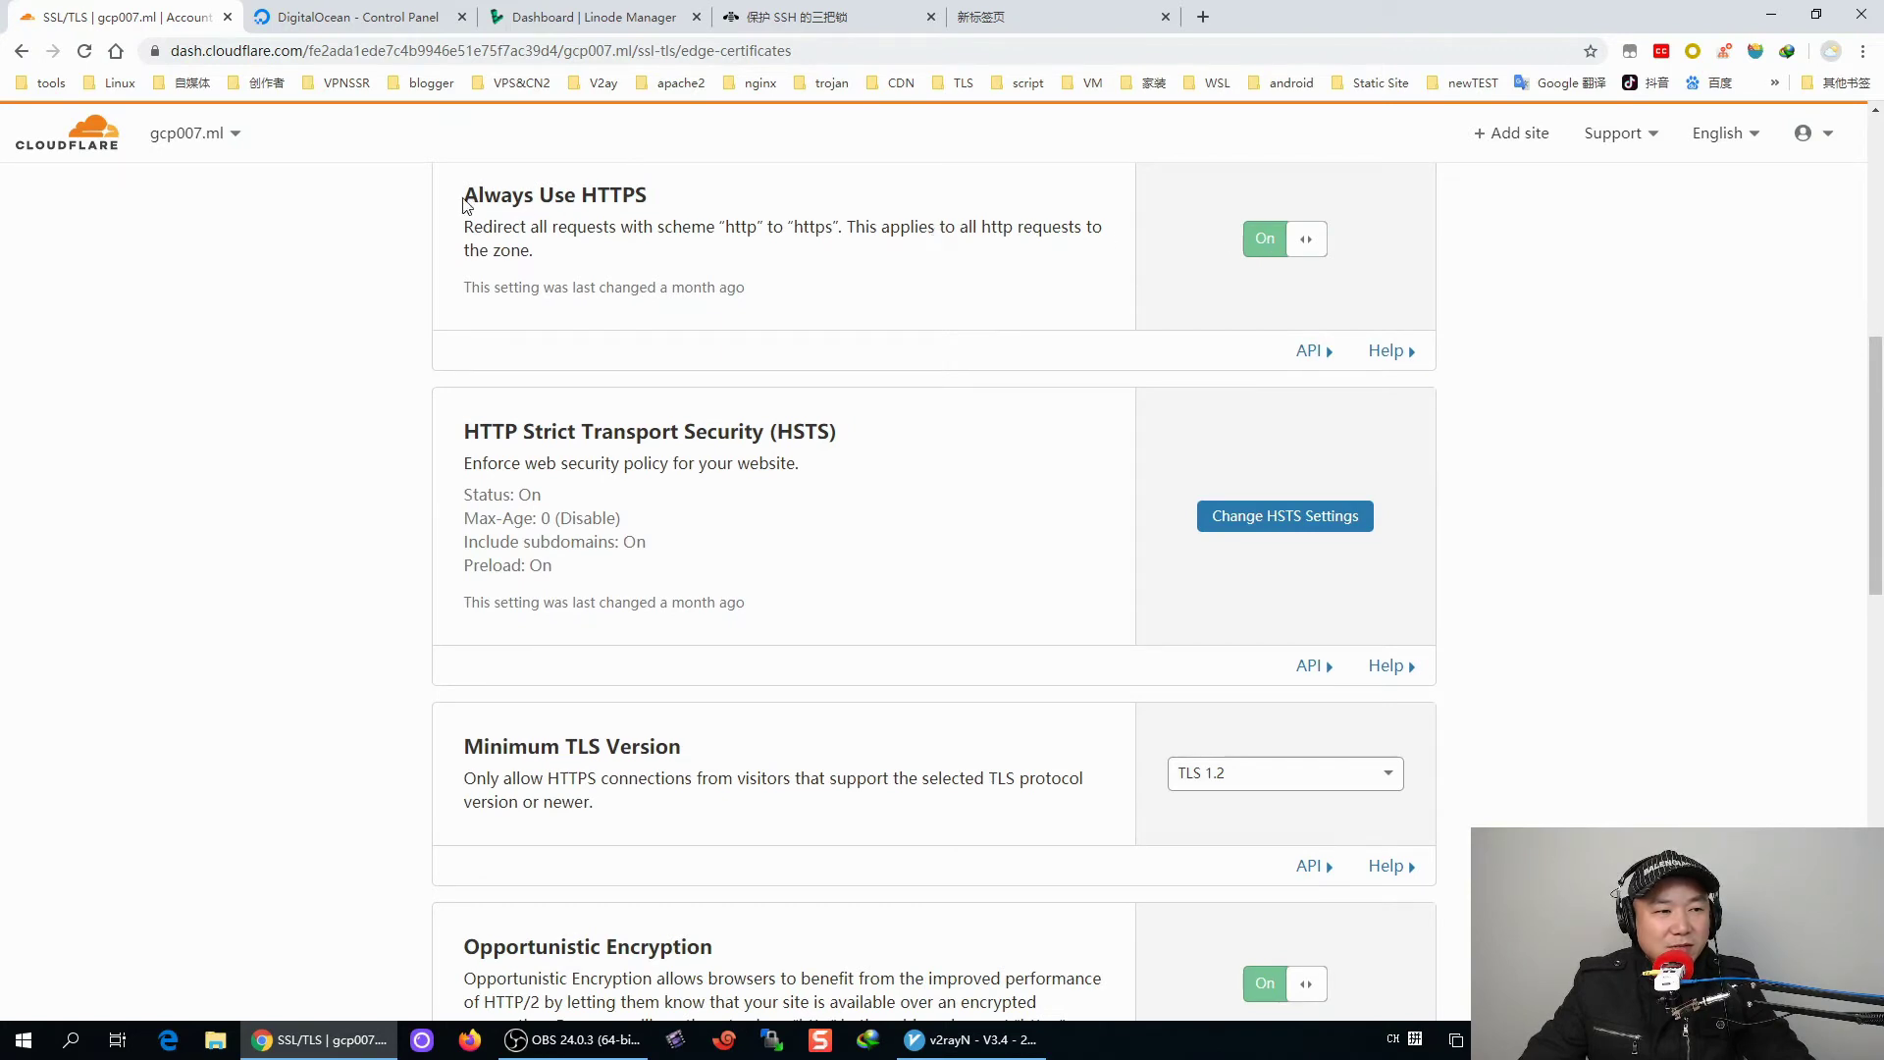
drag(465, 203, 649, 200)
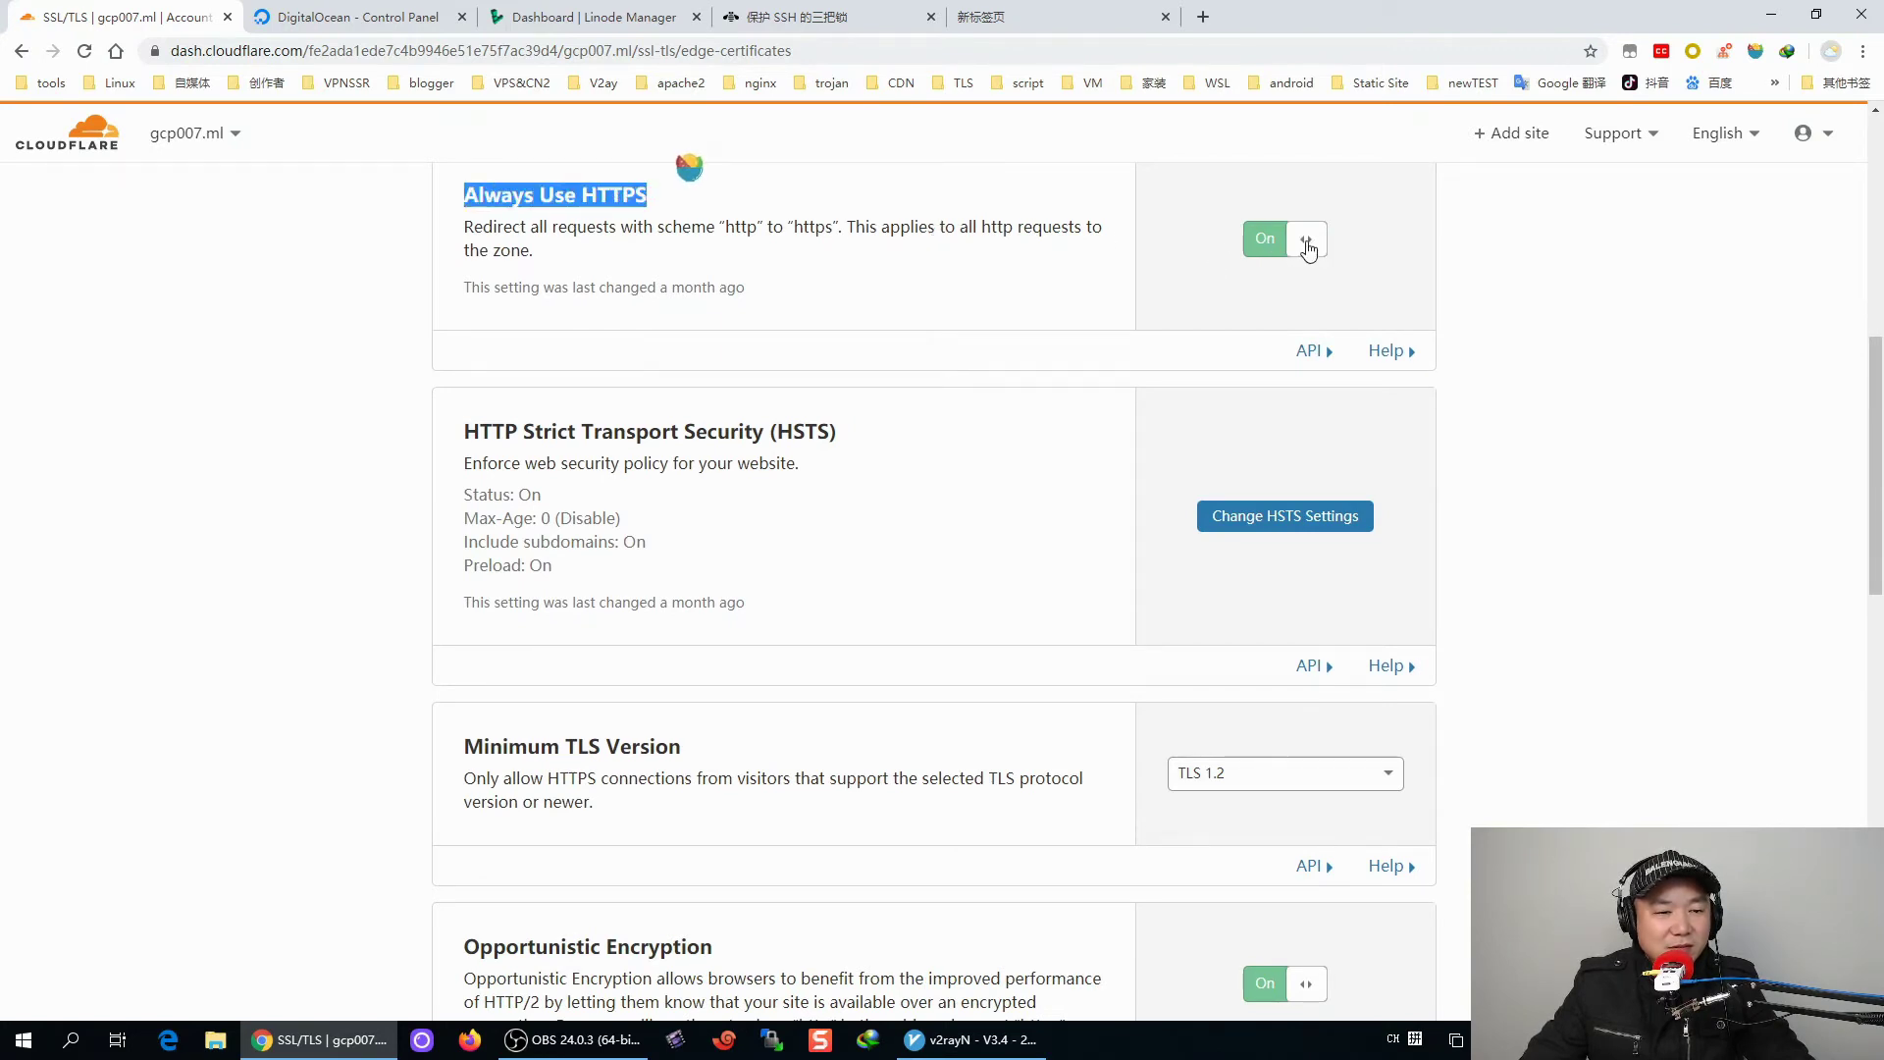
click(1598, 336)
Set the domain's Minimum TLS Version to TLS 1.2 in the edge certificate settings
scroll(1528, 341, down, 2)
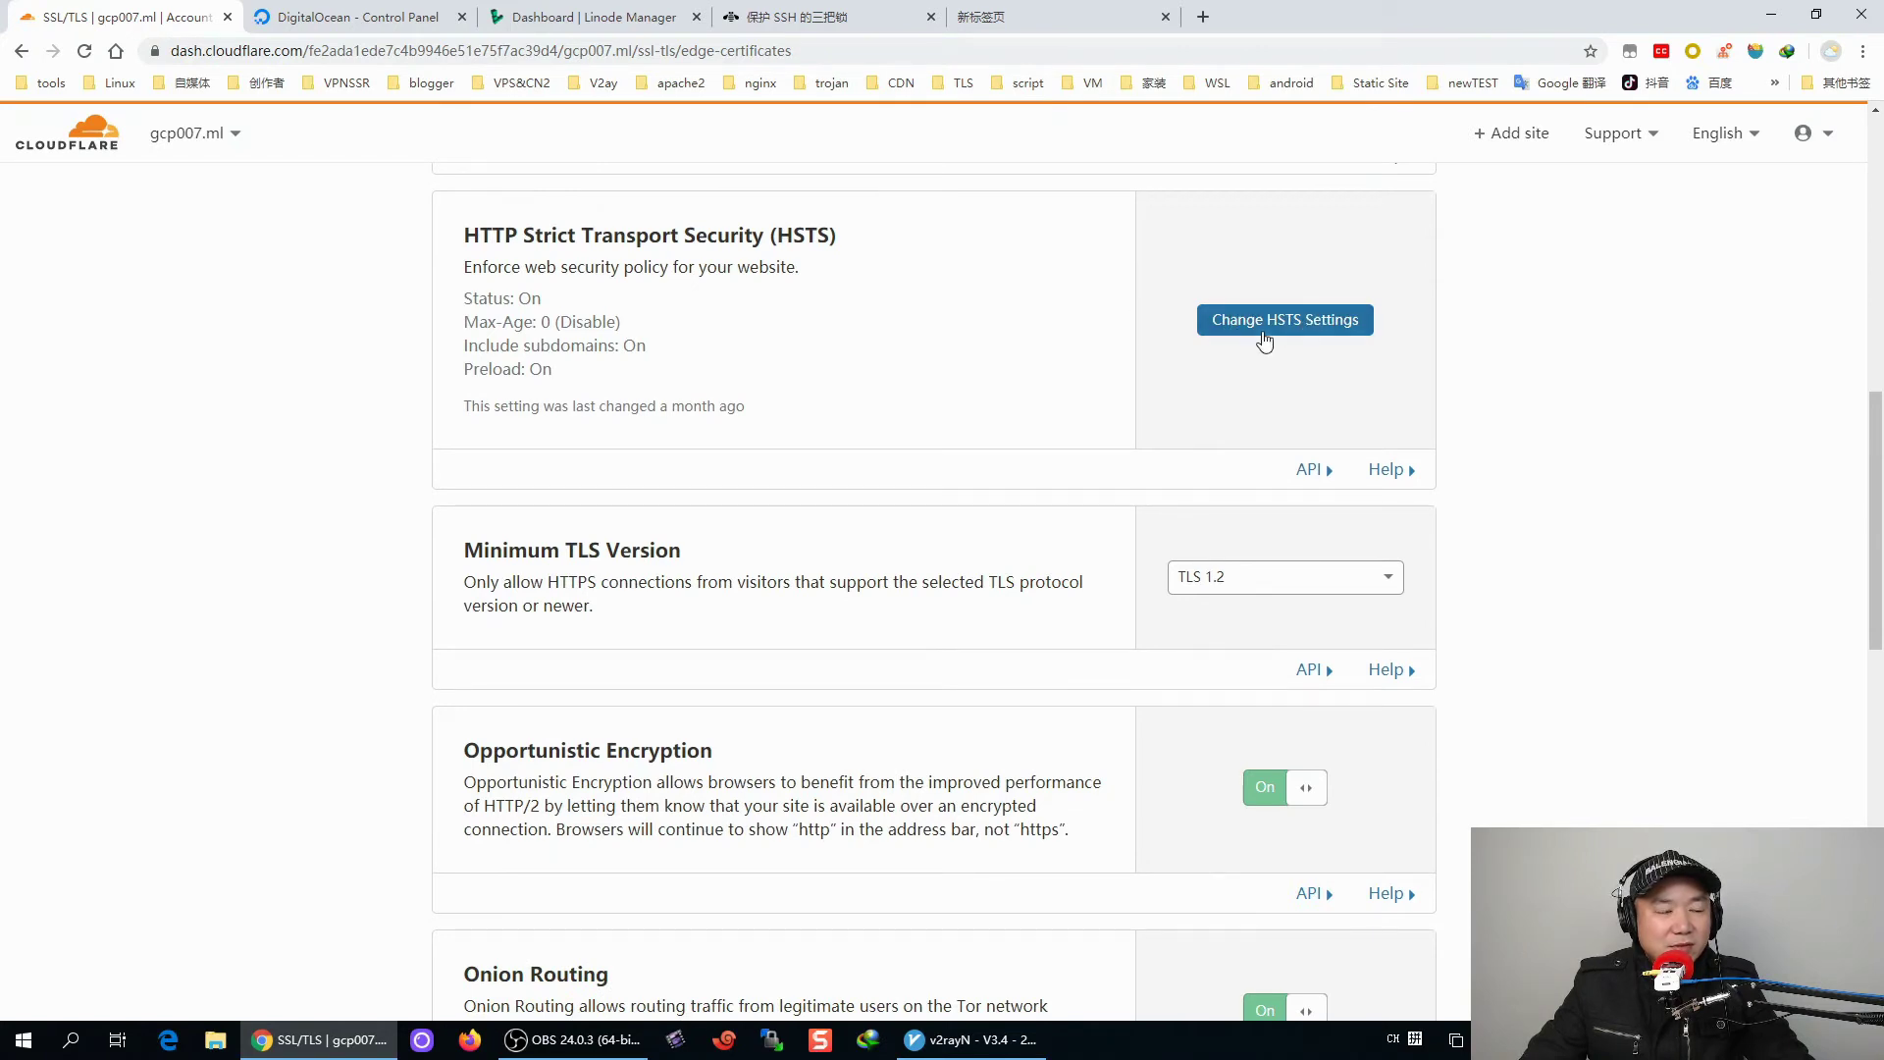
scroll(1364, 392, down, 1)
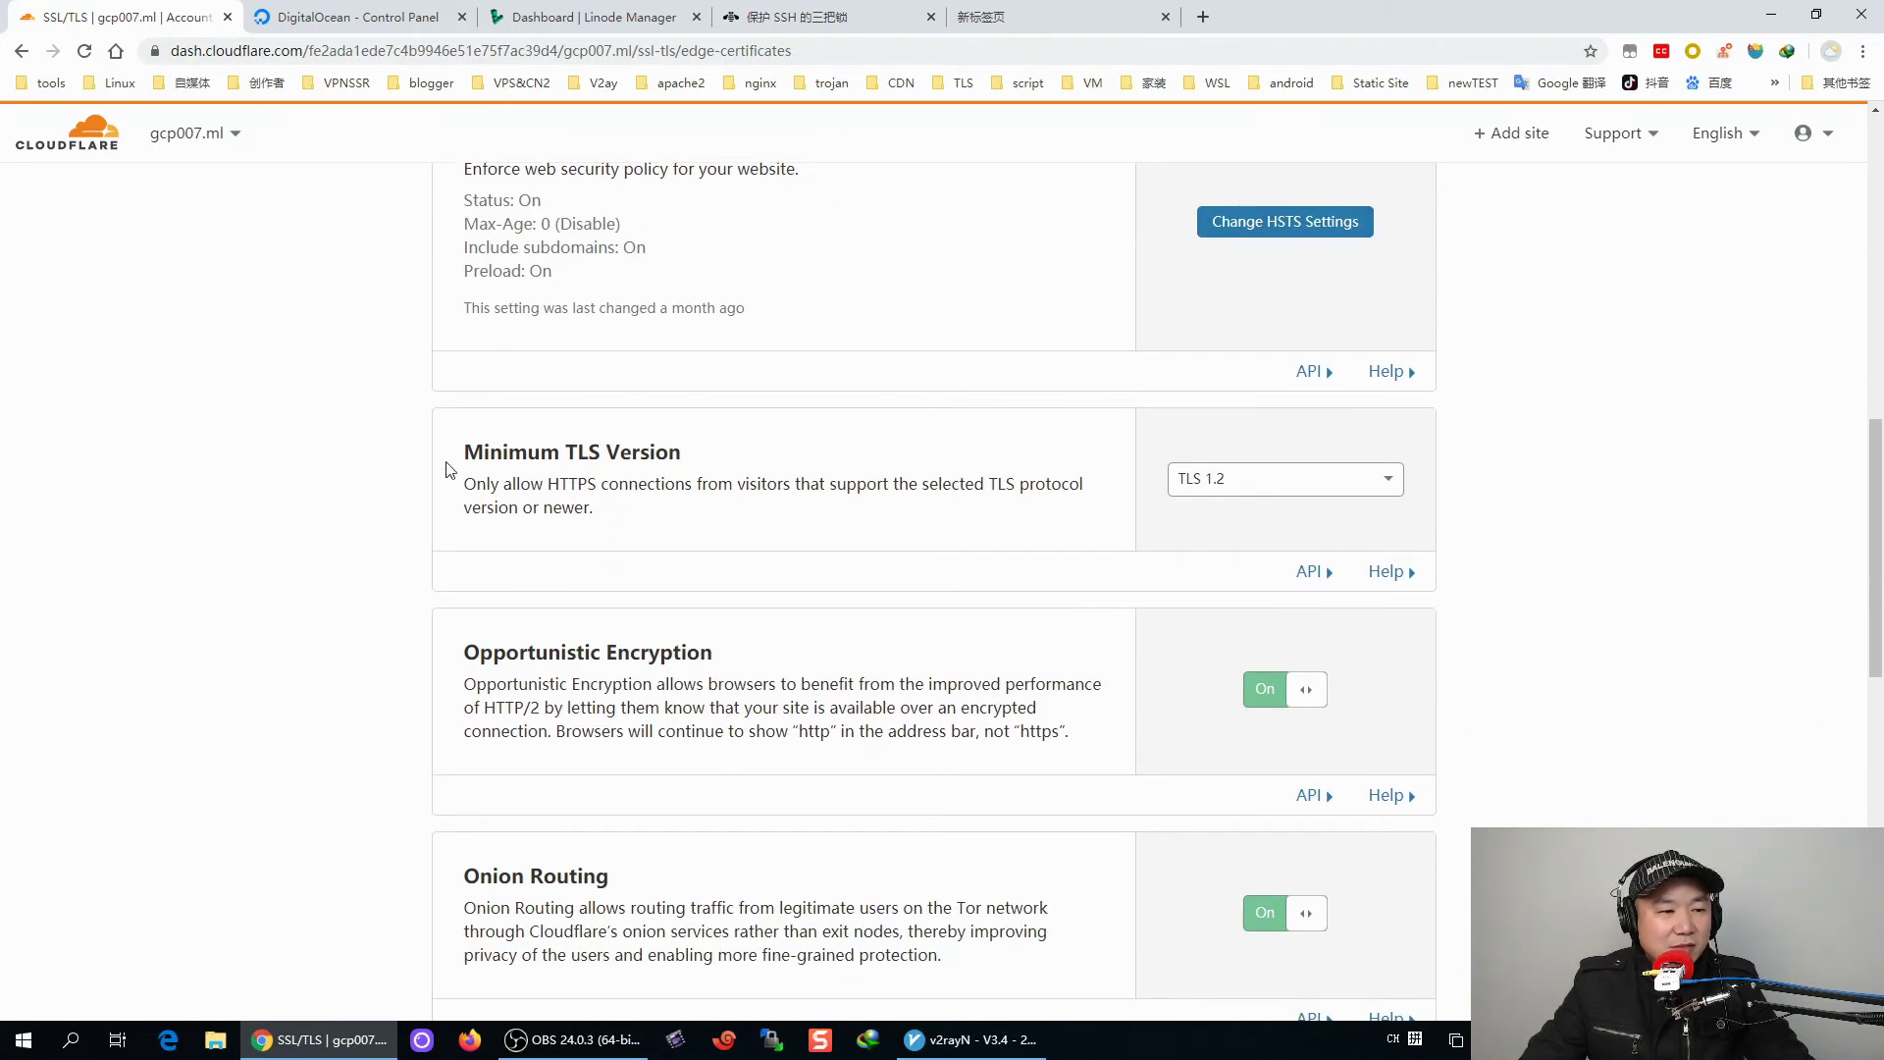
click(1386, 480)
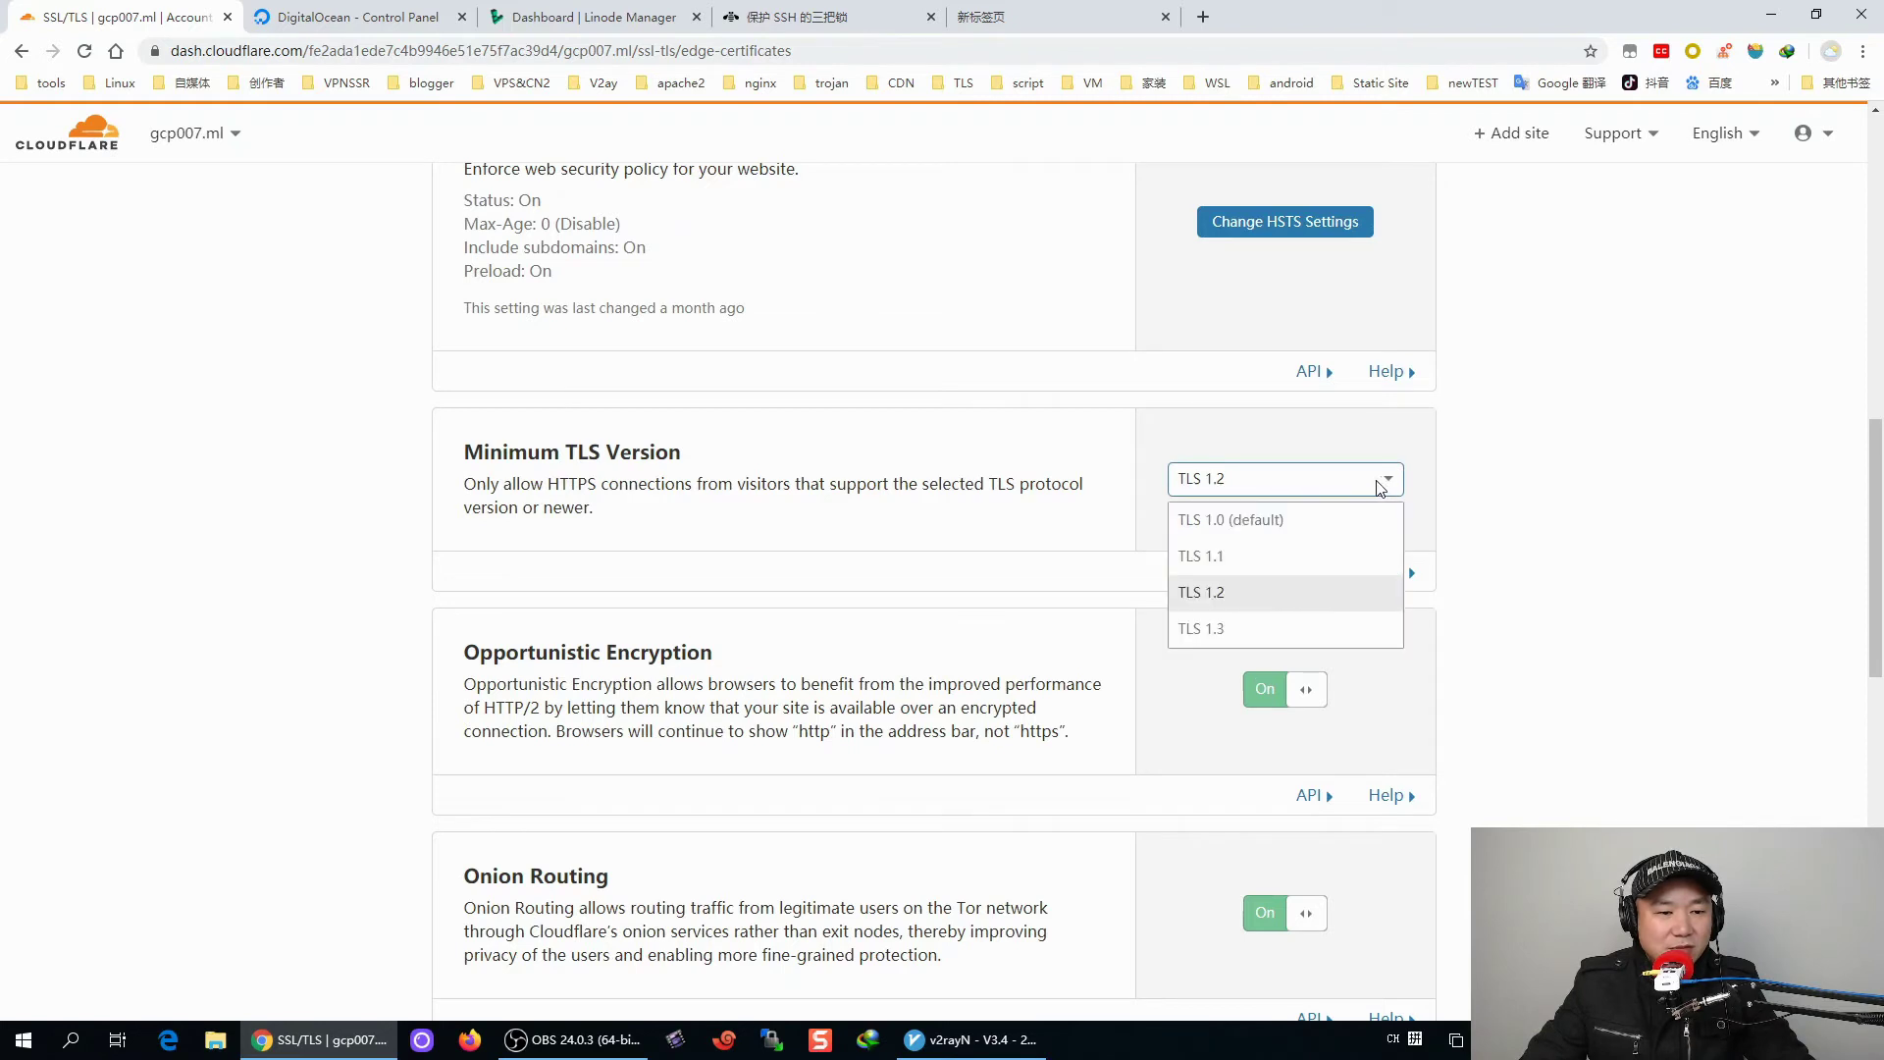
click(1216, 594)
click(1359, 481)
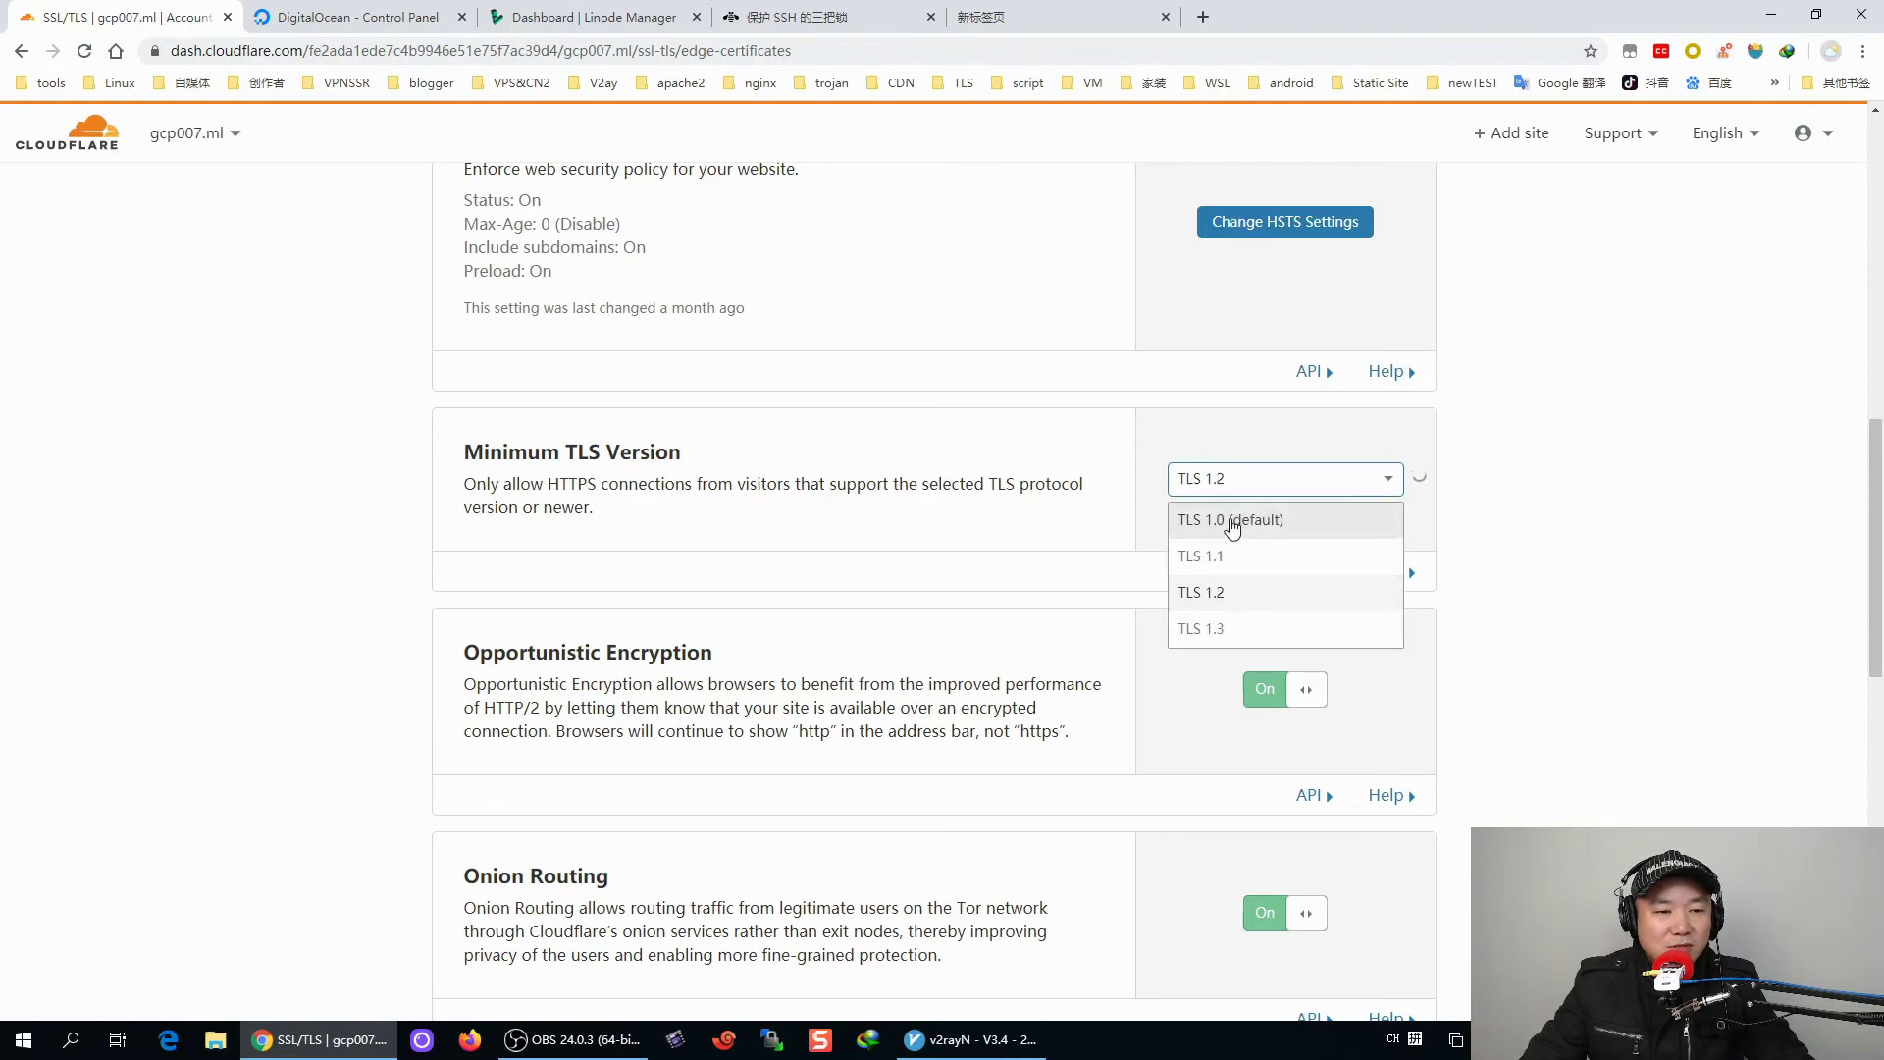
click(1210, 597)
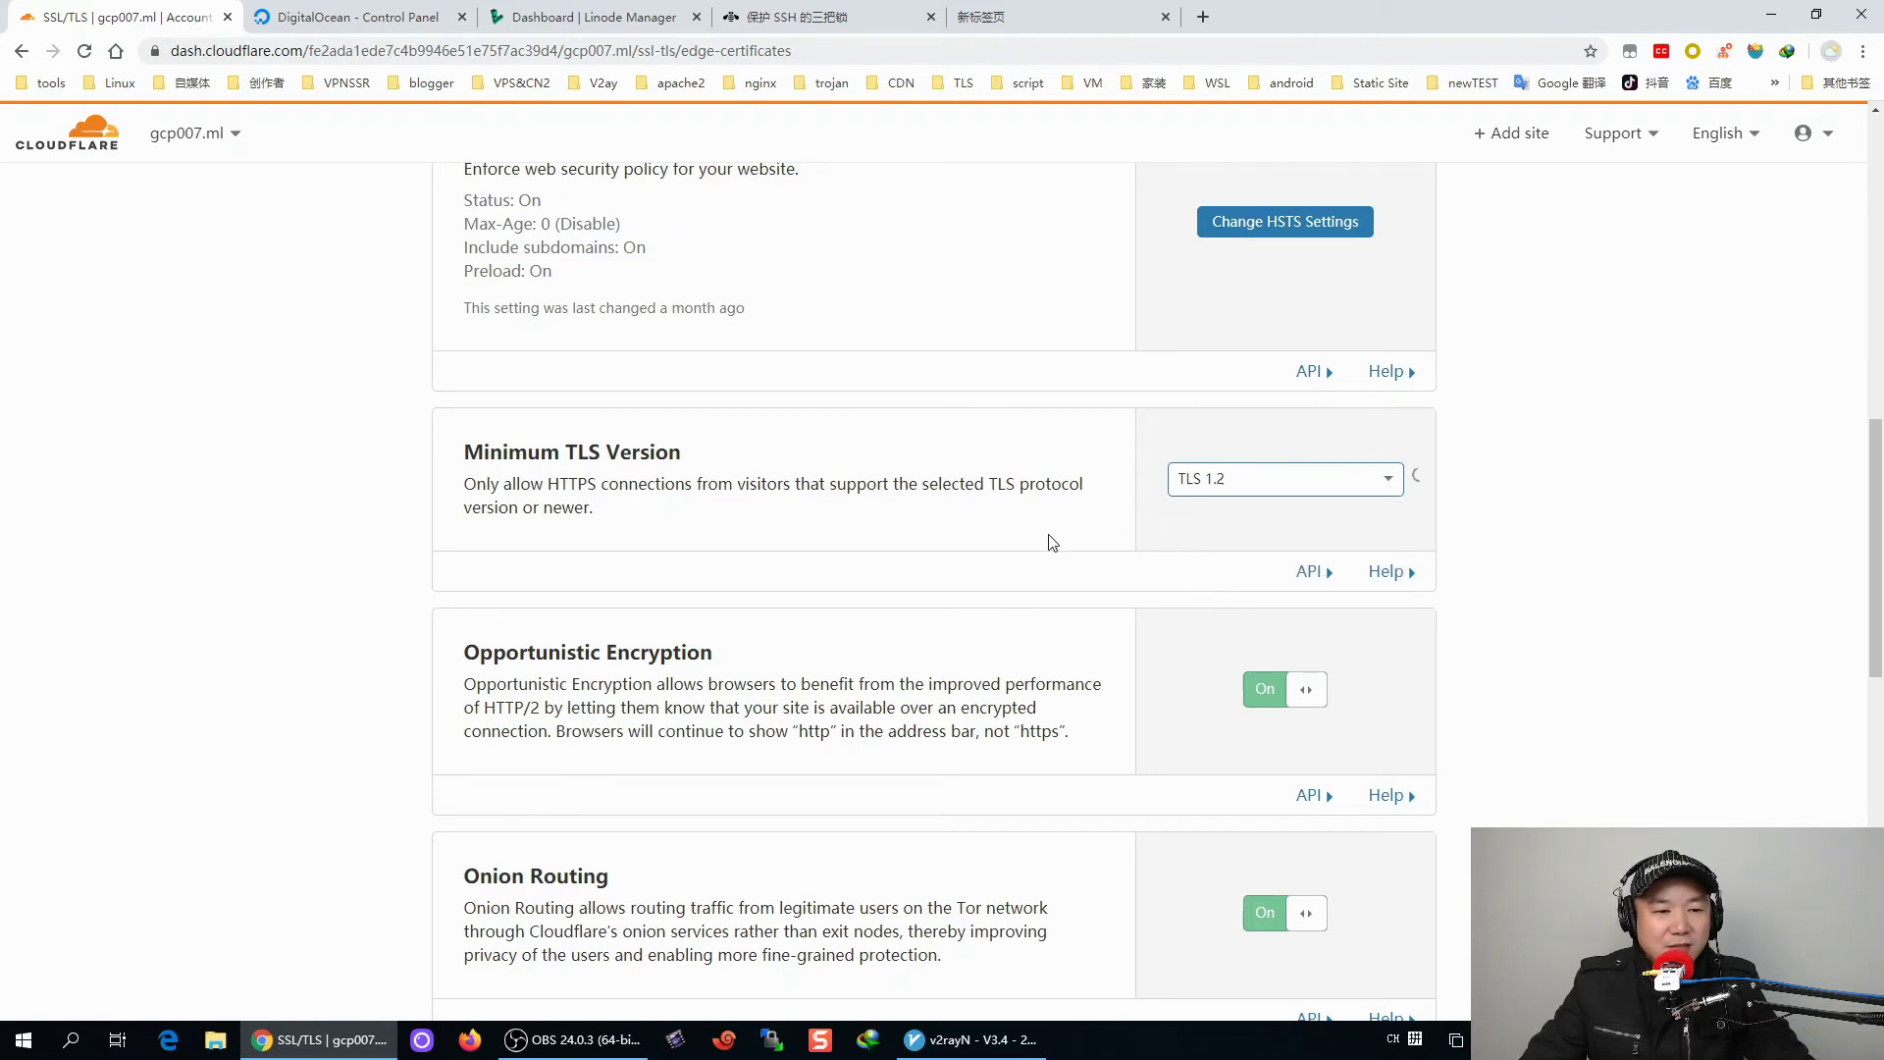
Review the remaining edge certificate settings, from Opportunistic Encryption and Onion Routing through TLS 1.3 to Disable Universal SSL
scroll(1042, 542, down, 5)
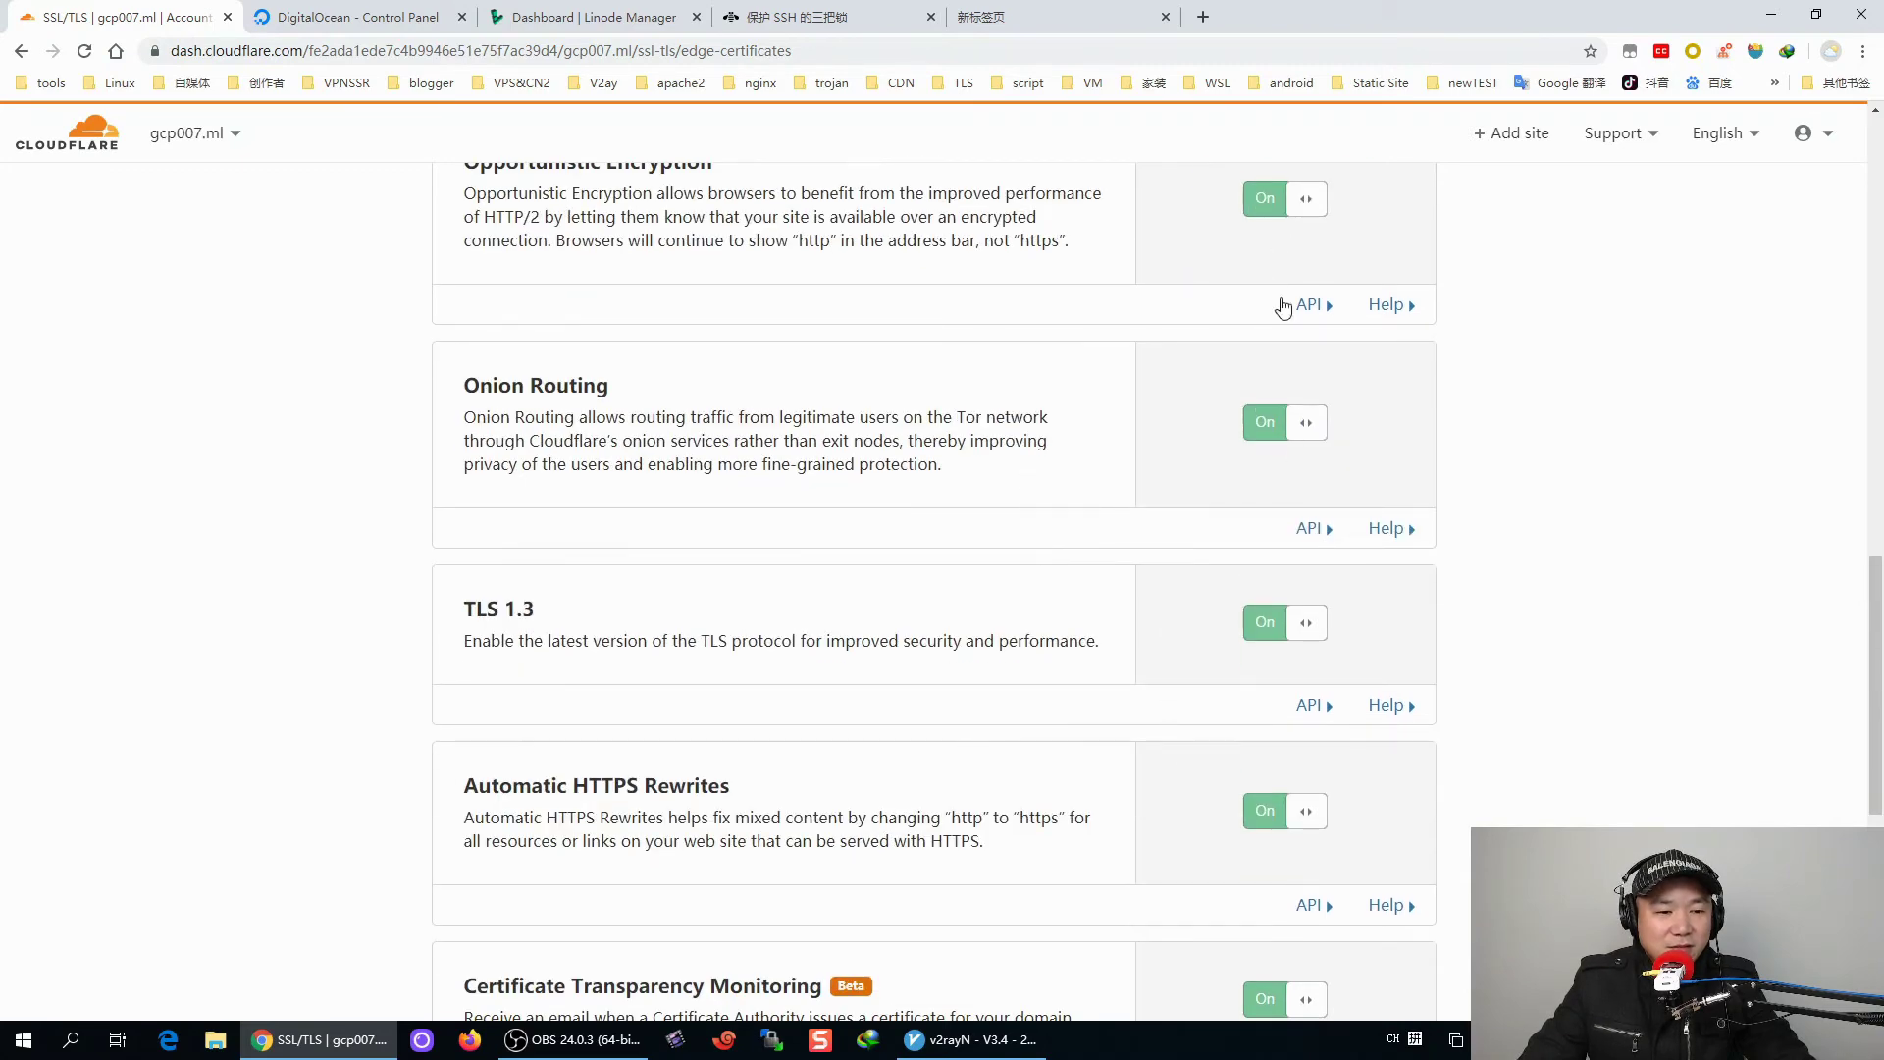
scroll(1276, 314, down, 4)
scroll(1266, 412, up, 3)
scroll(1266, 295, up, 1)
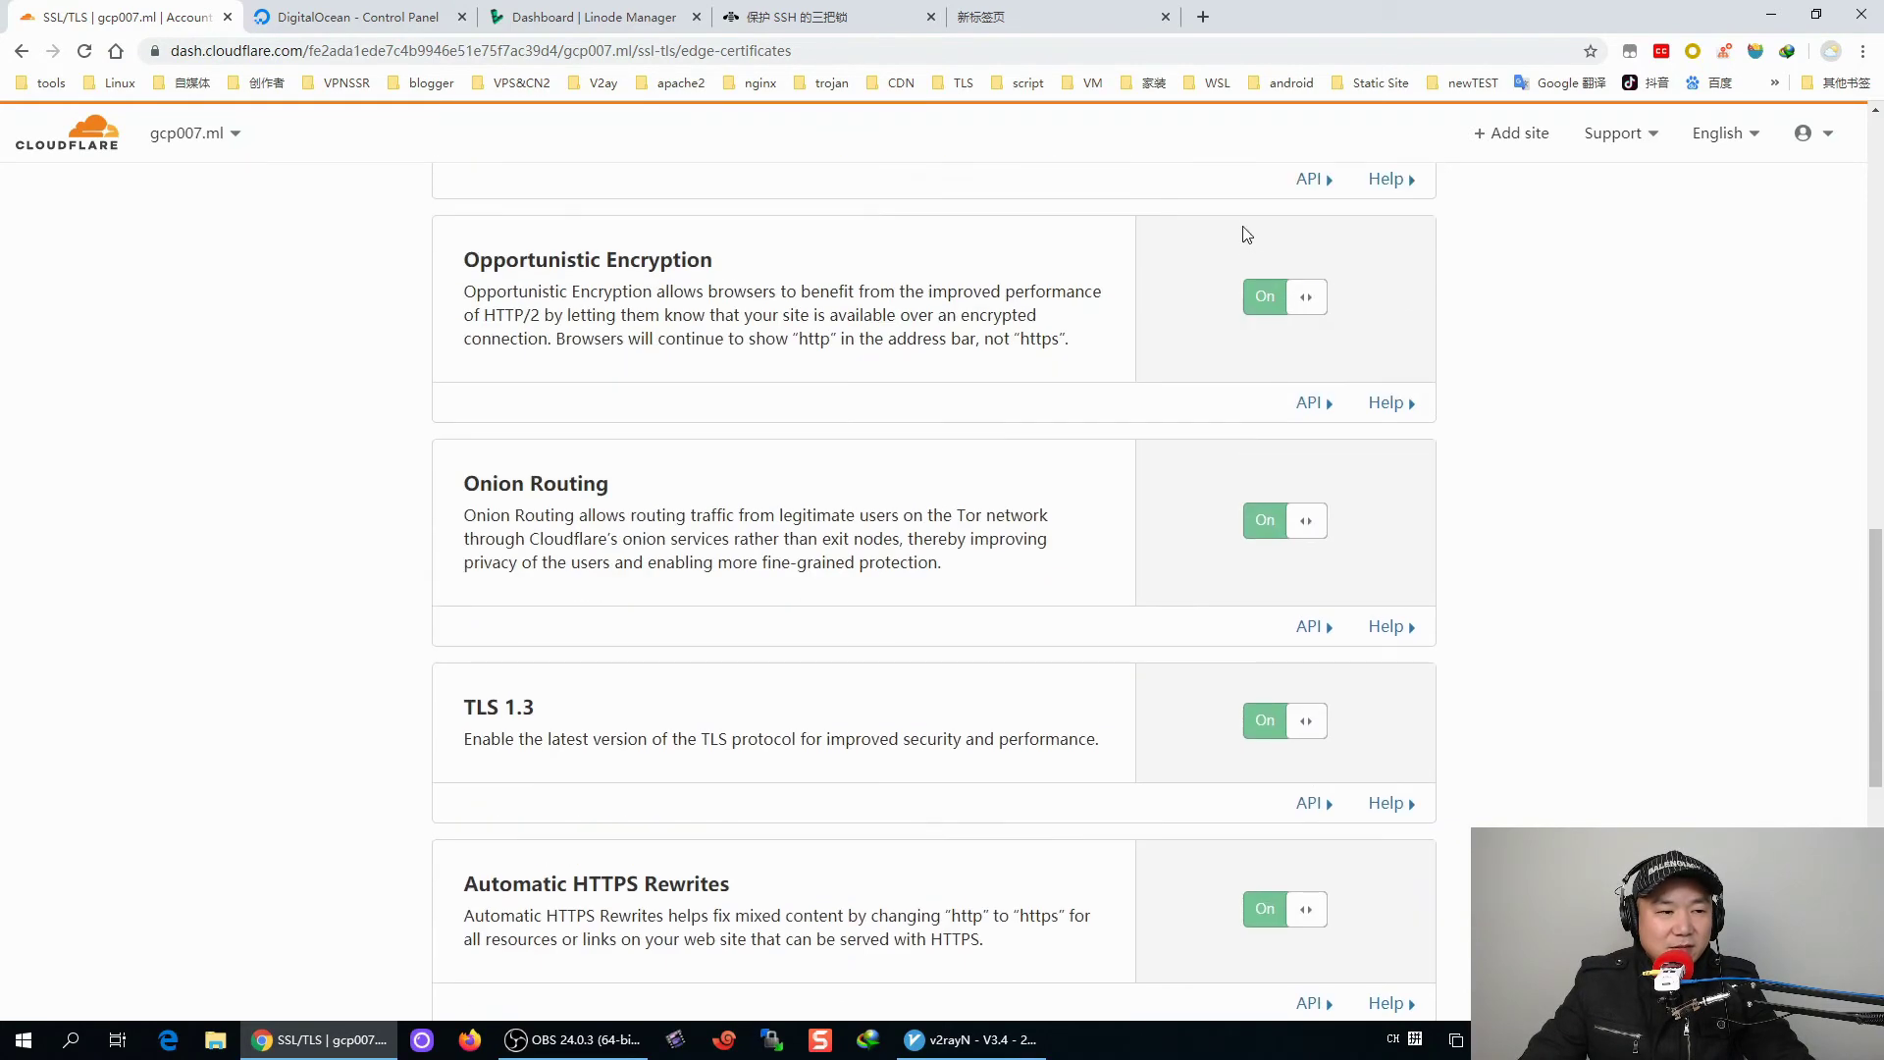
scroll(1221, 571, down, 7)
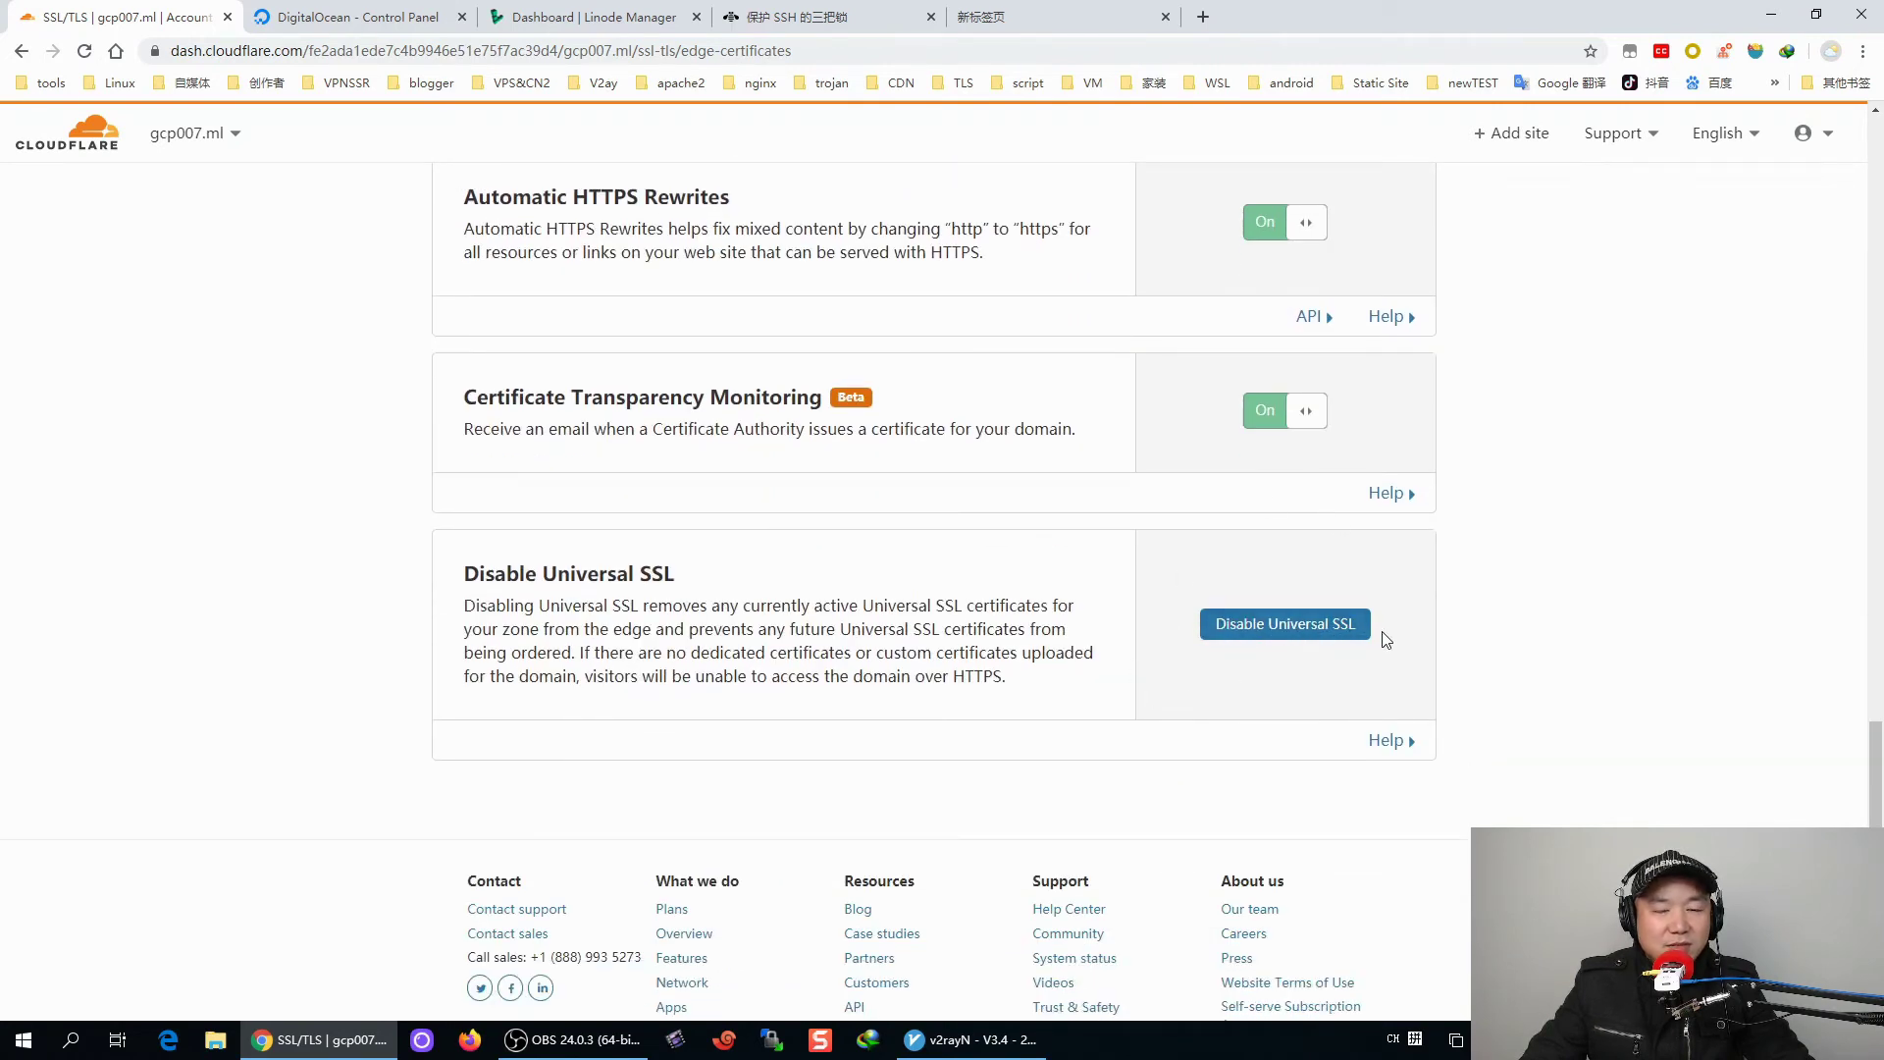
Examine the domain's Origin Server certificate and Authenticated Origin Pulls settings, plus its Custom Hostnames page
scroll(1416, 625, up, 16)
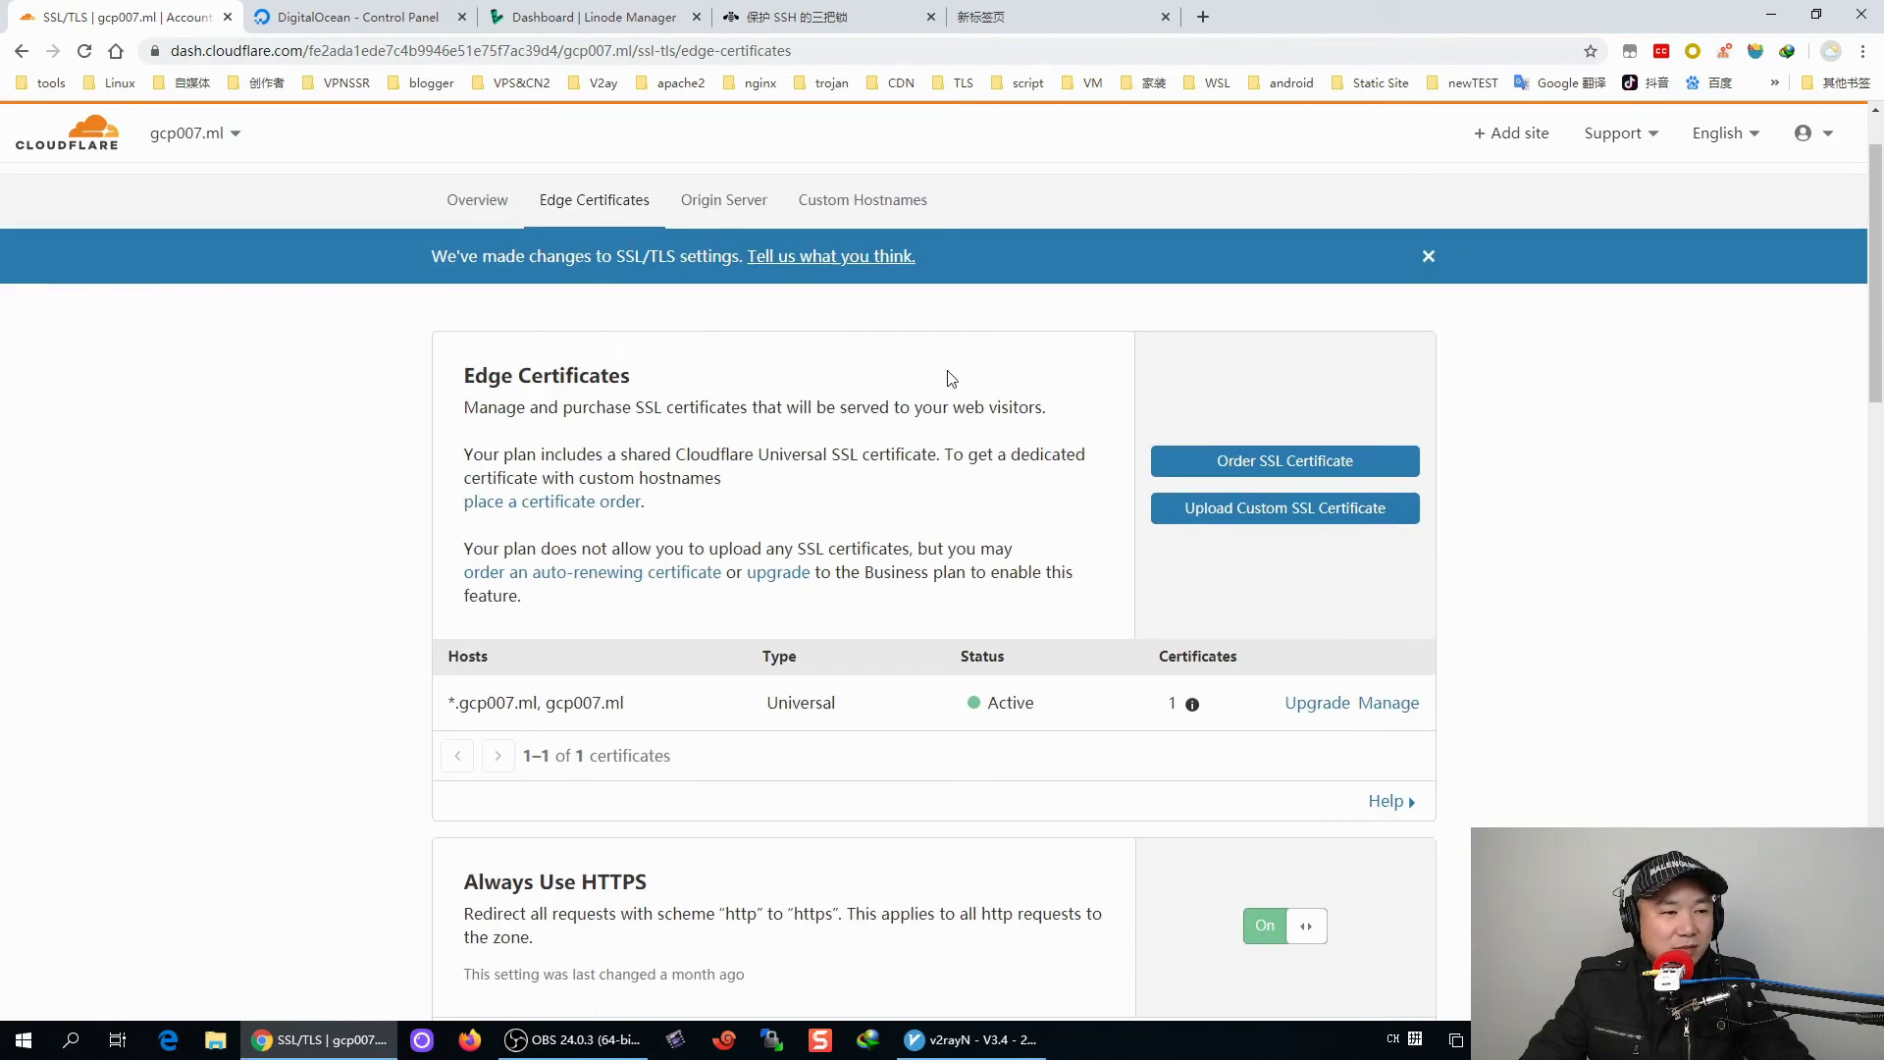
click(743, 201)
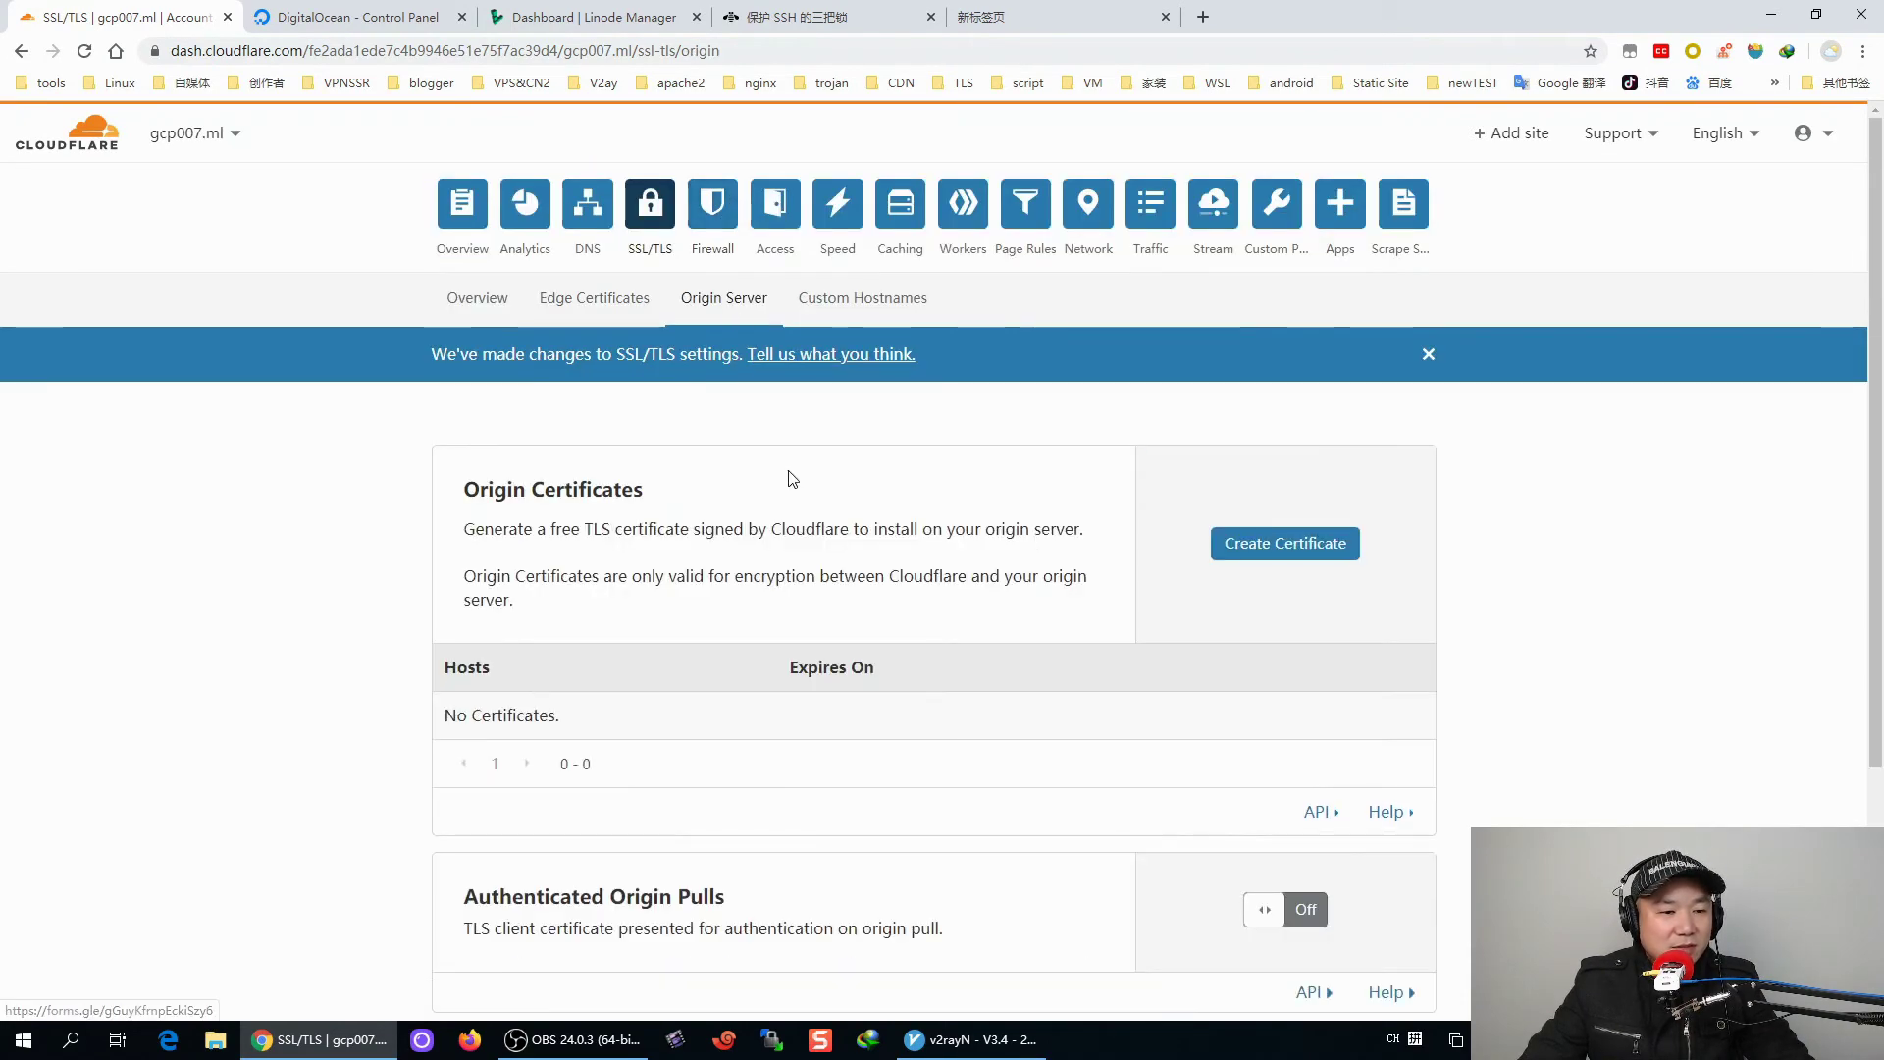
scroll(1080, 340, down, 3)
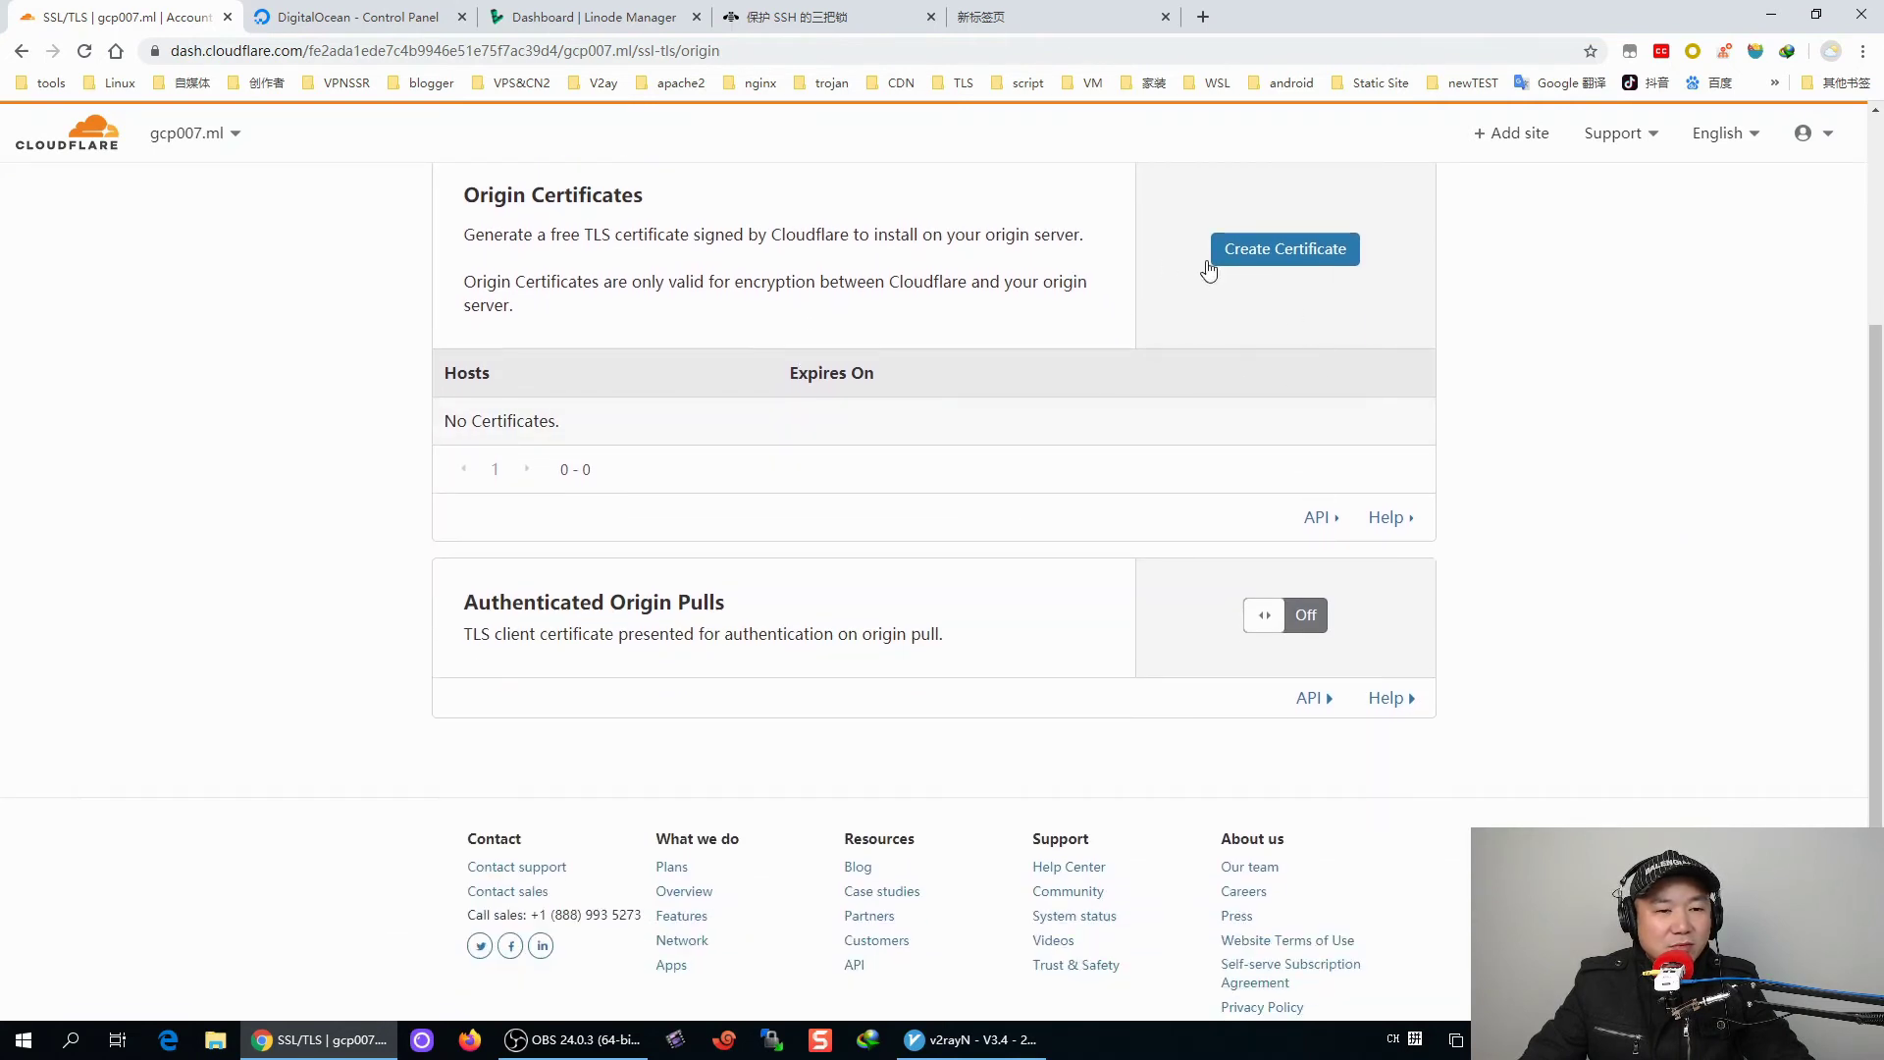
scroll(1097, 579, up, 3)
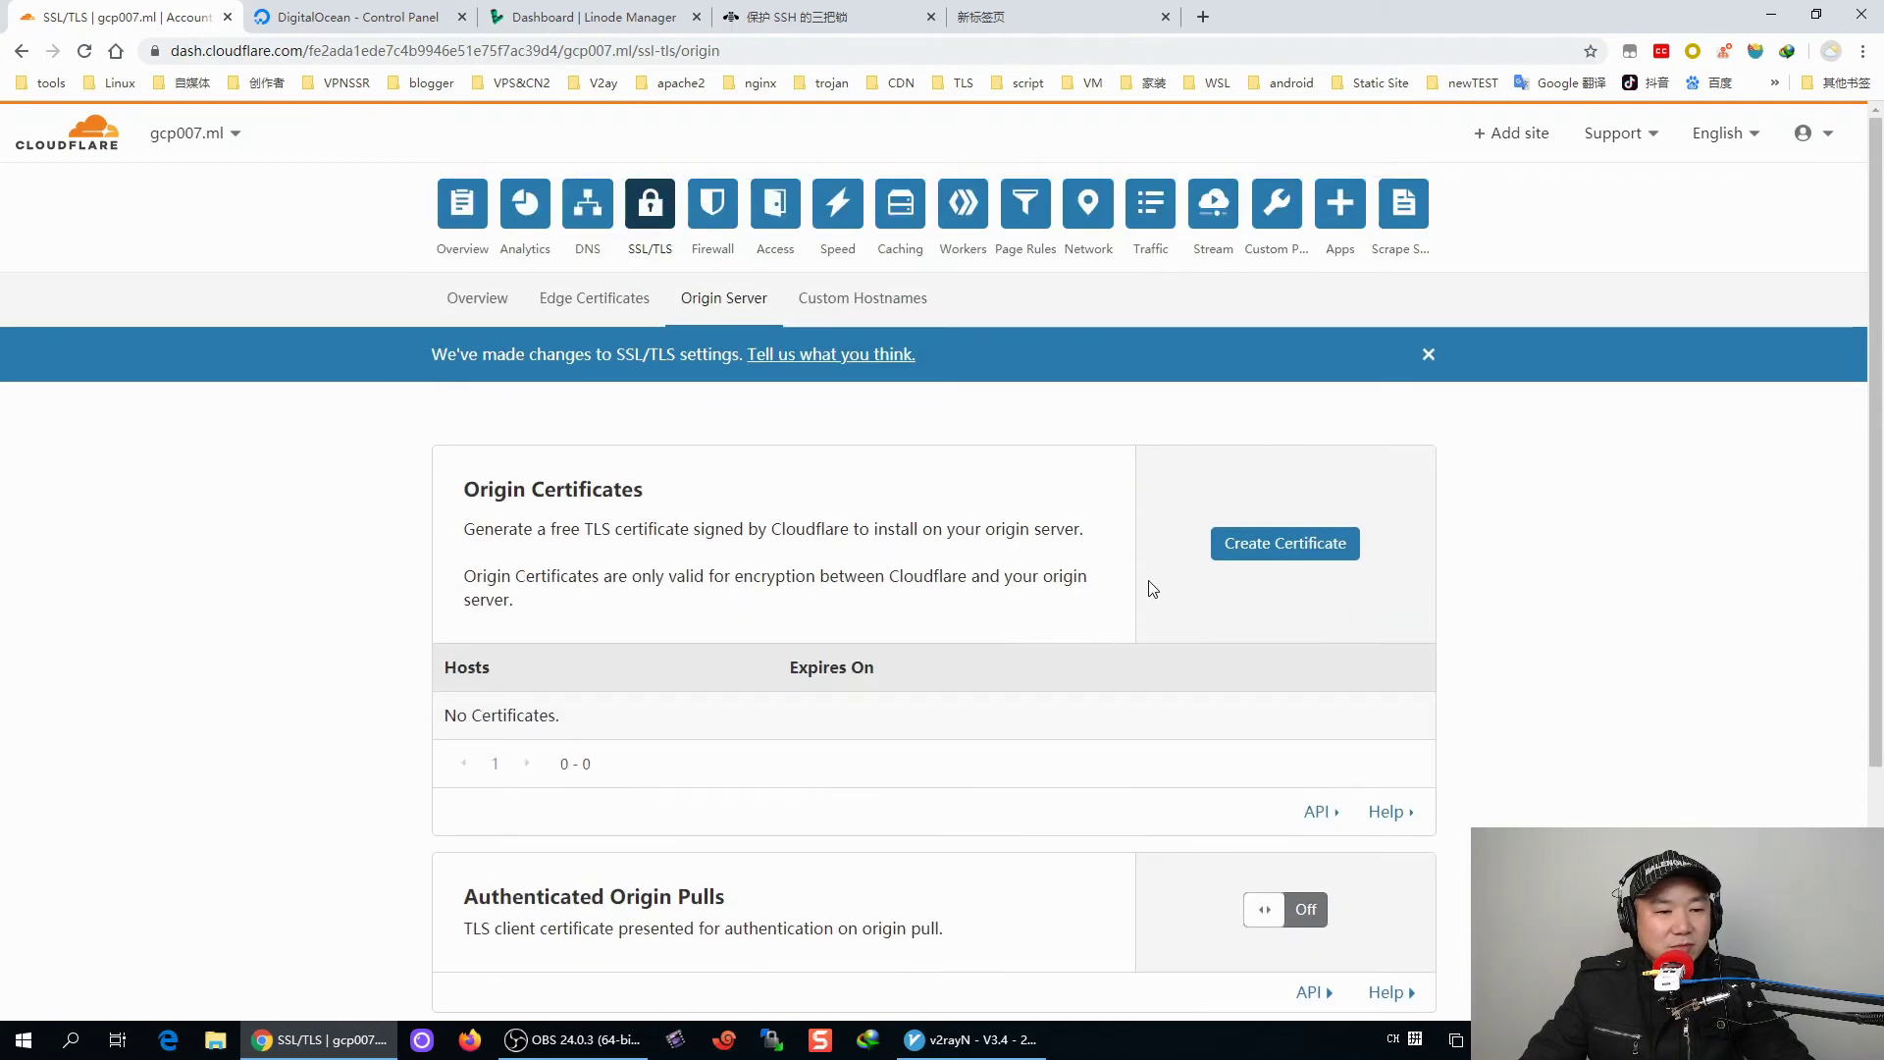
scroll(1106, 640, down, 2)
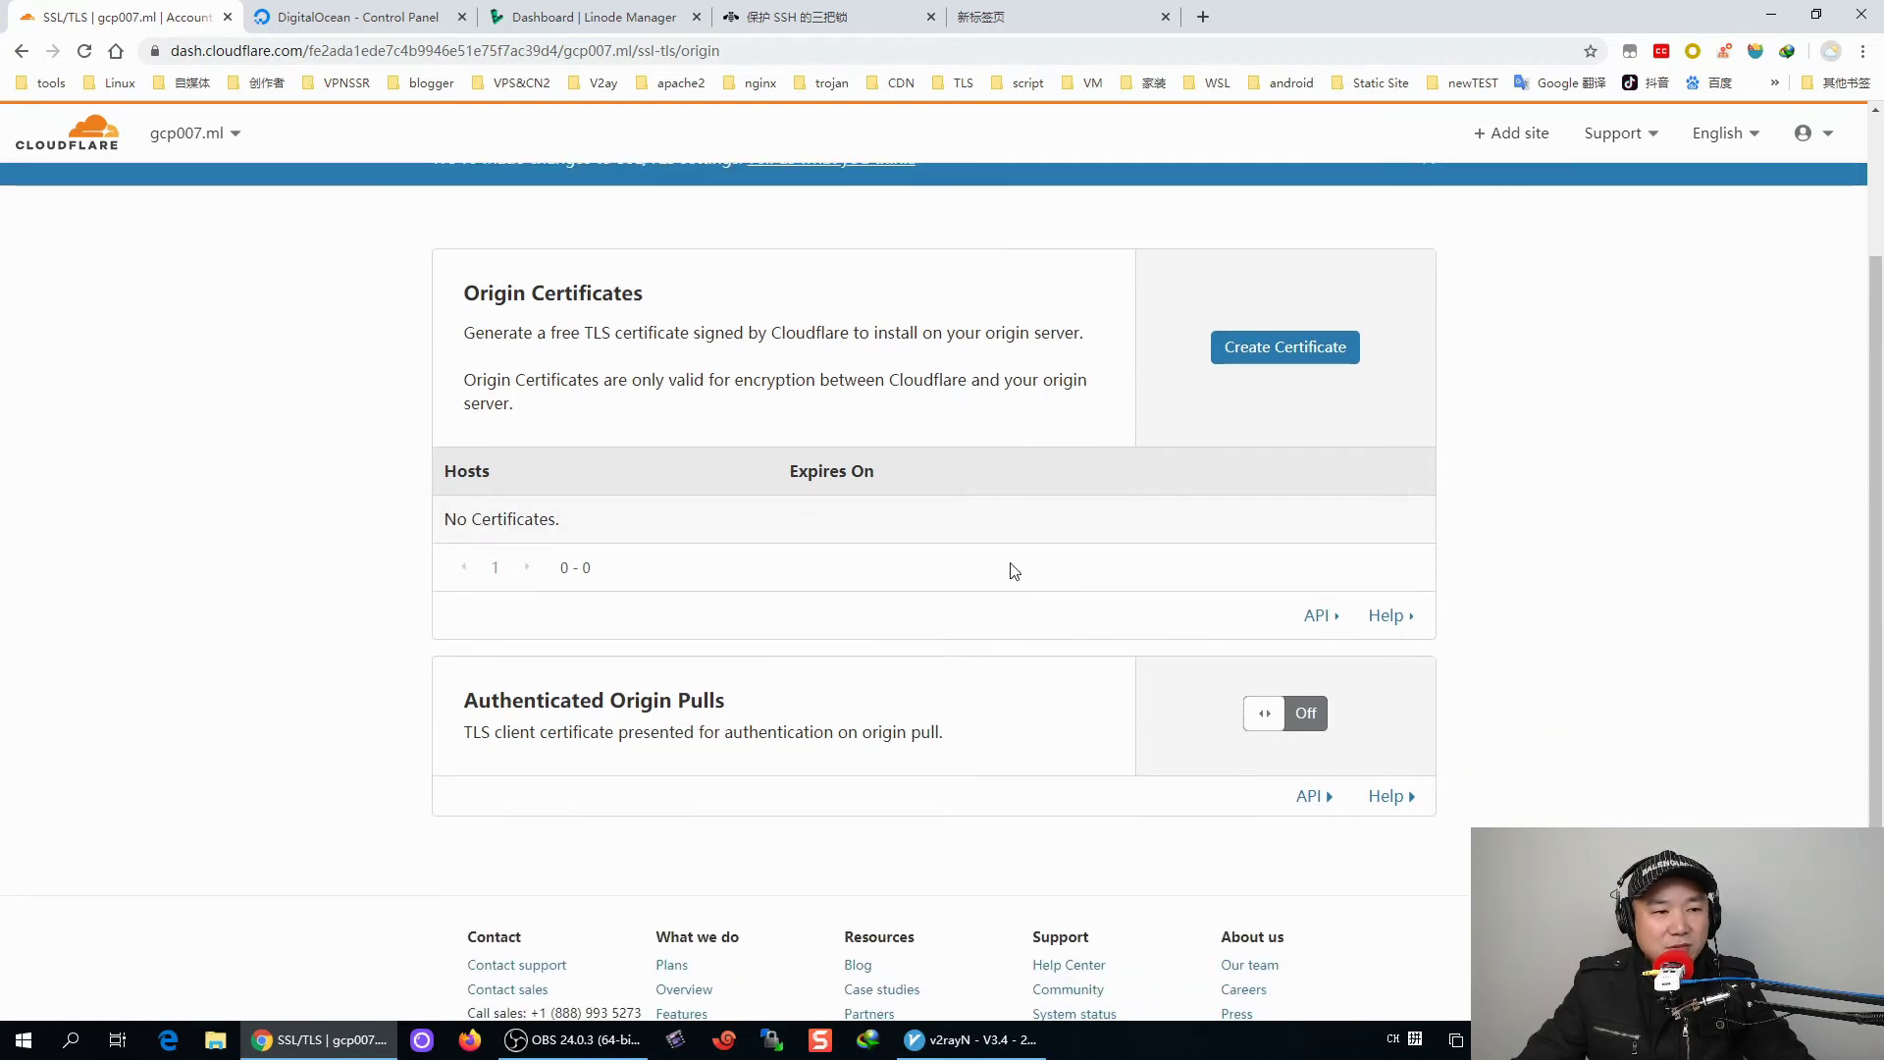
scroll(1041, 599, up, 2)
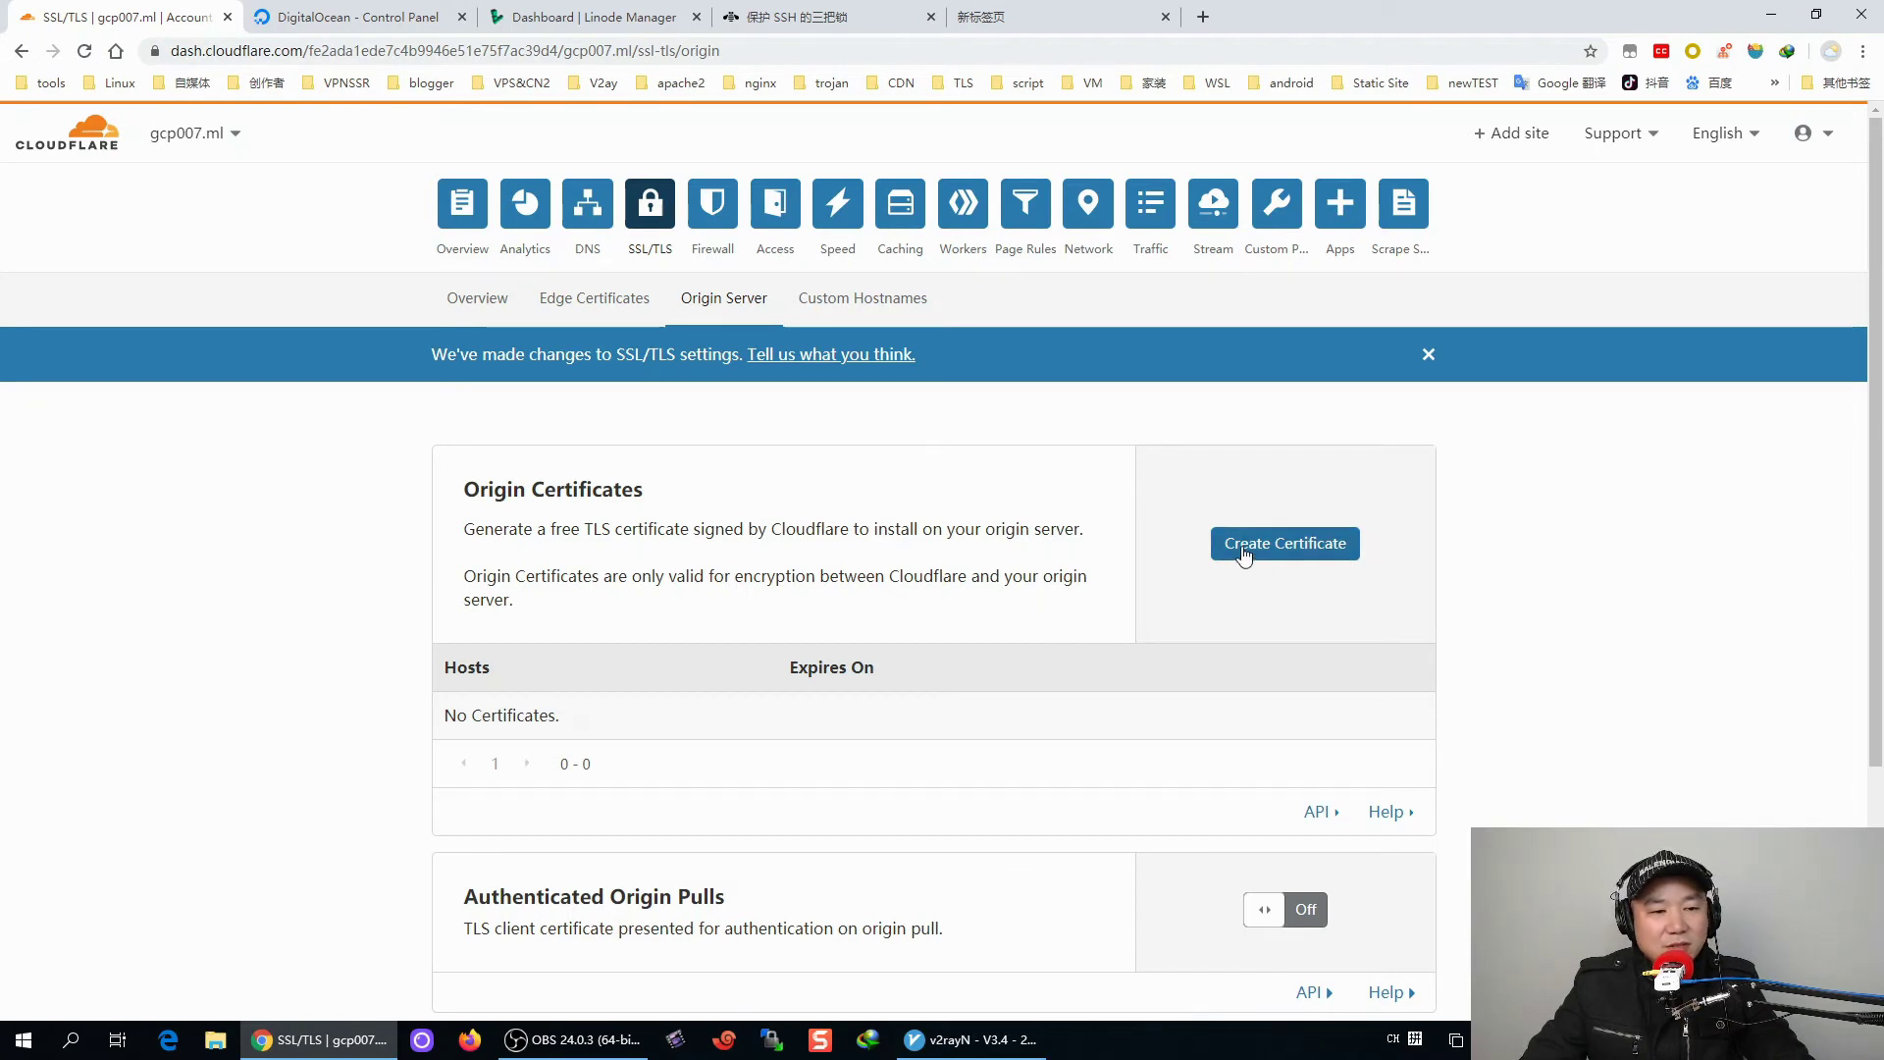
click(872, 299)
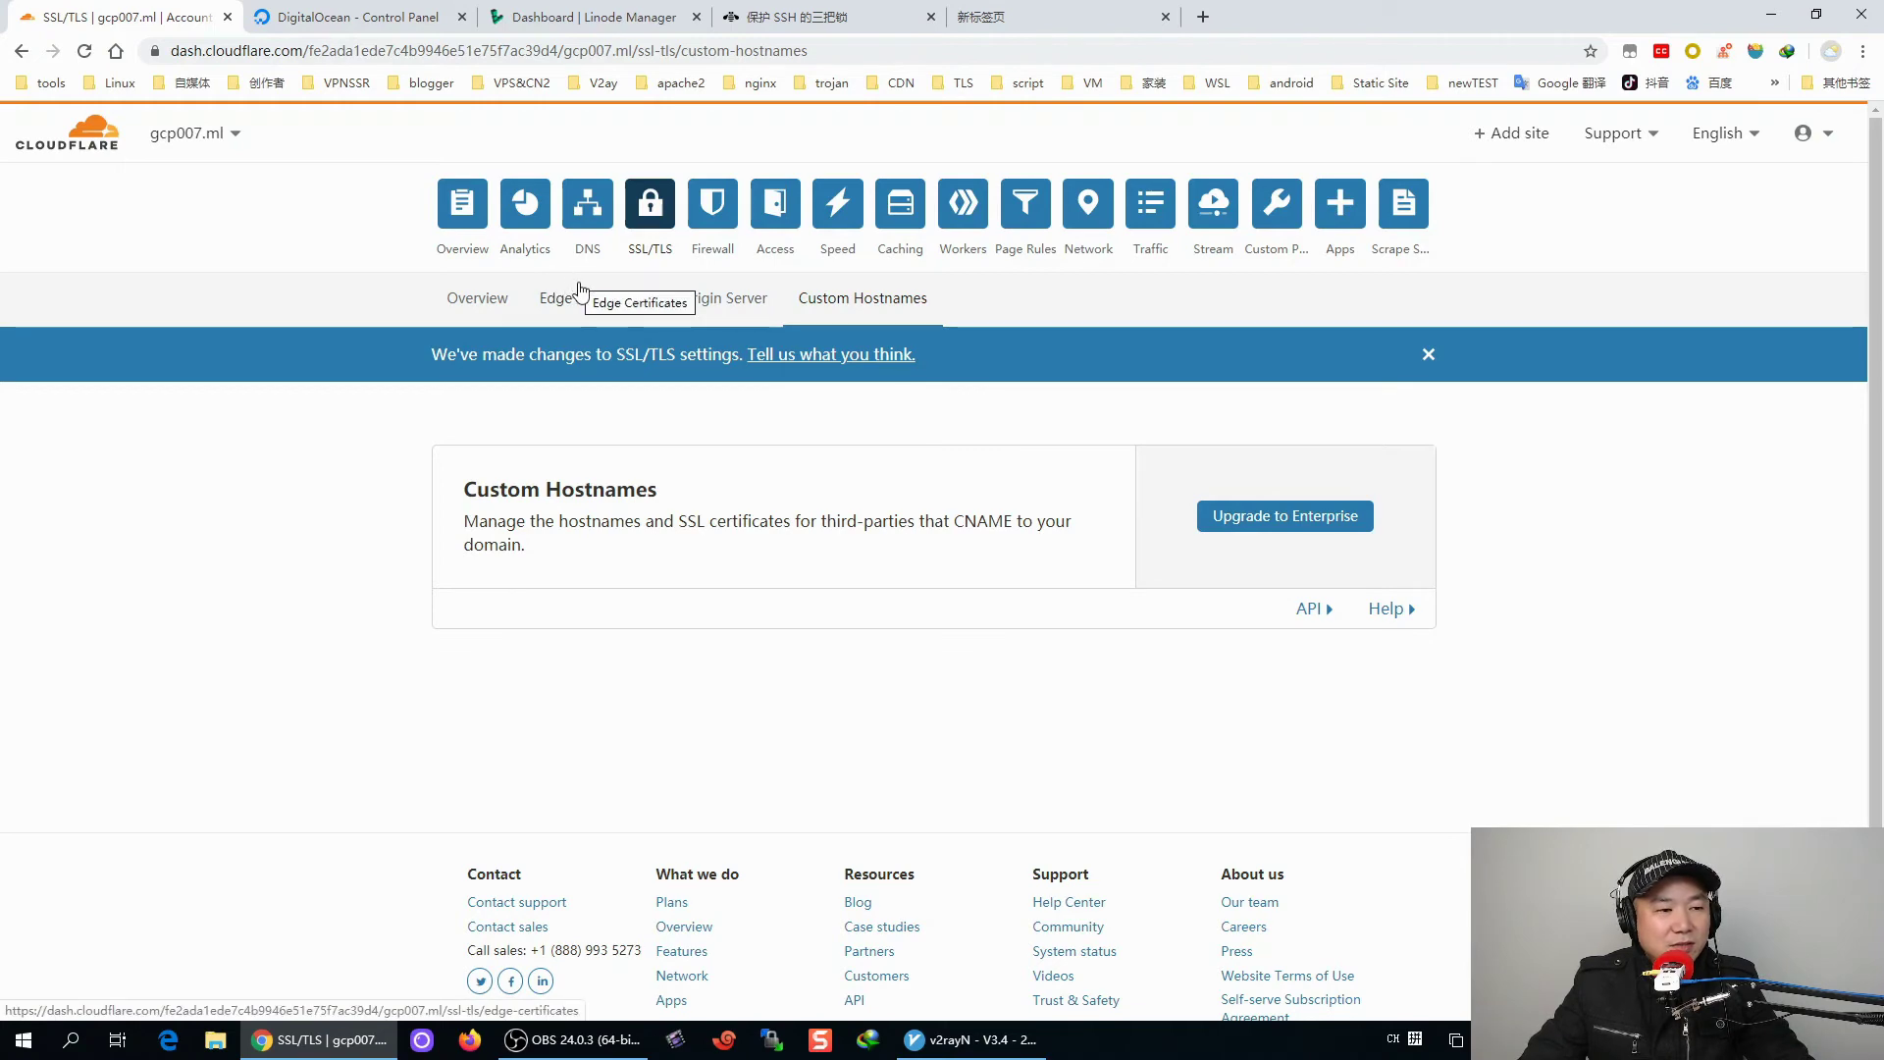
Review the domain's DNS management page, including its records, Cloudflare nameservers and the Custom Nameservers section
click(583, 224)
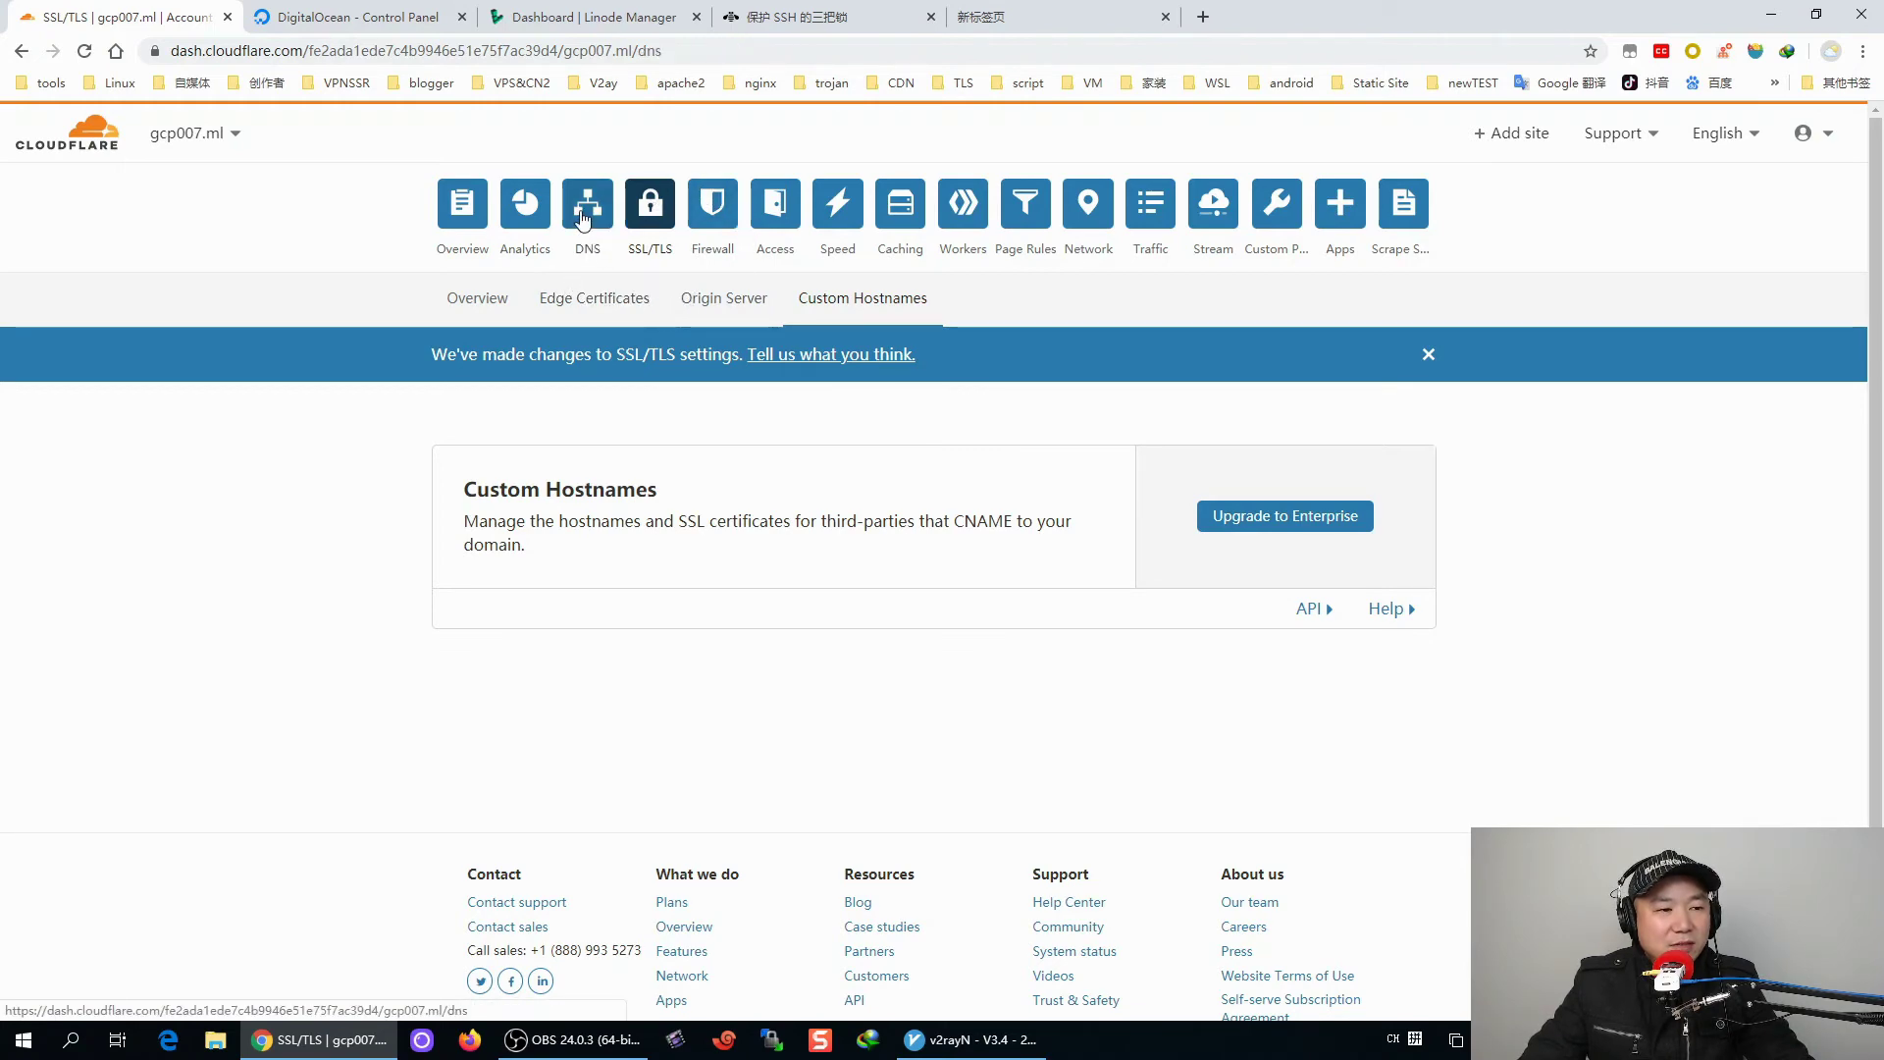
scroll(638, 471, down, 5)
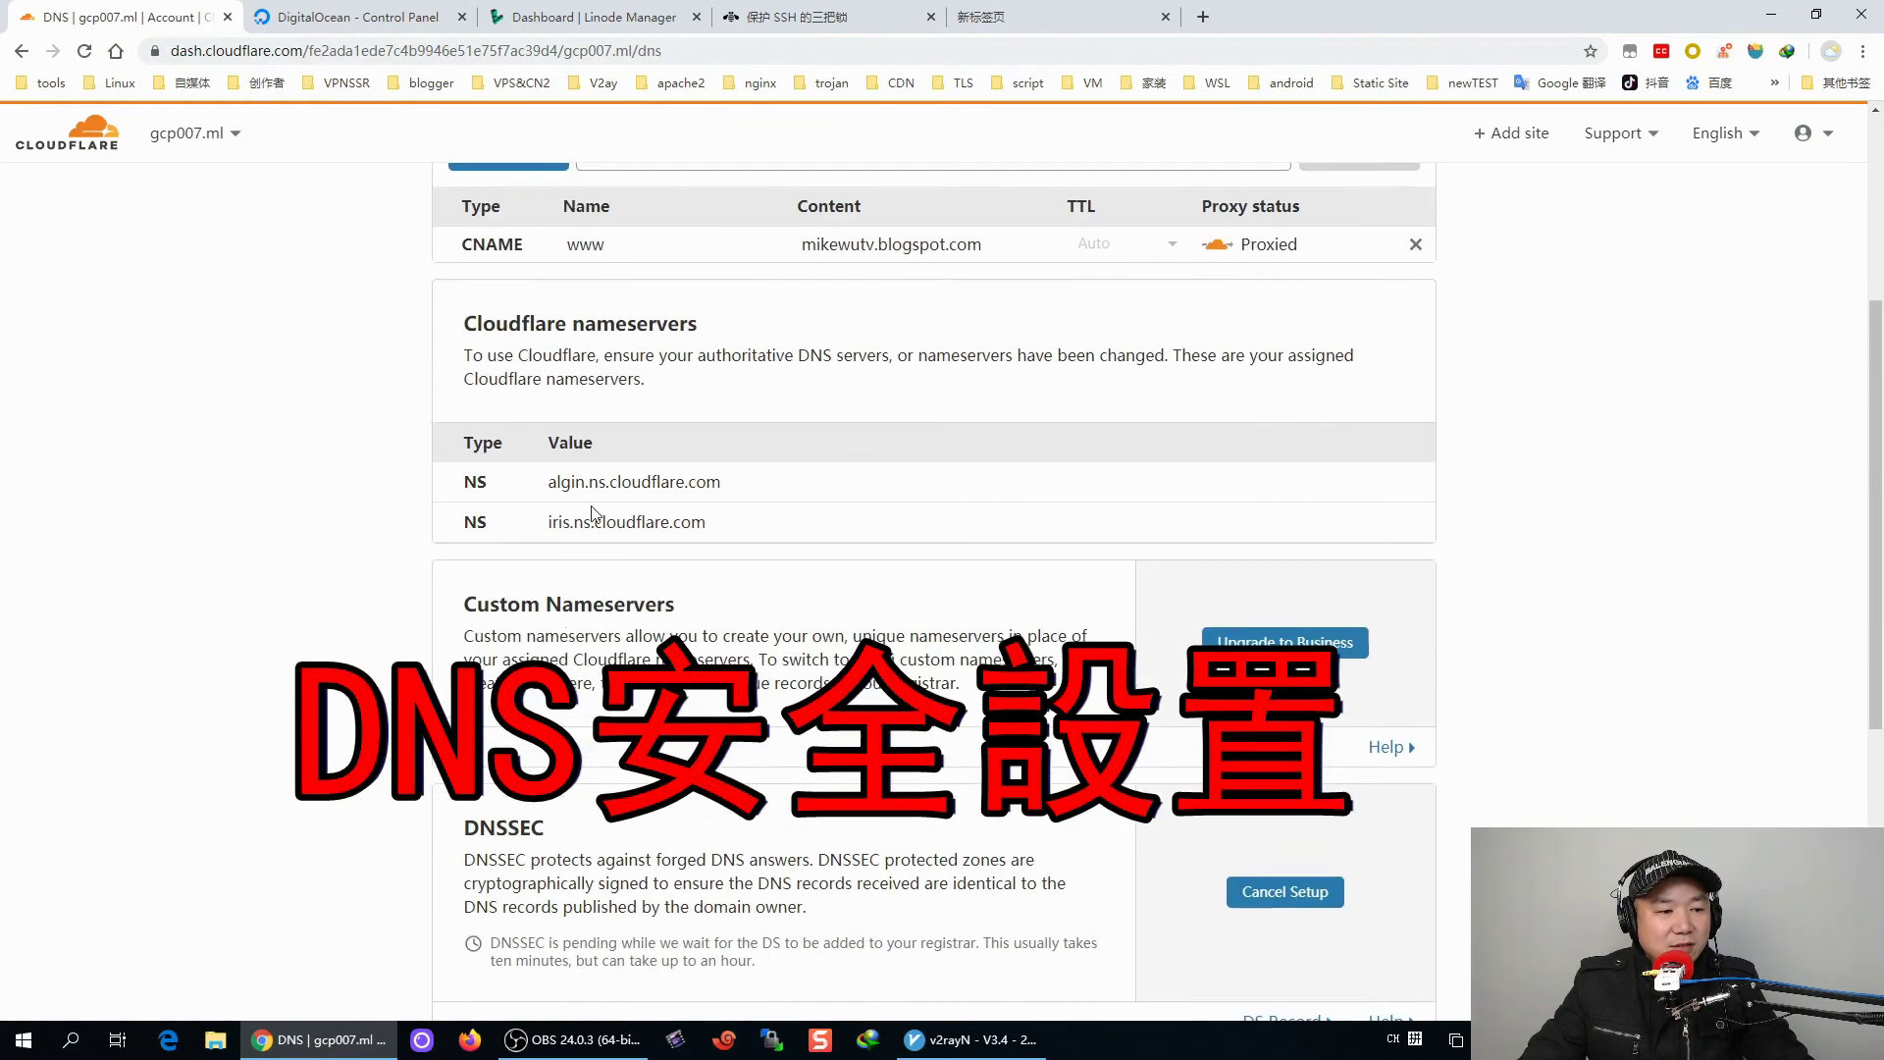
scroll(717, 518, up, 1)
scroll(716, 512, down, 4)
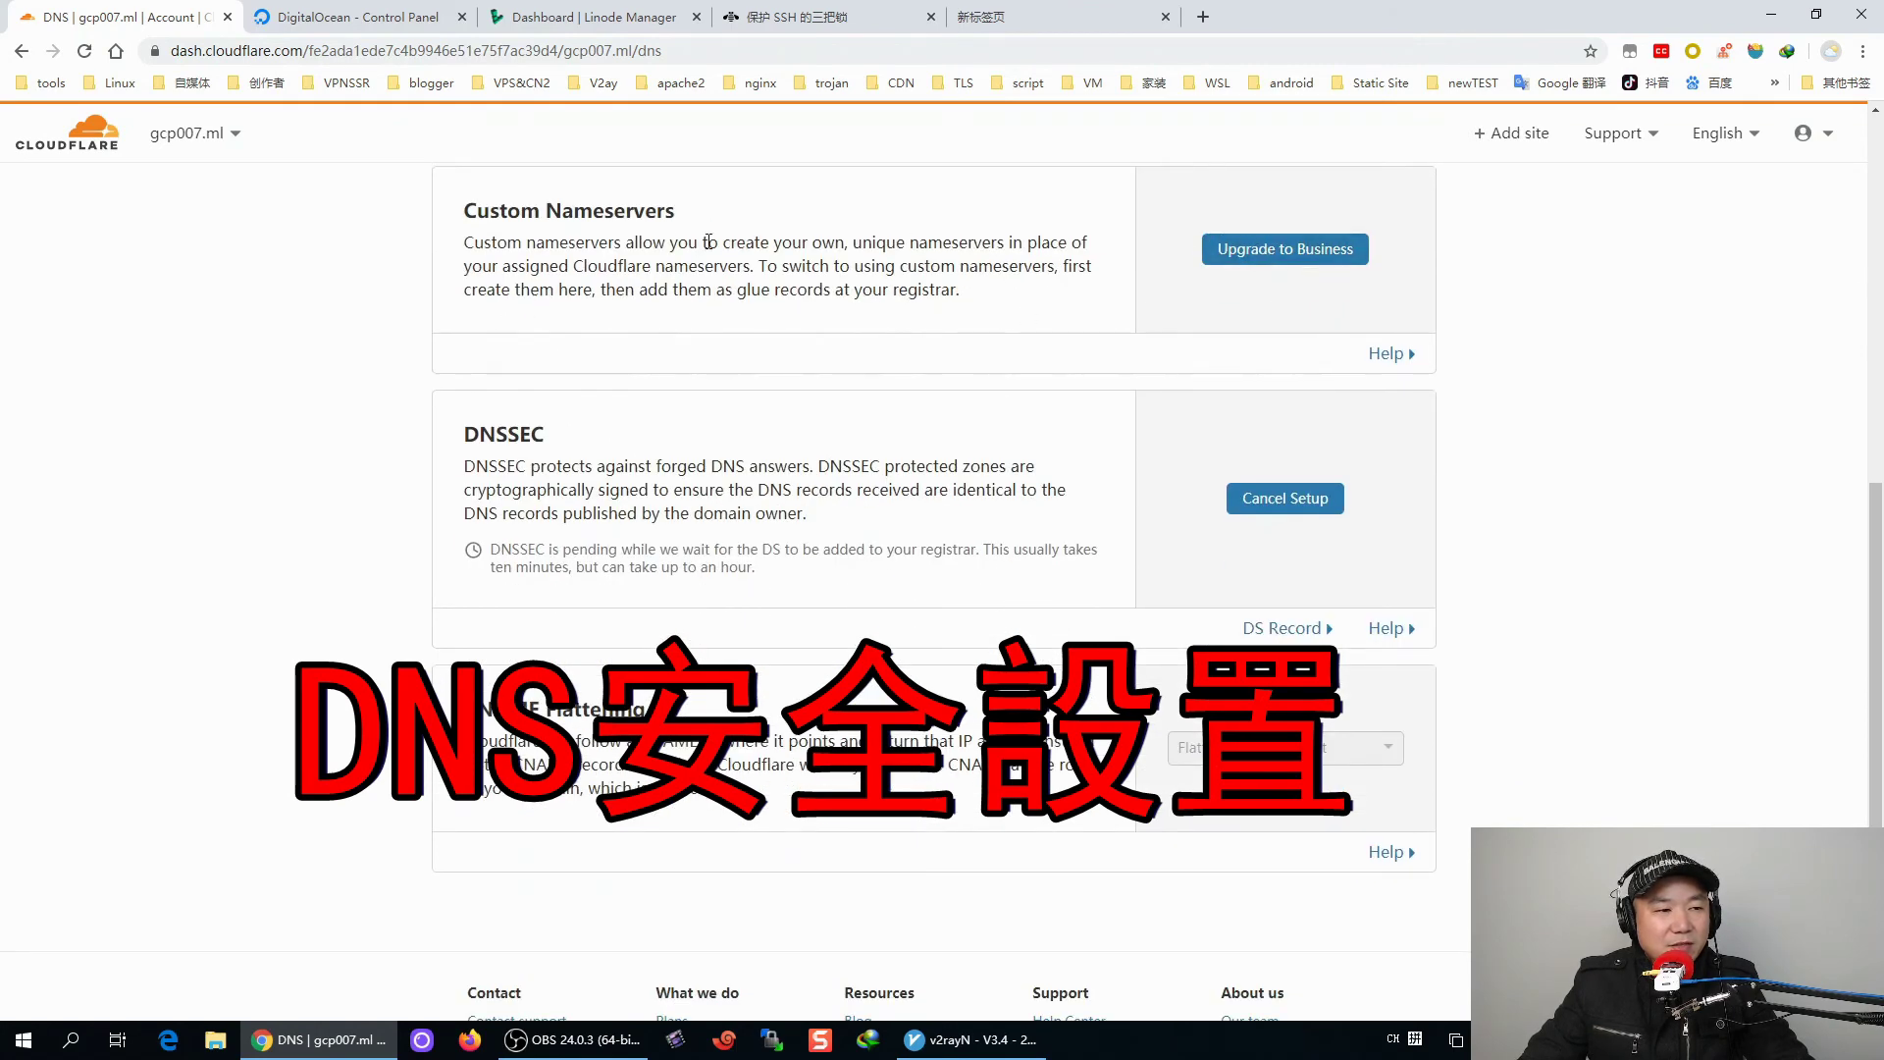
drag(463, 210, 692, 212)
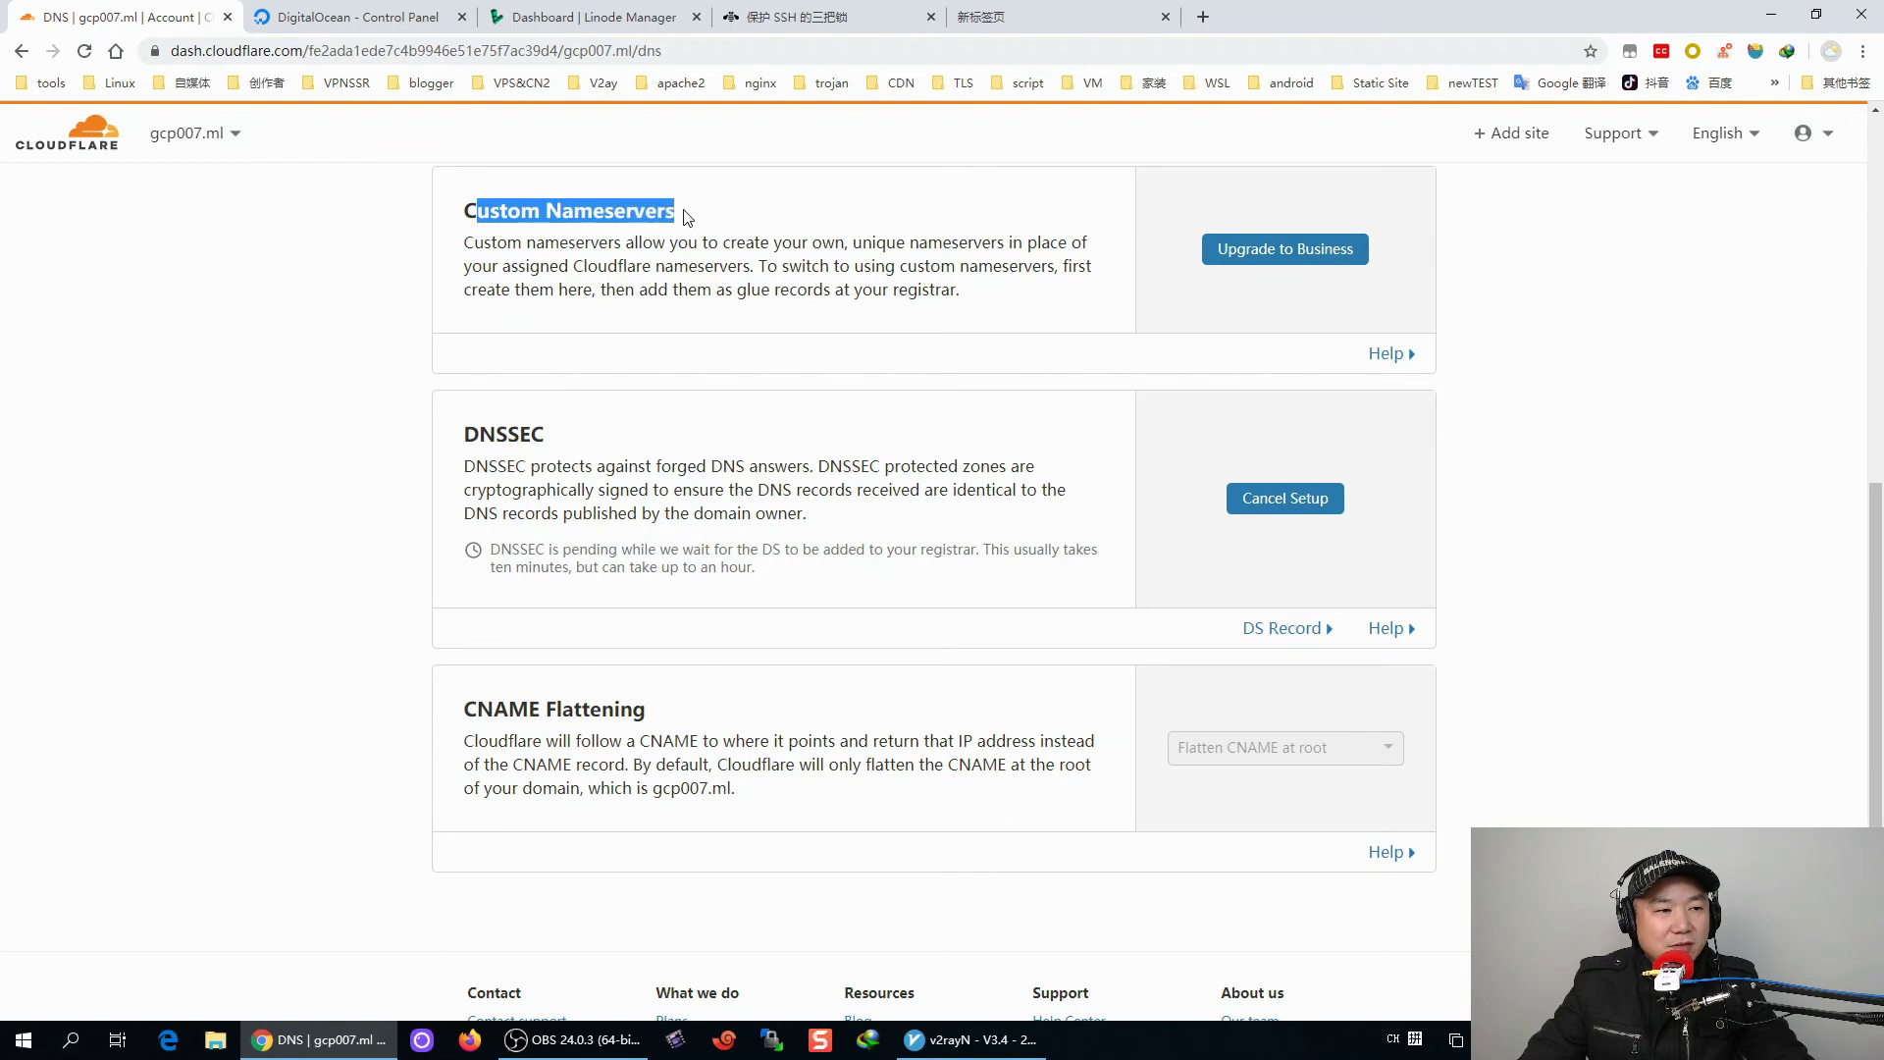
click(586, 210)
drag(507, 210, 704, 185)
click(549, 233)
Read the DNSSEC section's description and setup status for the domain
drag(558, 435, 608, 447)
click(465, 447)
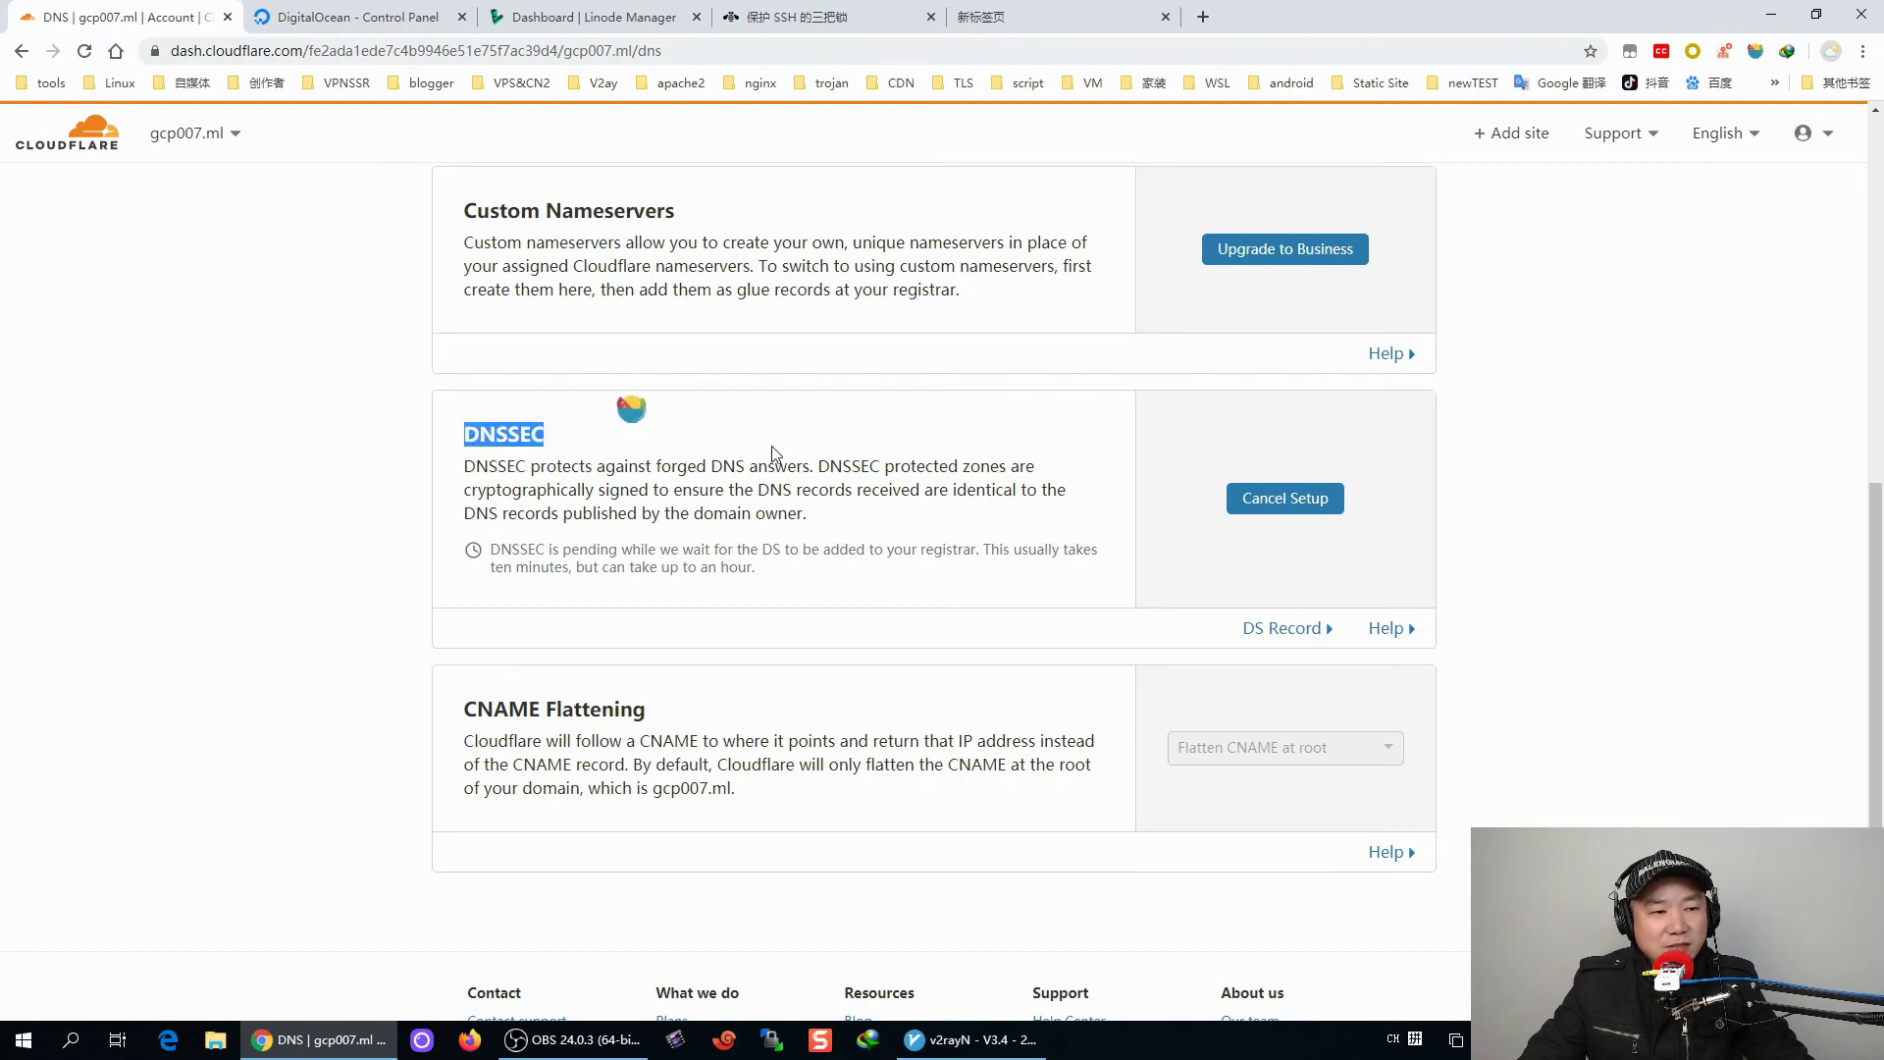
drag(488, 556, 813, 588)
click(835, 552)
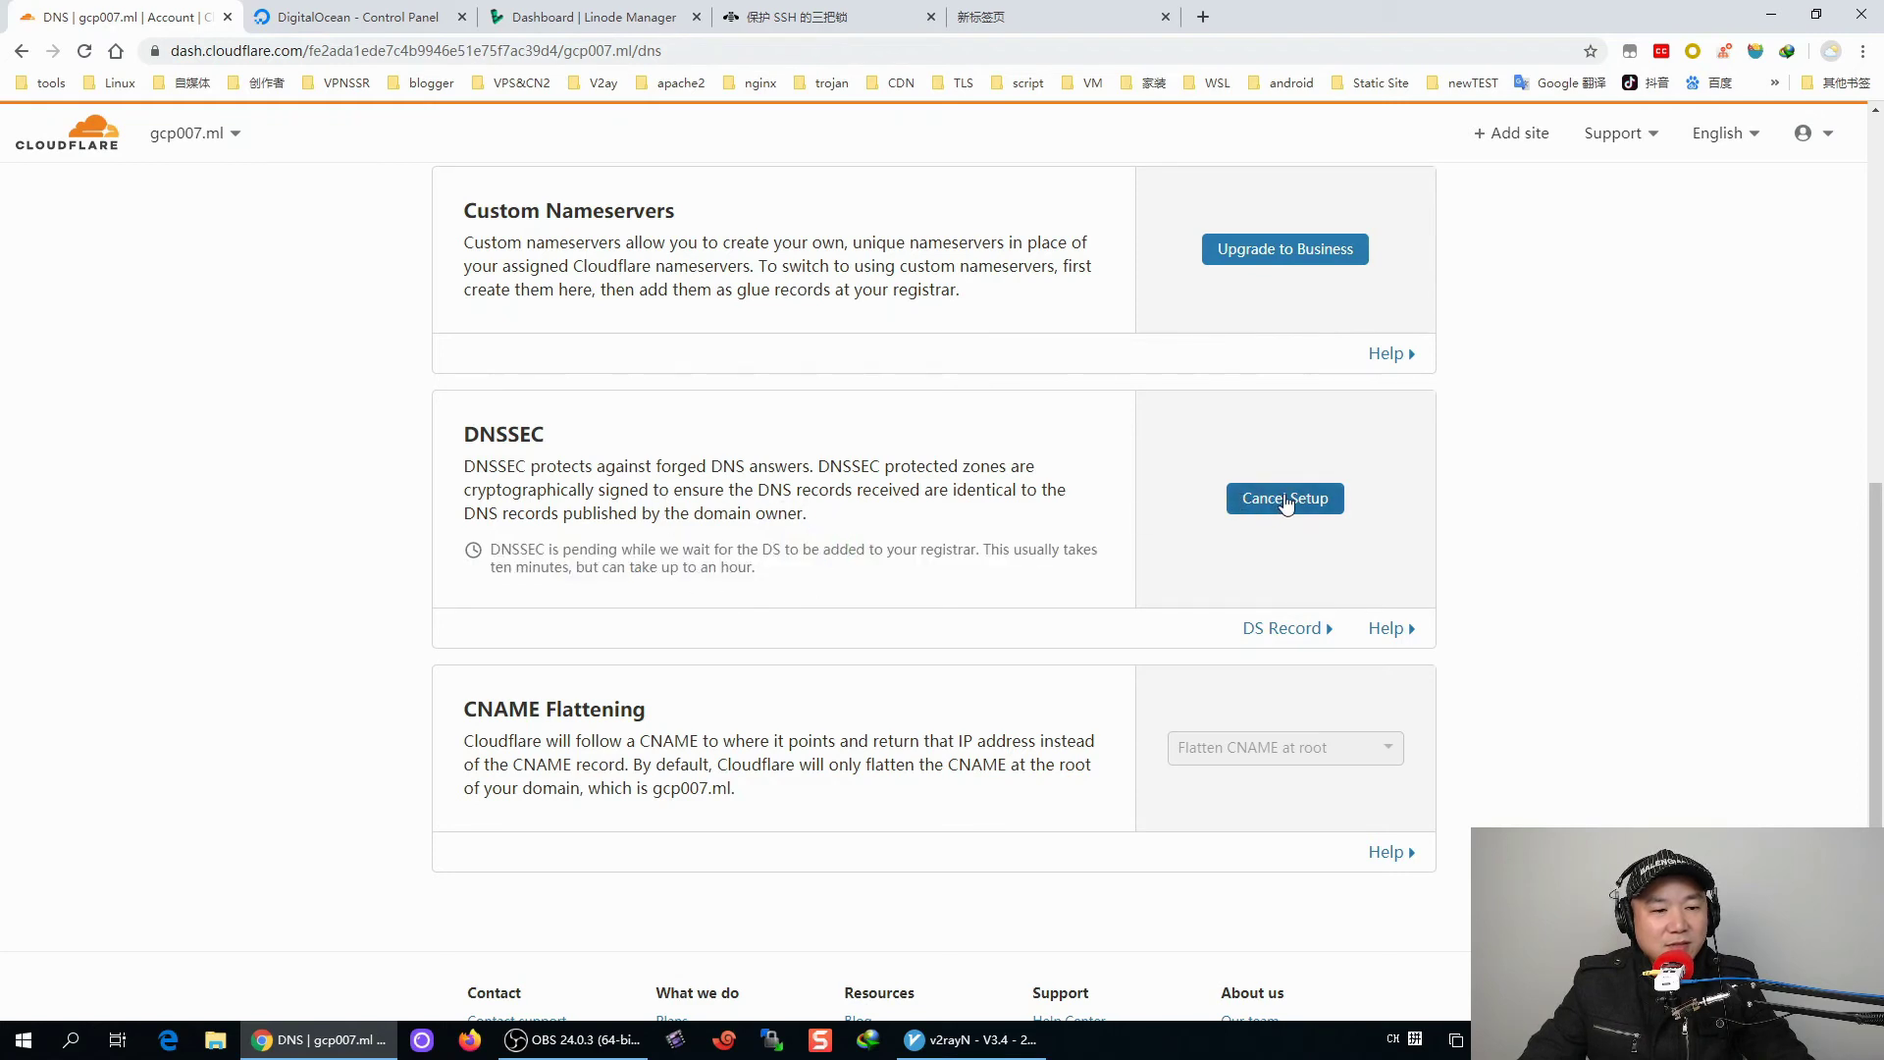
mouse_move(577, 438)
mouse_down()
mouse_move(454, 432)
mouse_move(582, 451)
mouse_up()
click(473, 453)
click(464, 475)
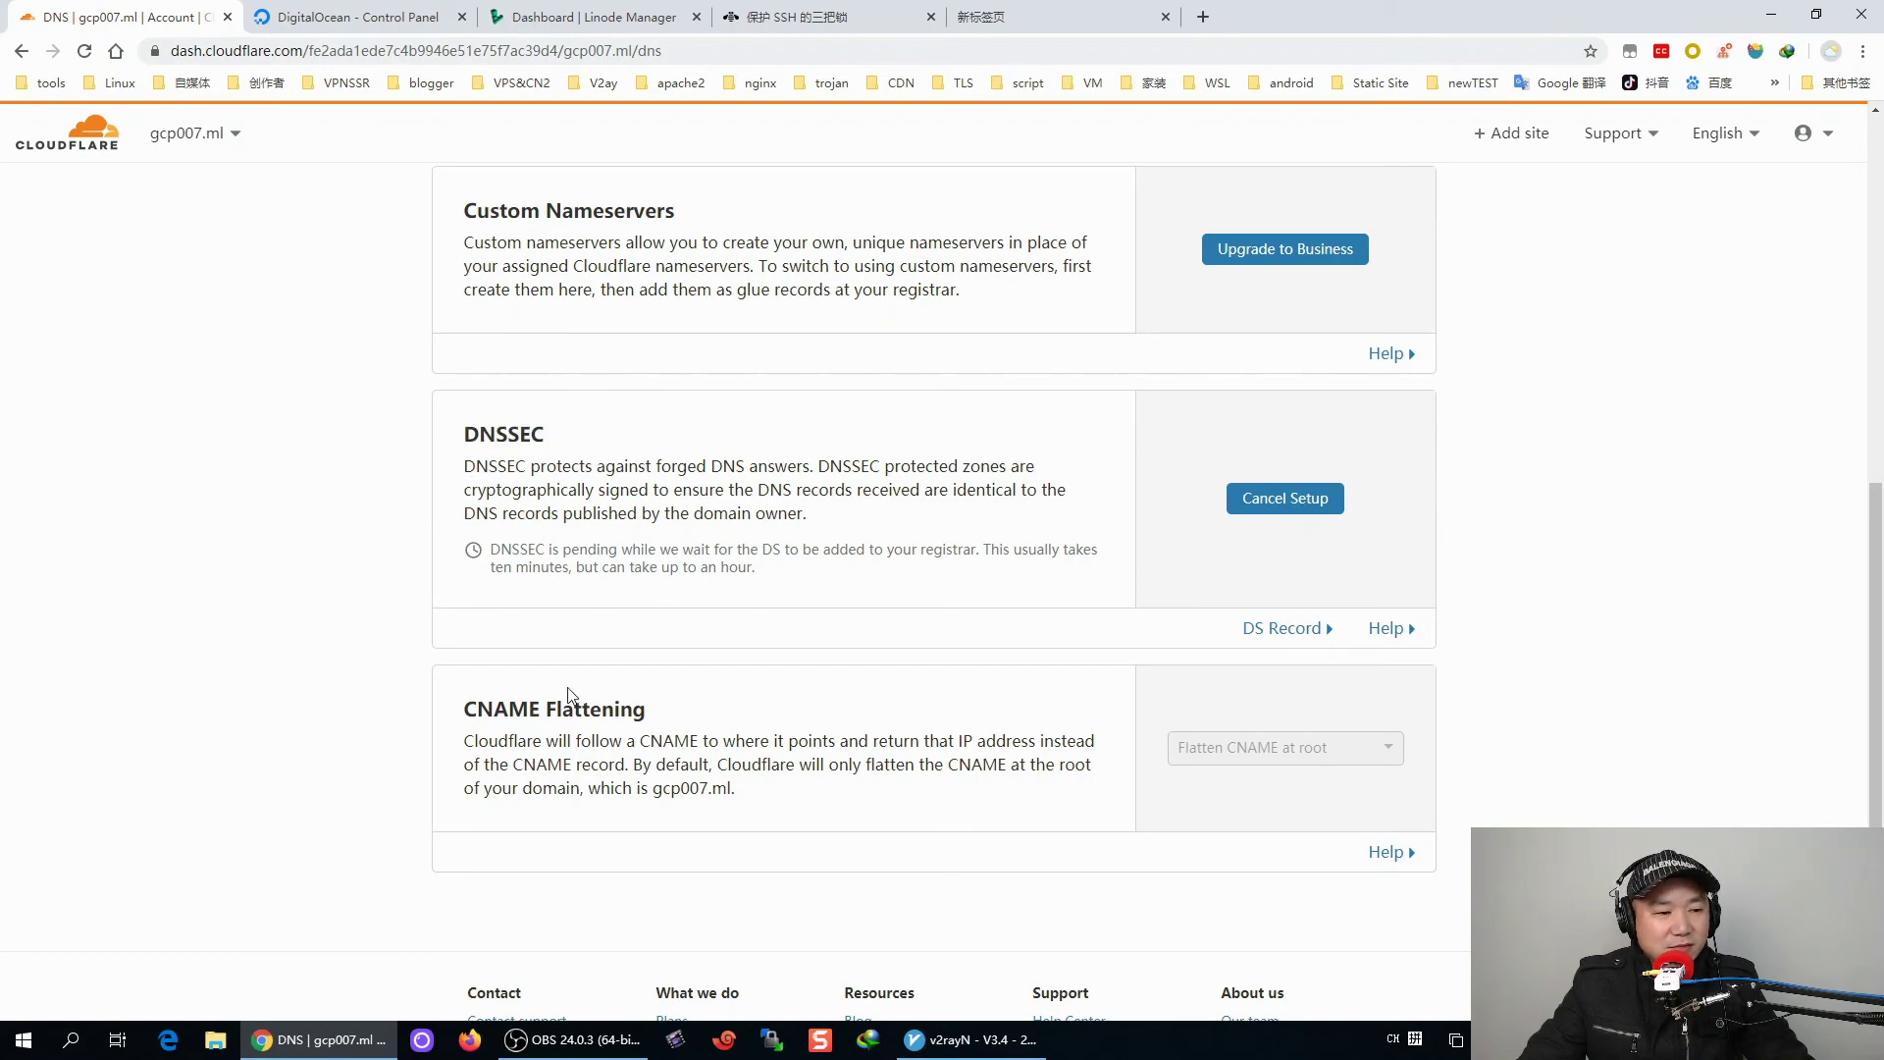
Return to the domain's Overview and examine its 24-hour traffic statistics and quick actions
scroll(870, 711, up, 8)
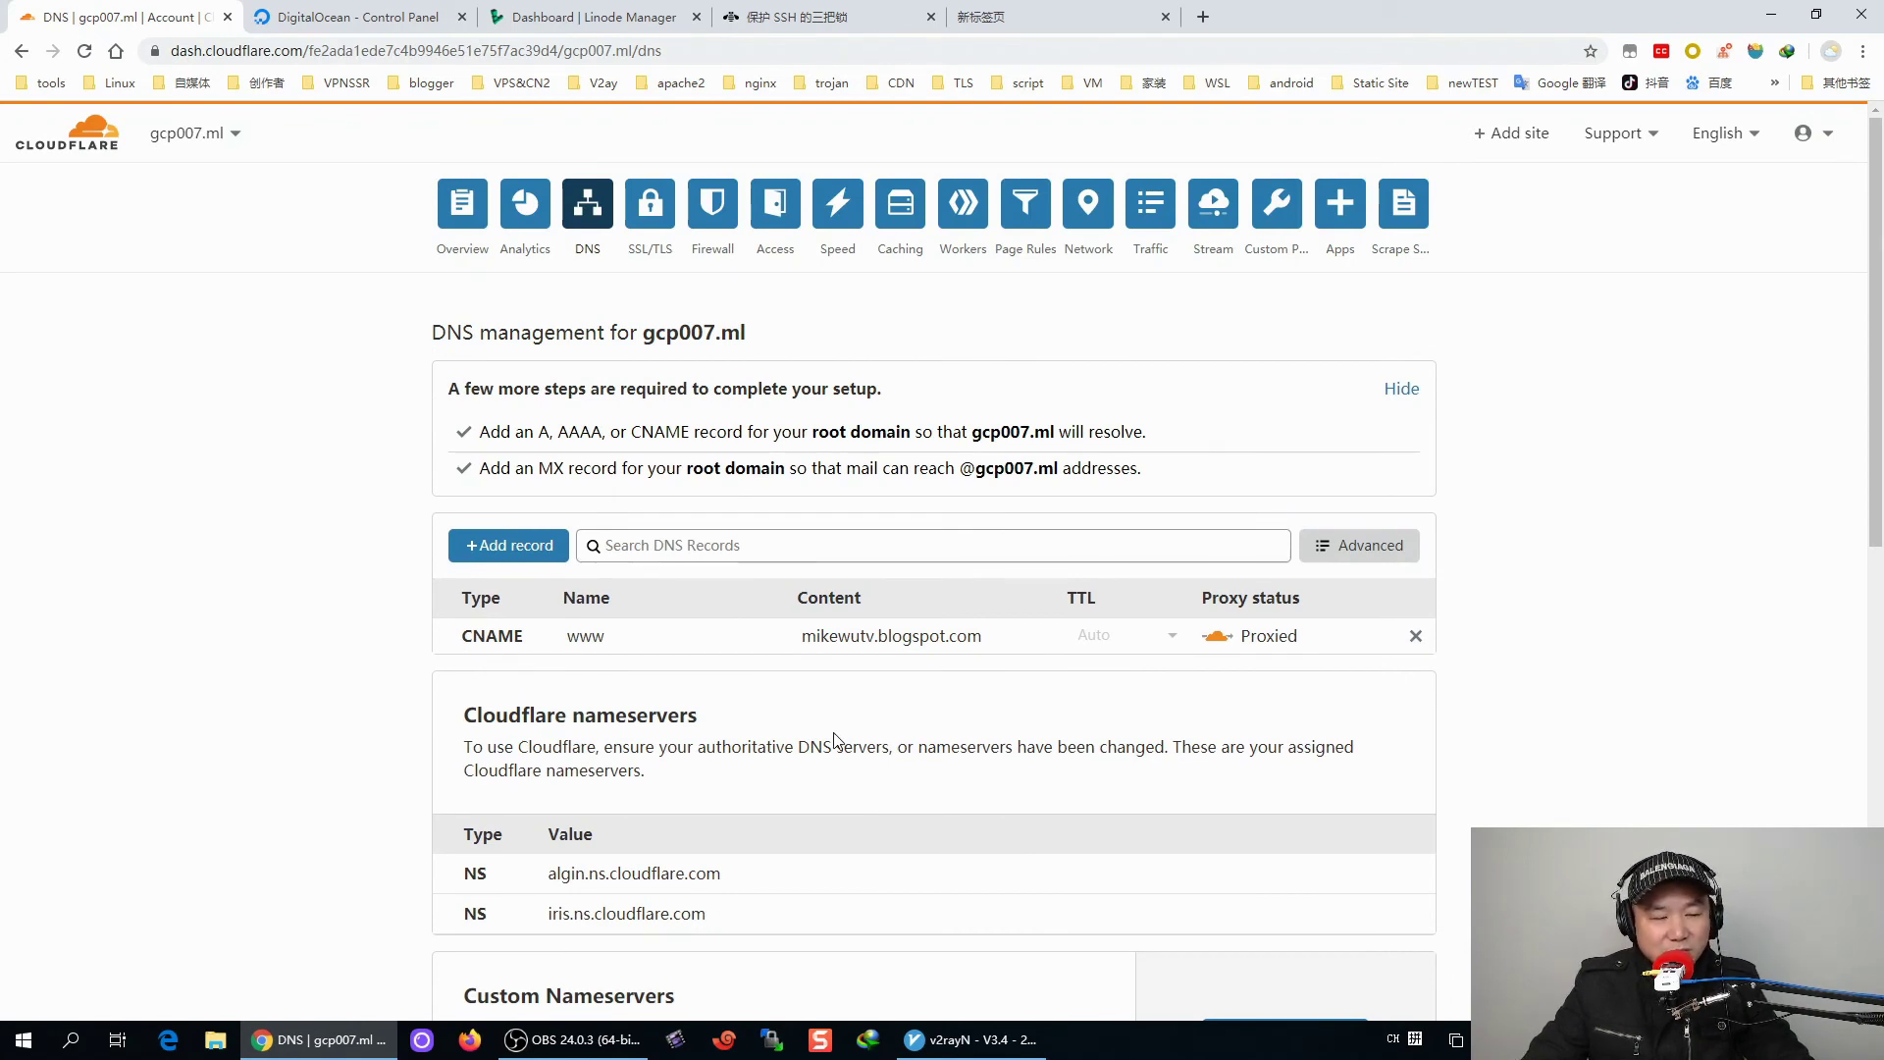
click(463, 206)
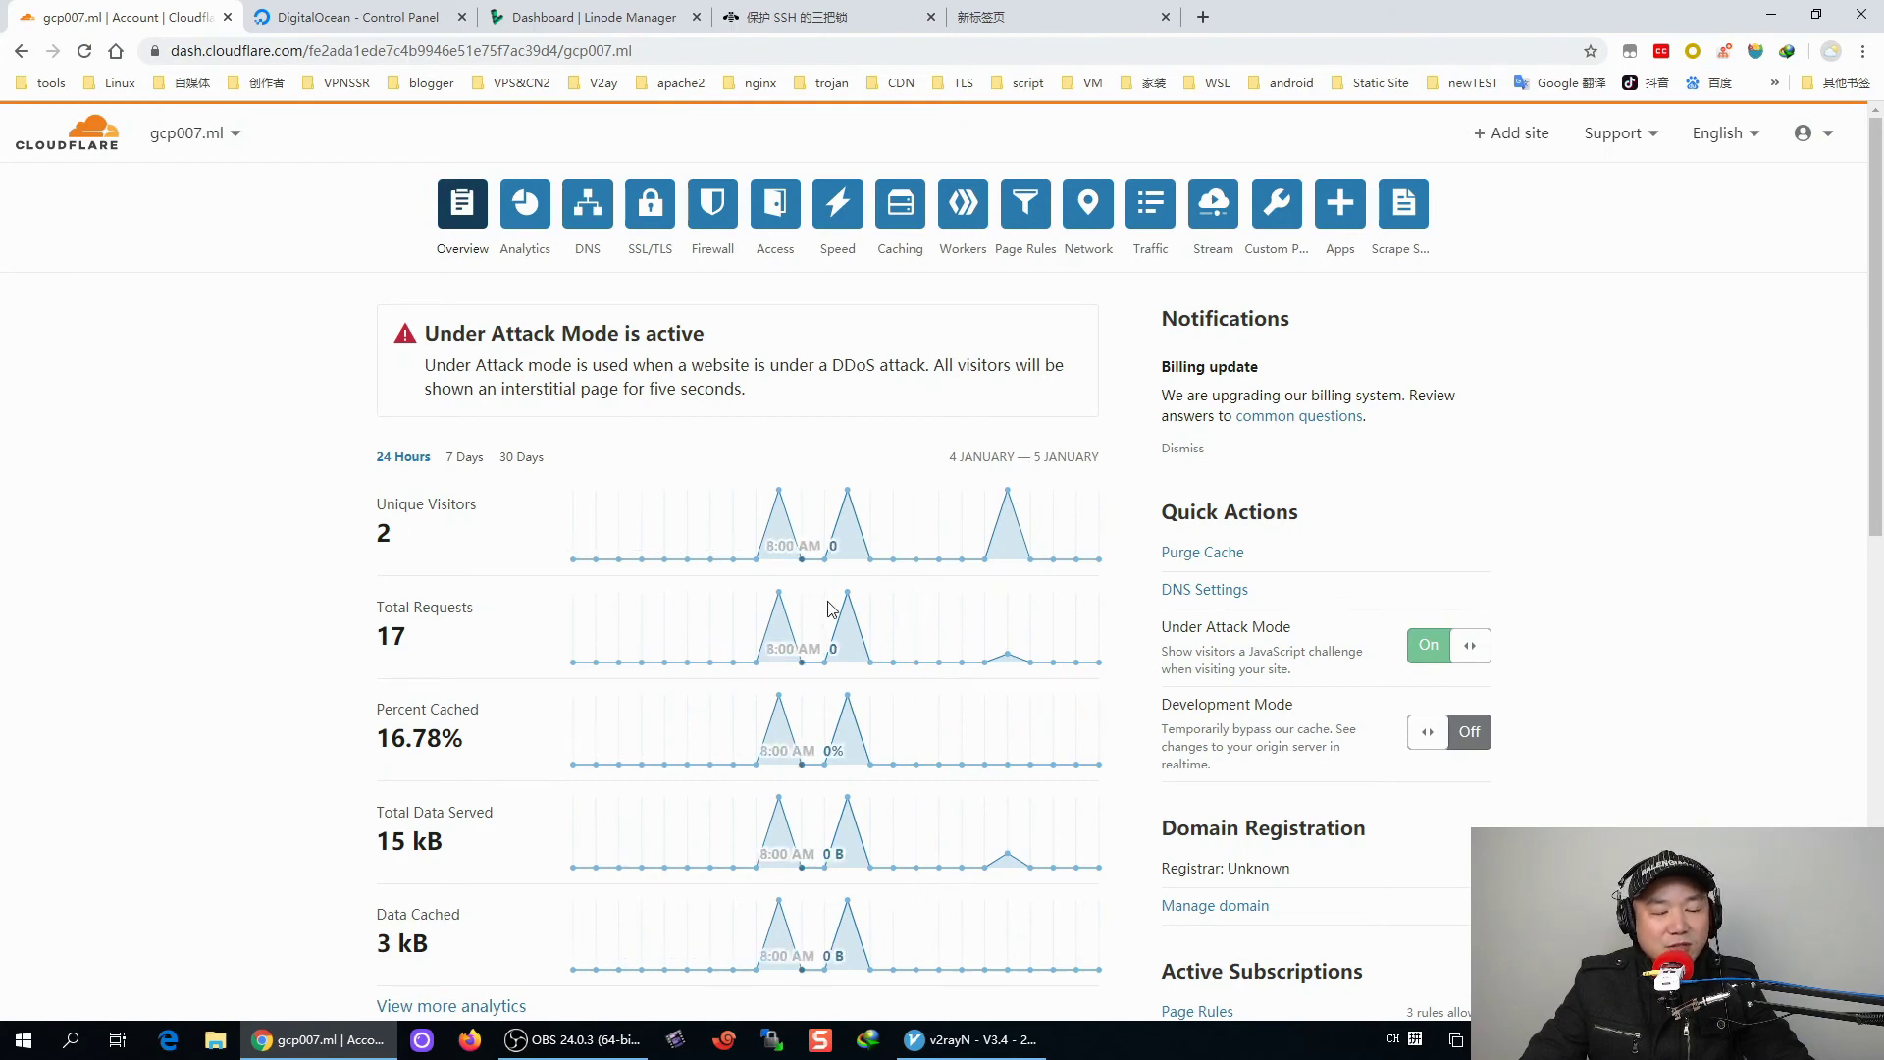
mouse_move(1003, 543)
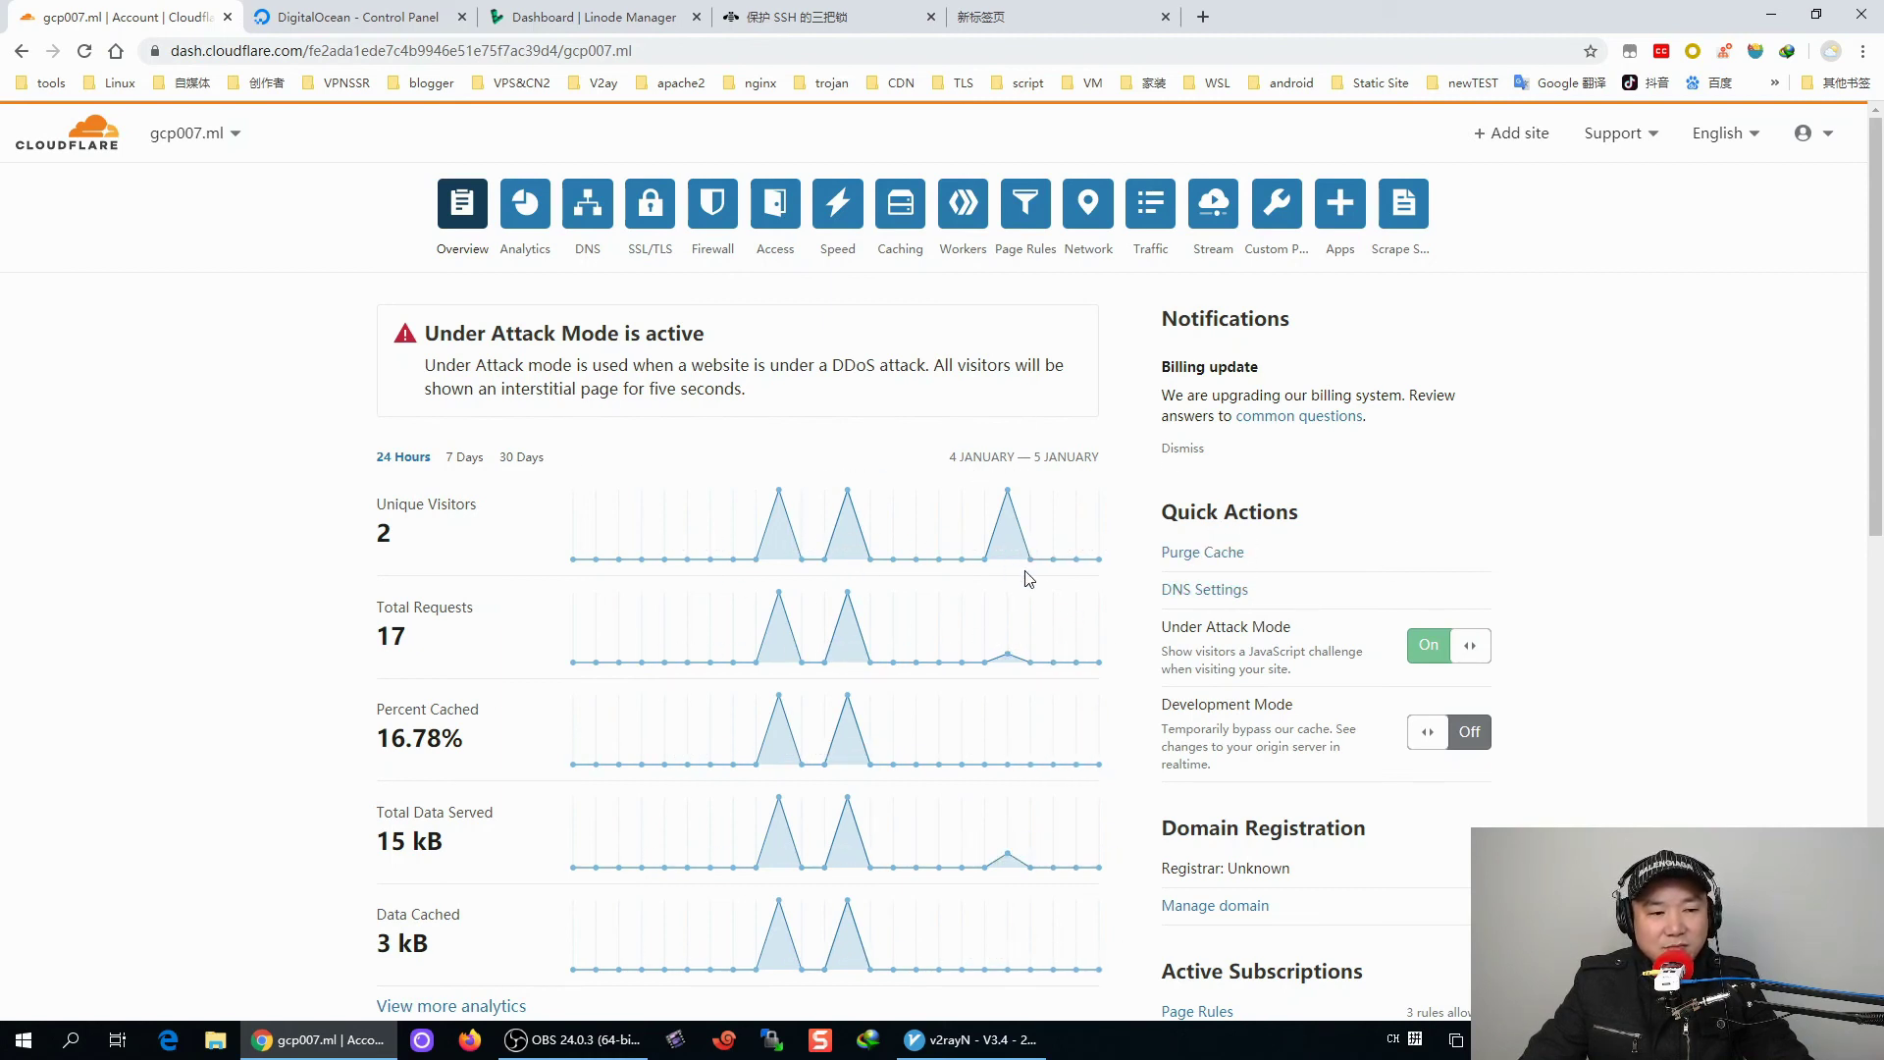
mouse_move(1072, 554)
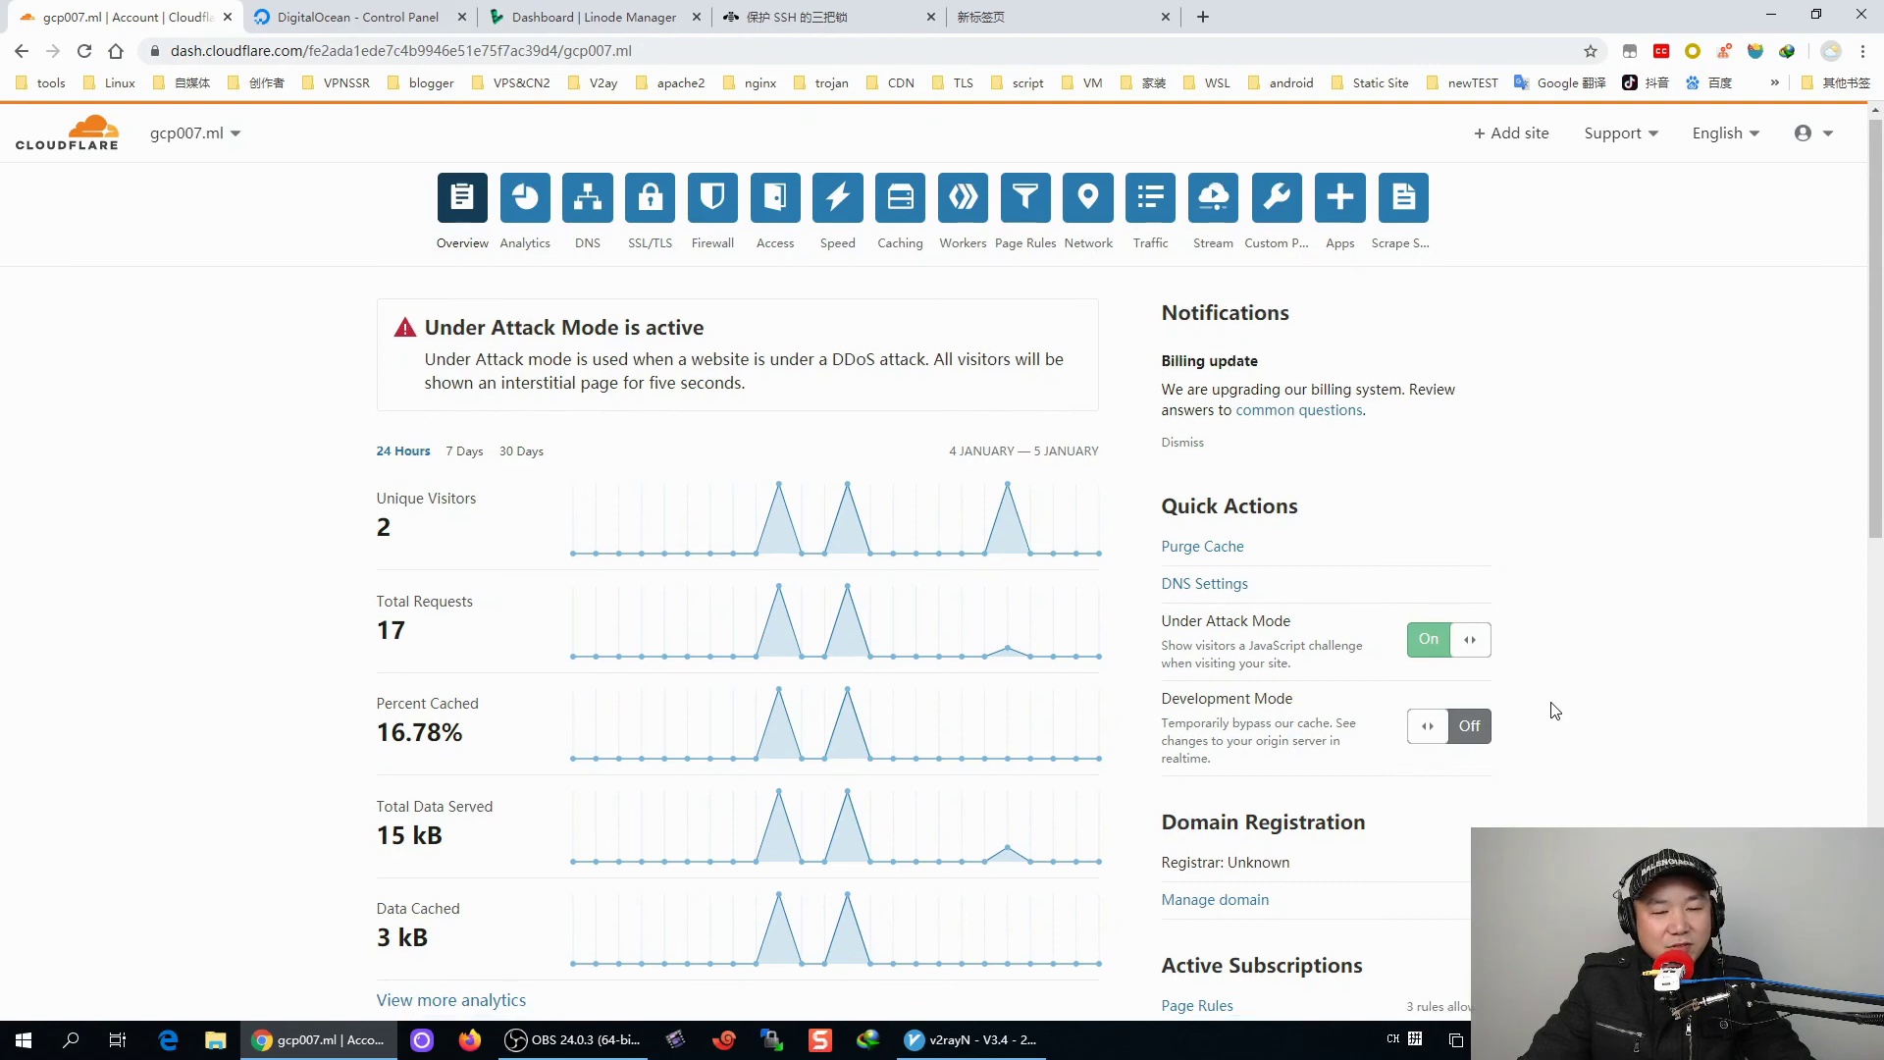
scroll(1553, 710, down, 3)
scroll(1554, 714, up, 3)
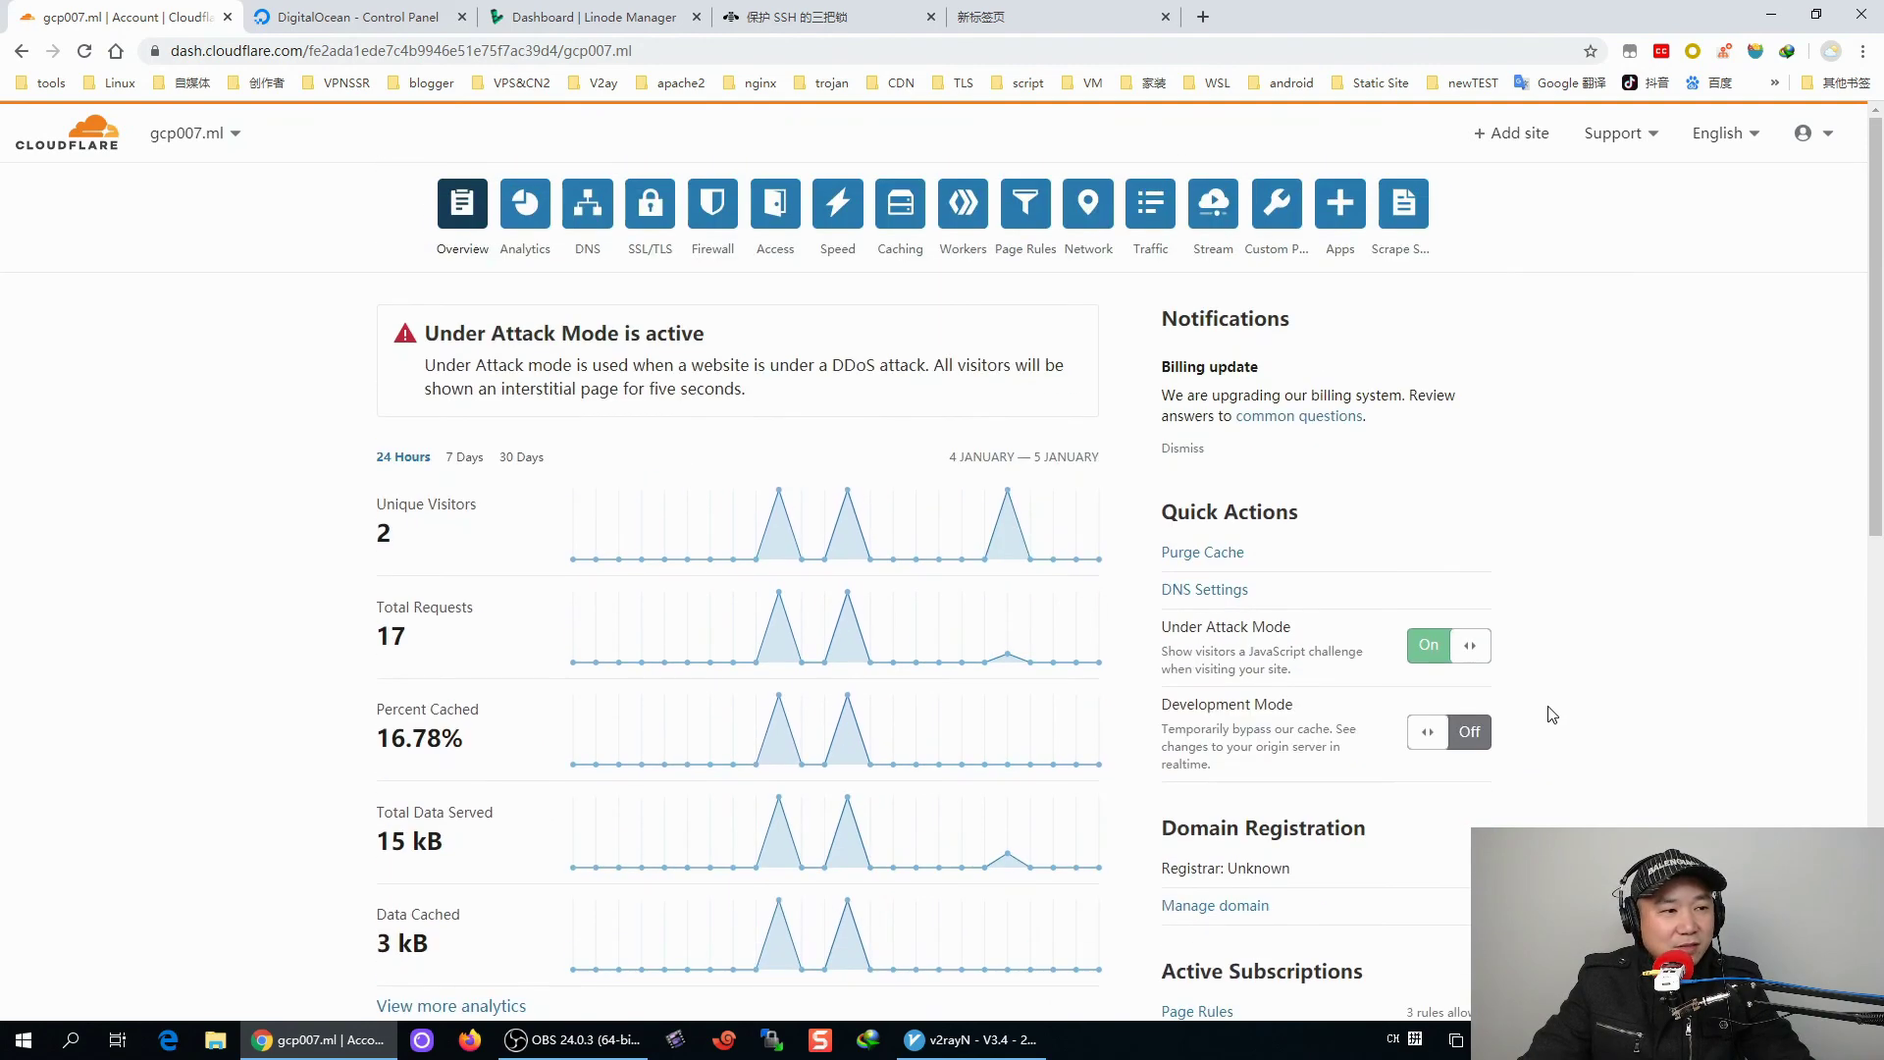
Switch to the DigitalOcean control panel and view the resource types it can create alongside the tr firewall's inbound rules
click(382, 8)
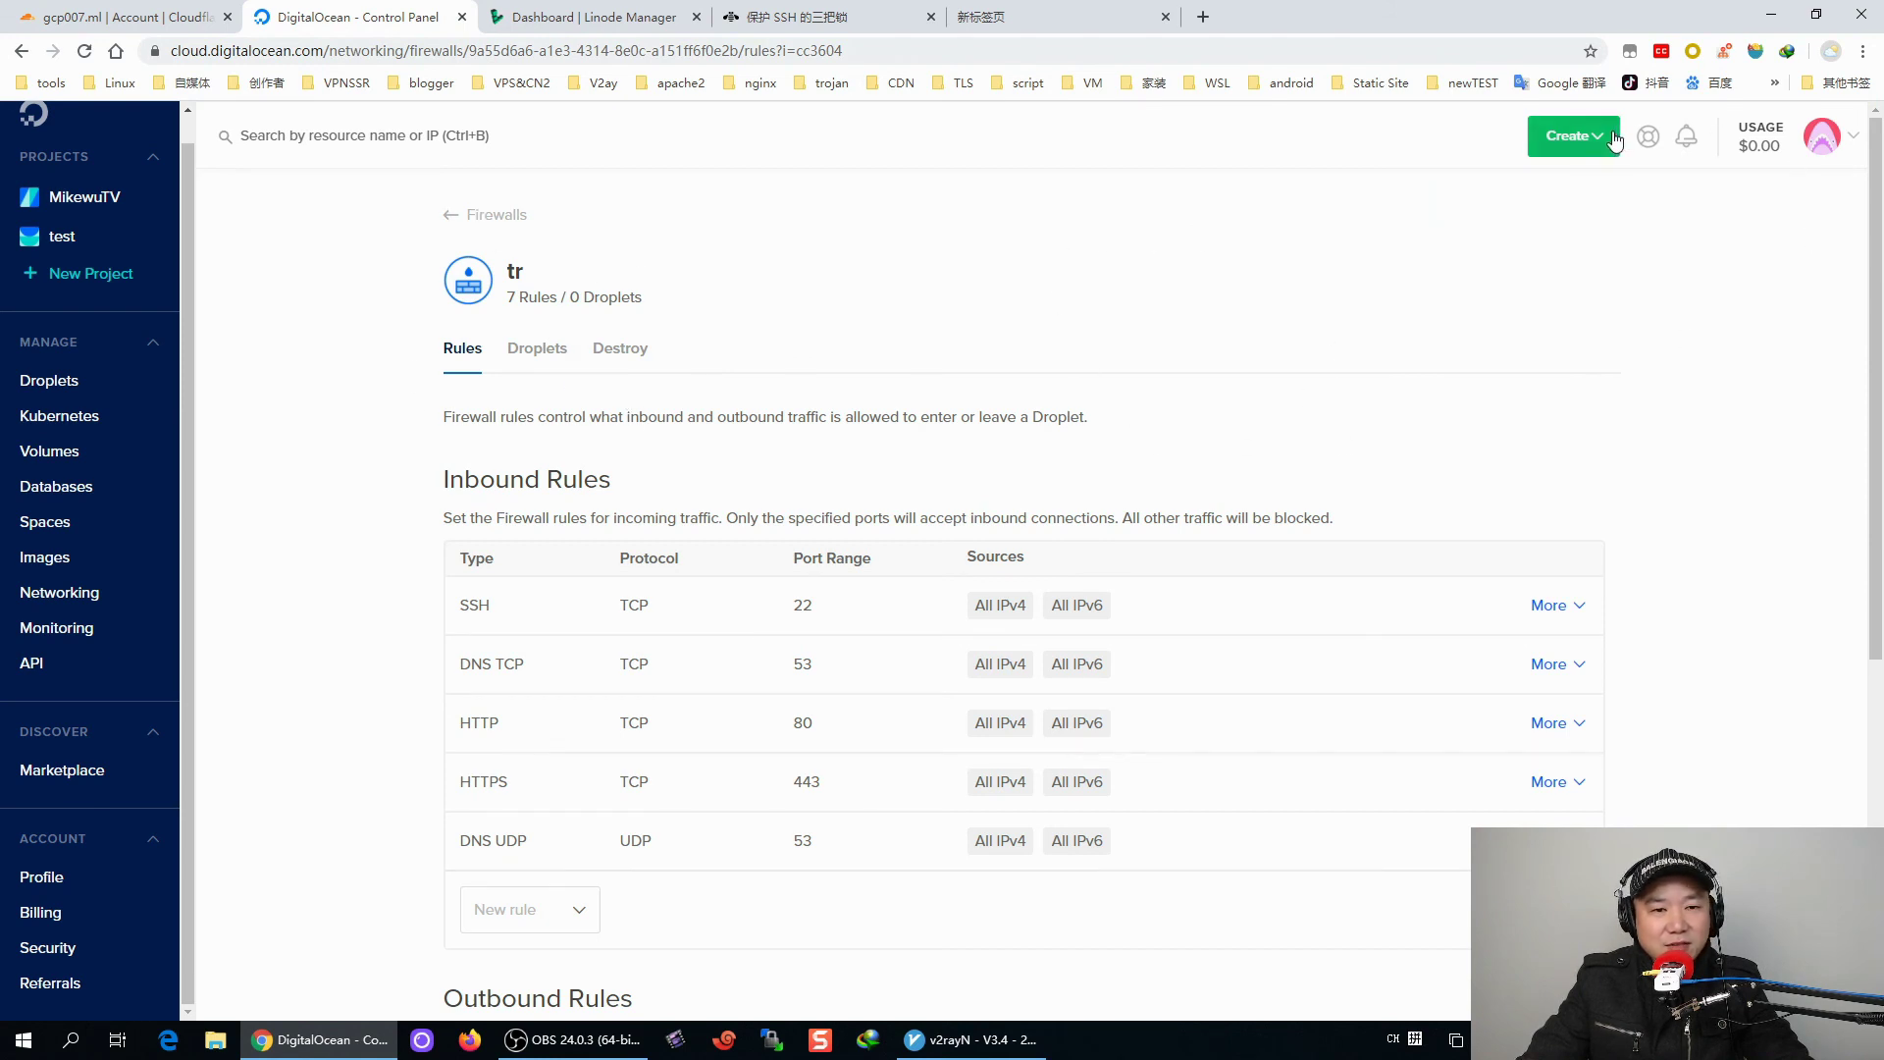
click(1573, 136)
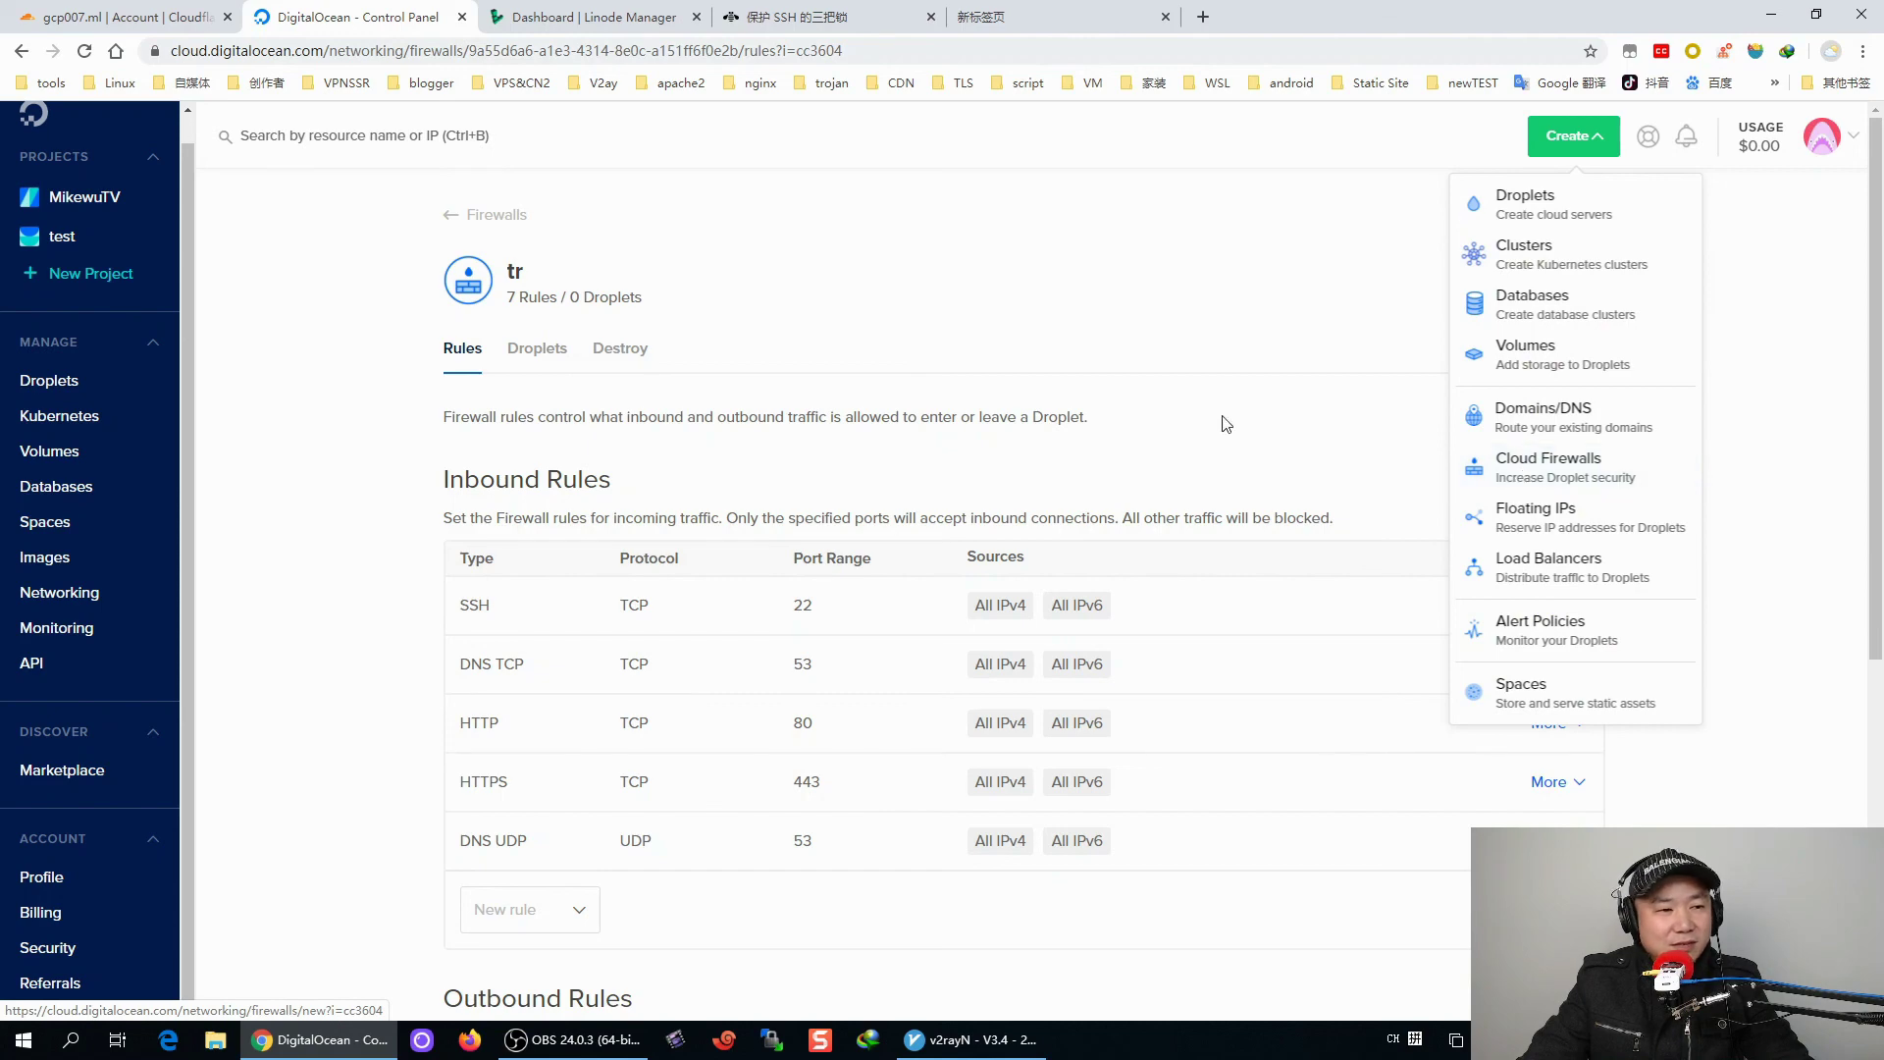
click(1203, 370)
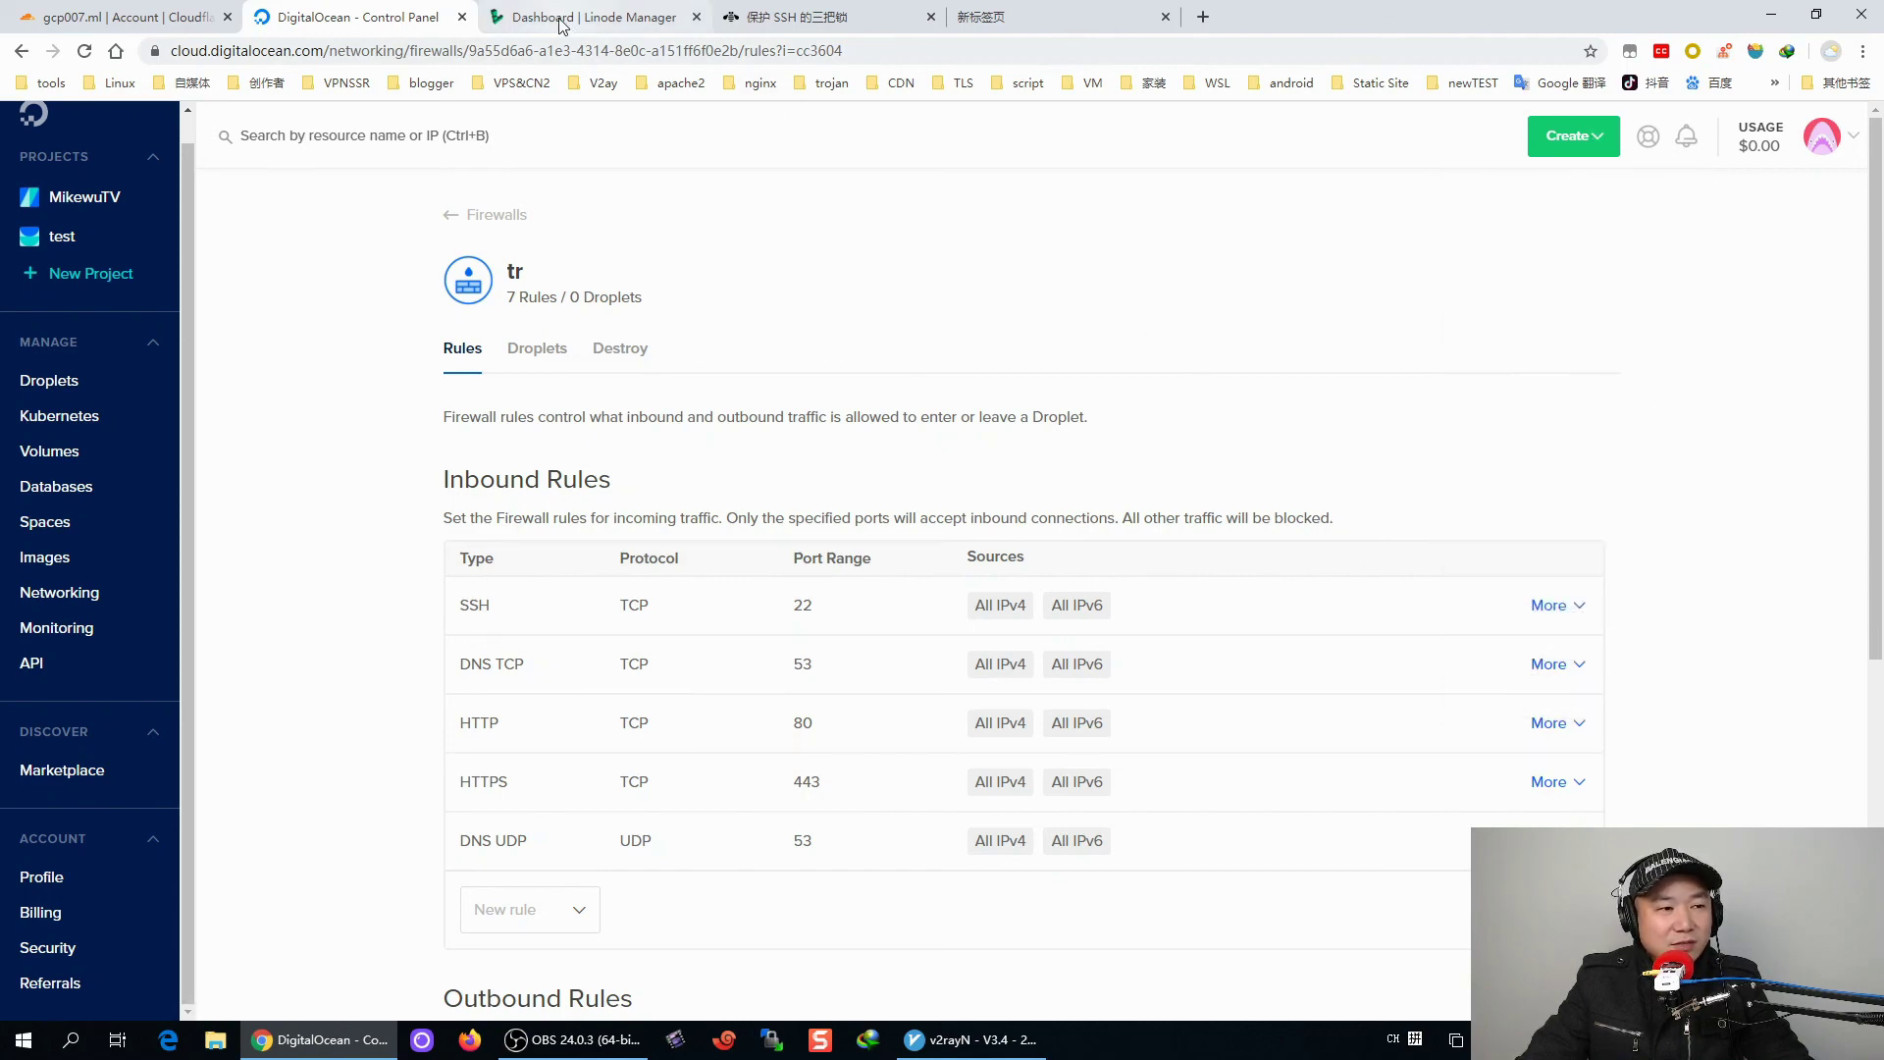
click(591, 25)
click(363, 18)
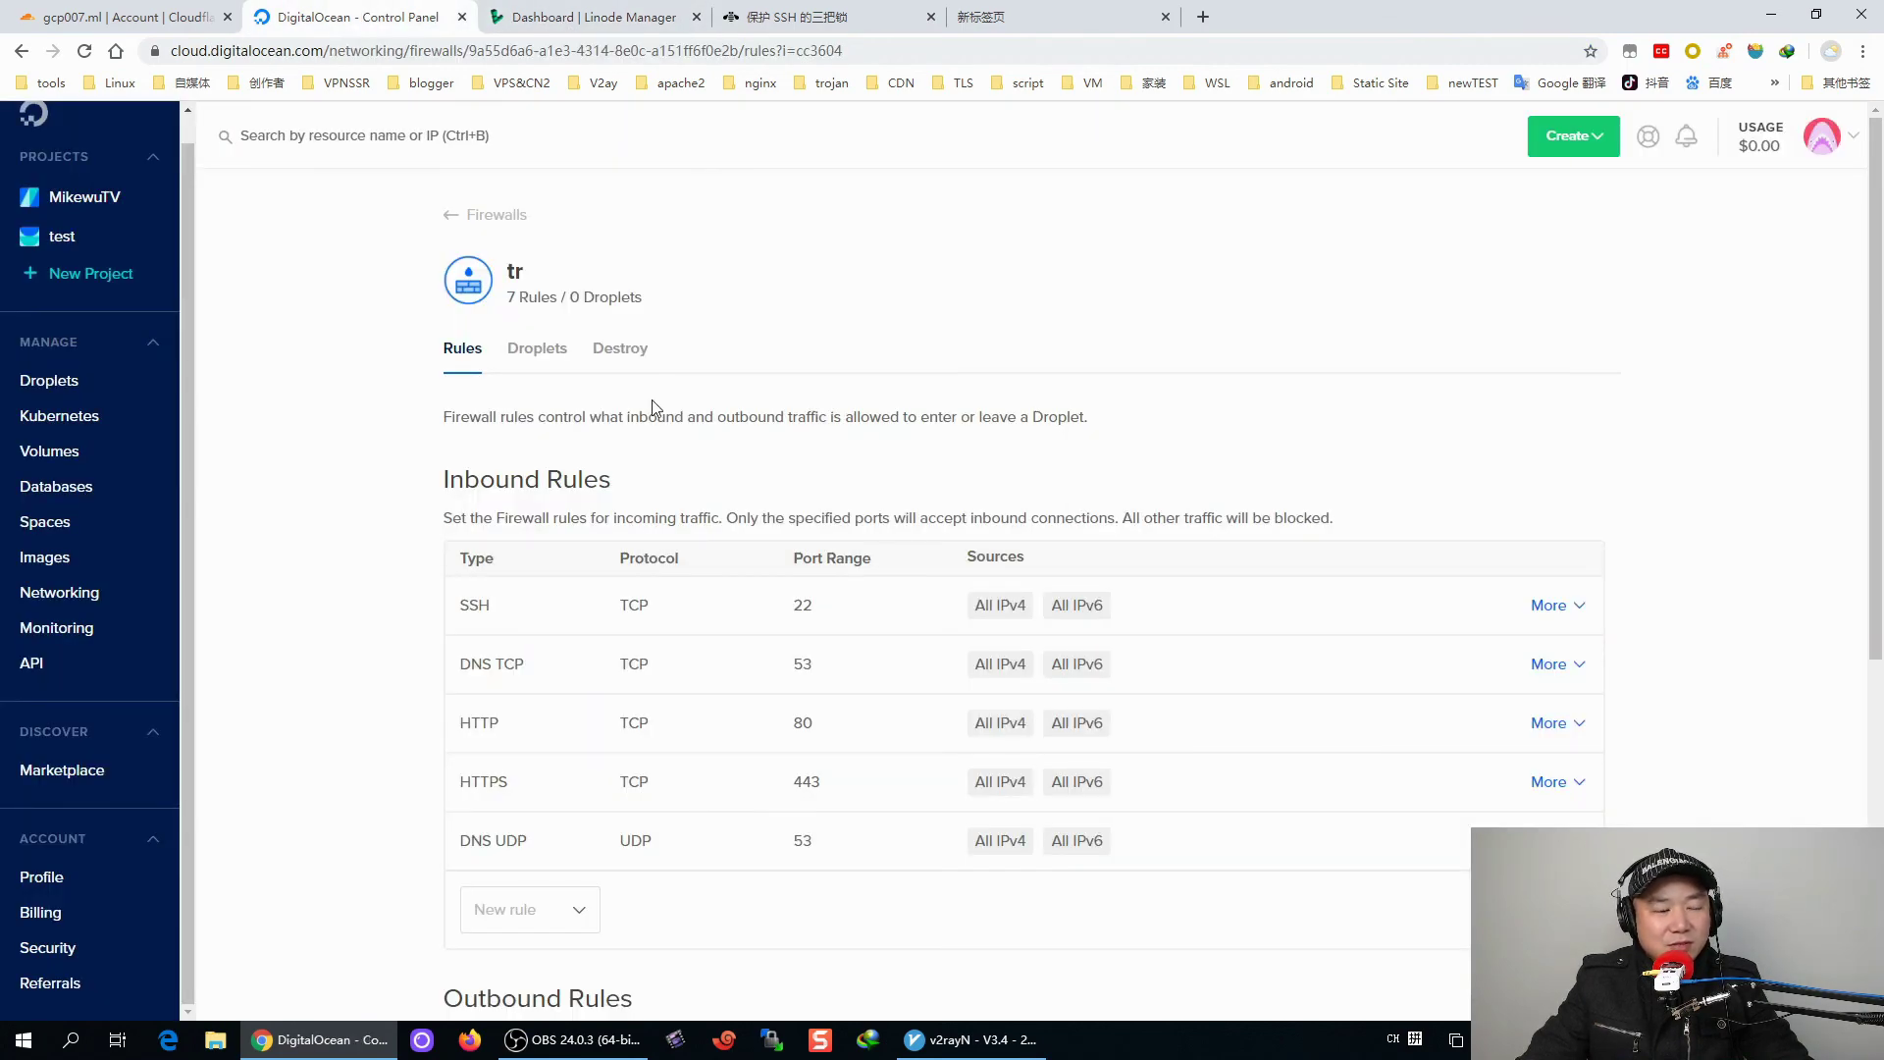